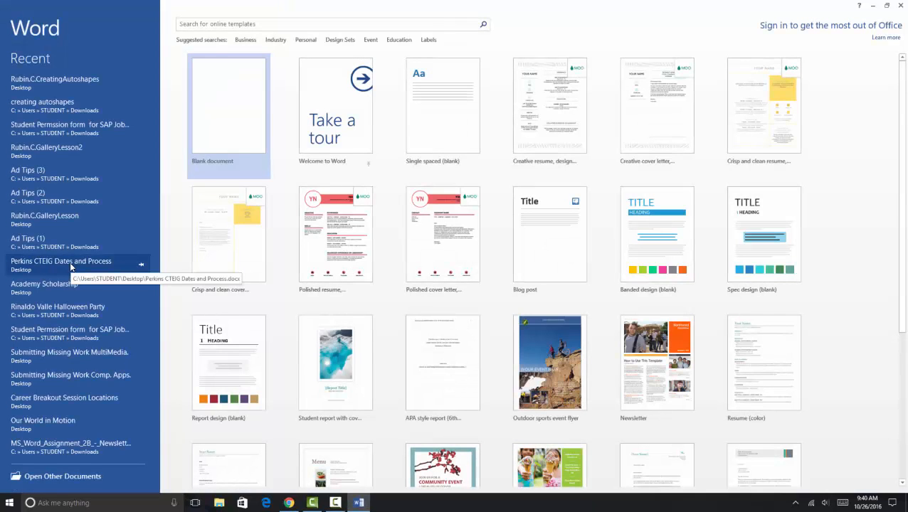
- Create a blank document and choose the Desktop as the location for saving it
click(199, 116)
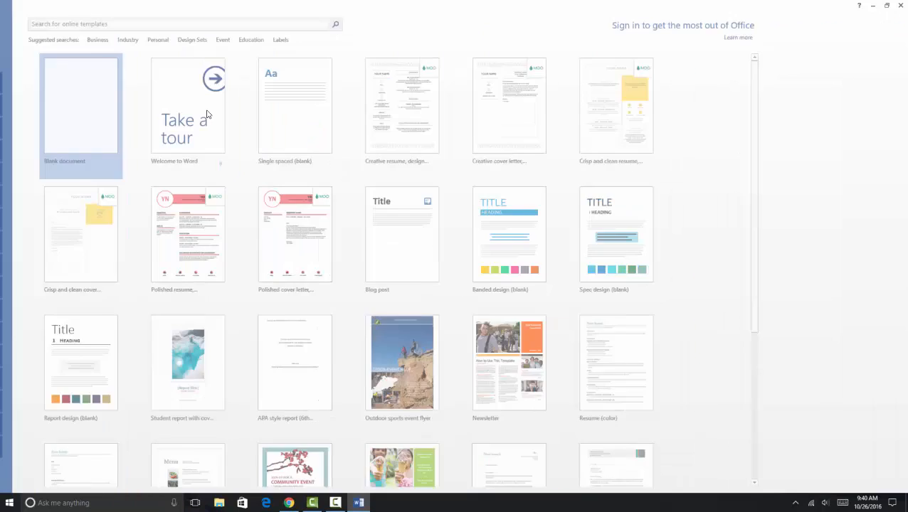
click(21, 18)
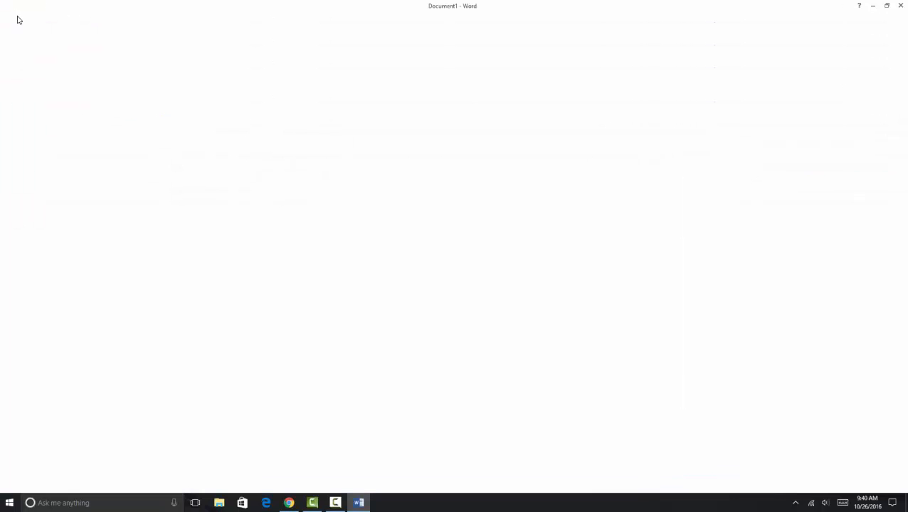
click(28, 114)
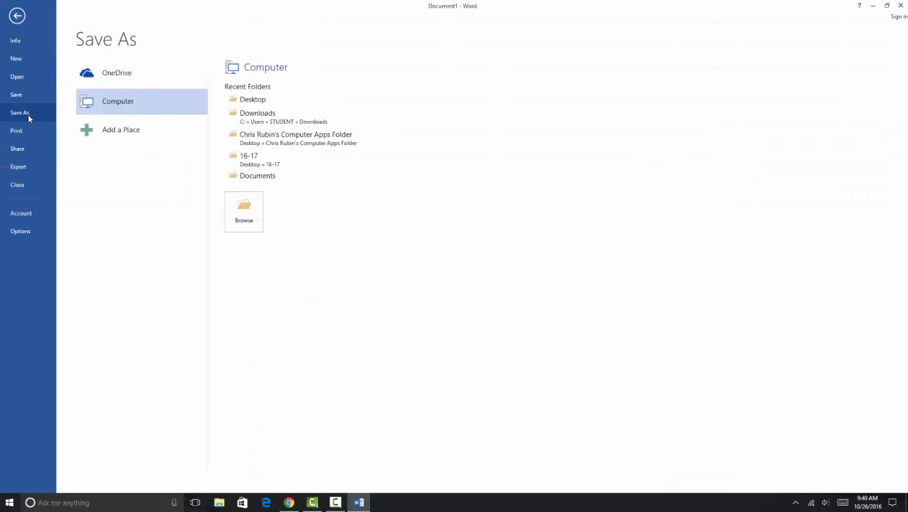
click(113, 102)
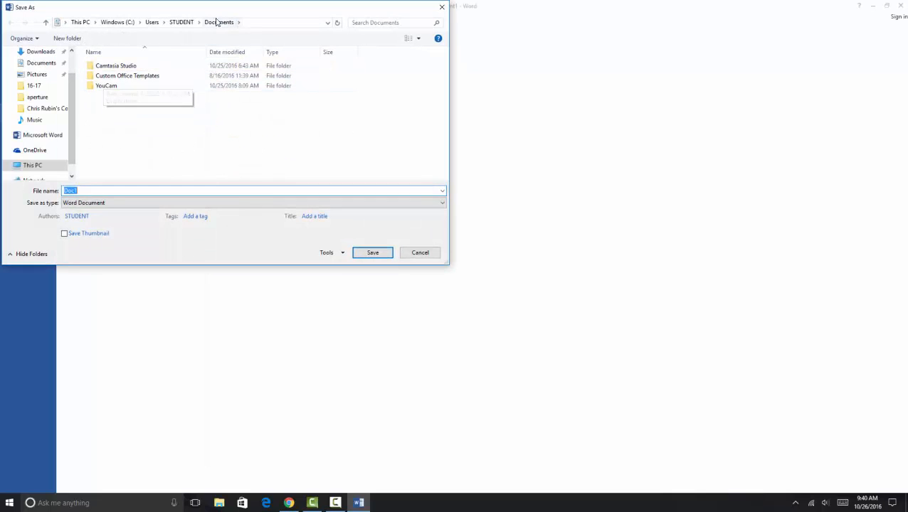
scroll(40, 71, up, 1)
click(43, 70)
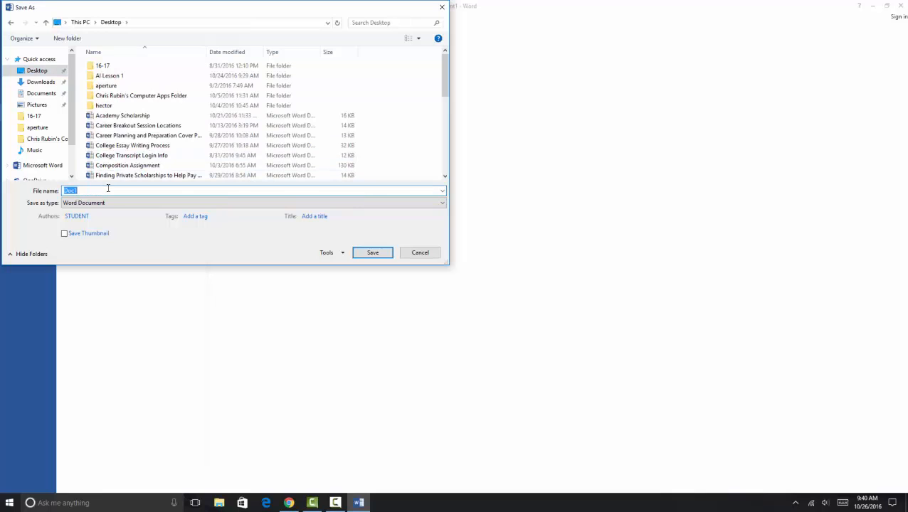
- Save the document under the author's surname and first initial followed by "CreatingAutoshapes2", separated by periods
text(Rubin.C)
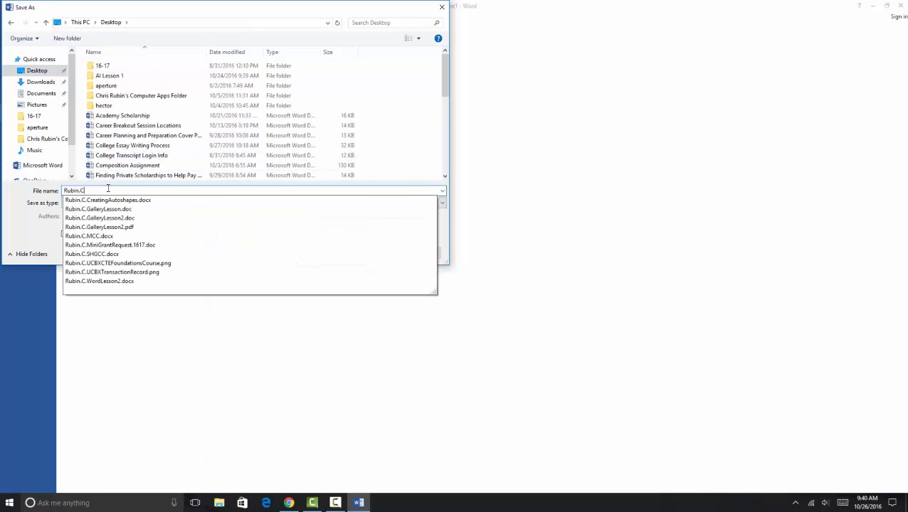
text(.)
click(129, 203)
drag(137, 191, 159, 190)
key(BackSpace)
key(BackSpace)
text(2)
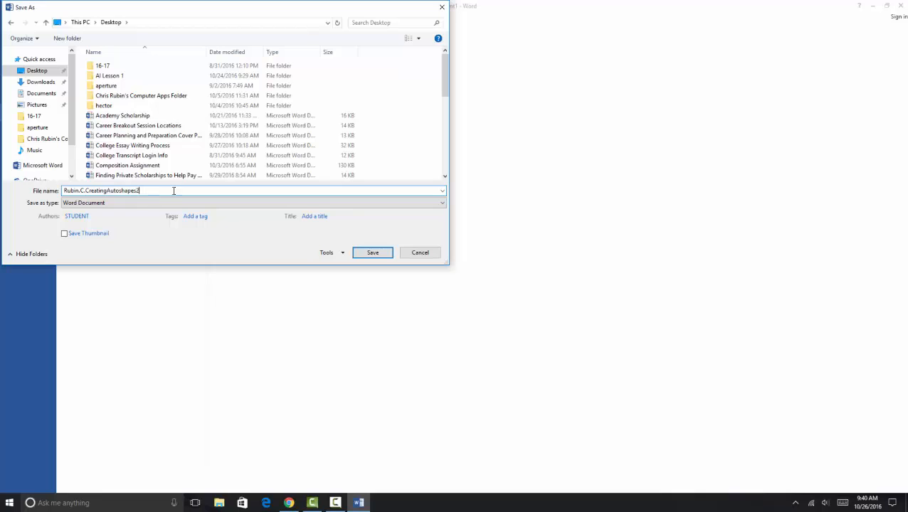
click(372, 253)
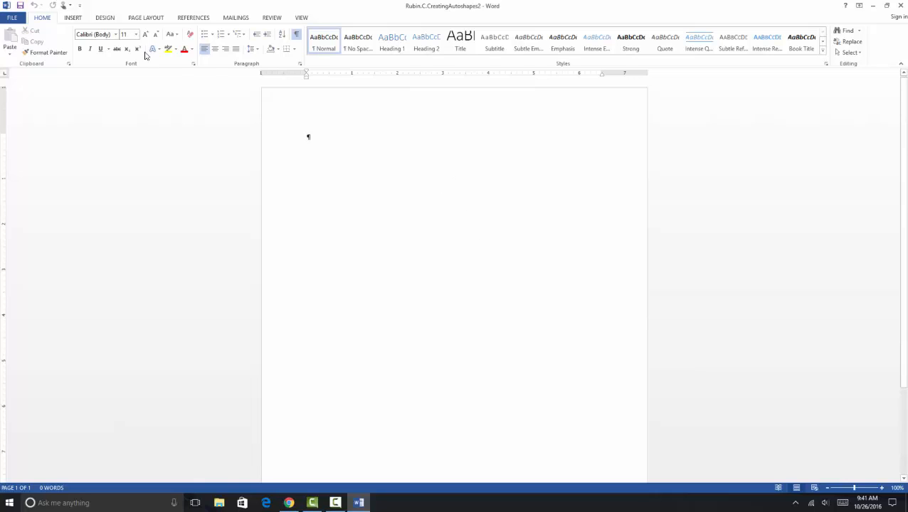
- Draw a rectangle about 5.13" wide and 0.75" high, starting at the page's upper-left margin corner
click(73, 17)
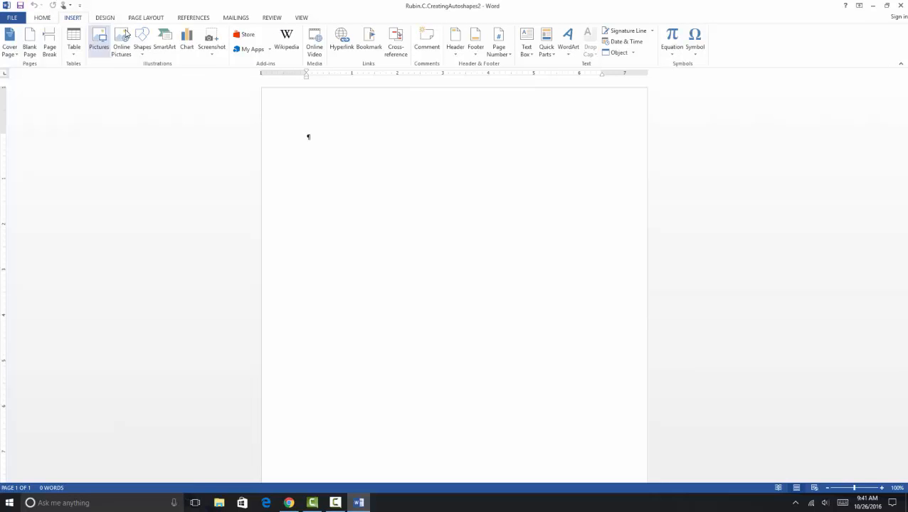
click(143, 55)
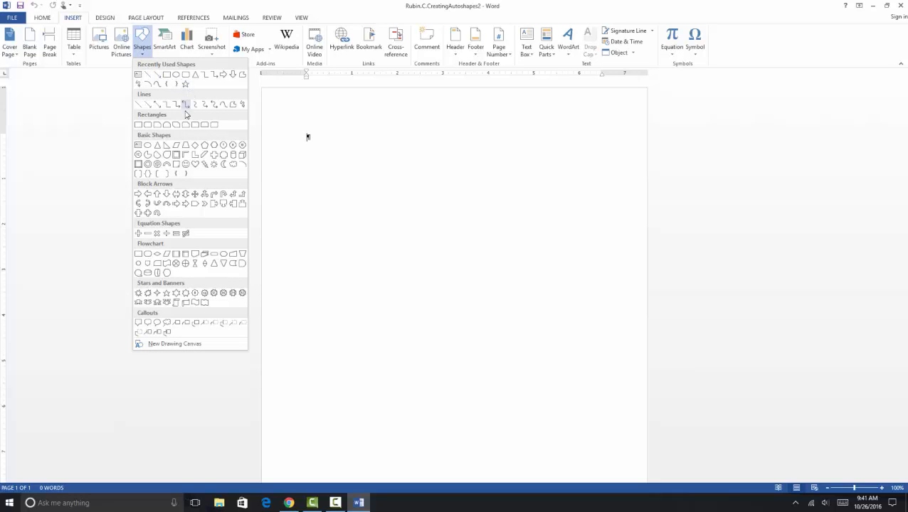
click(167, 75)
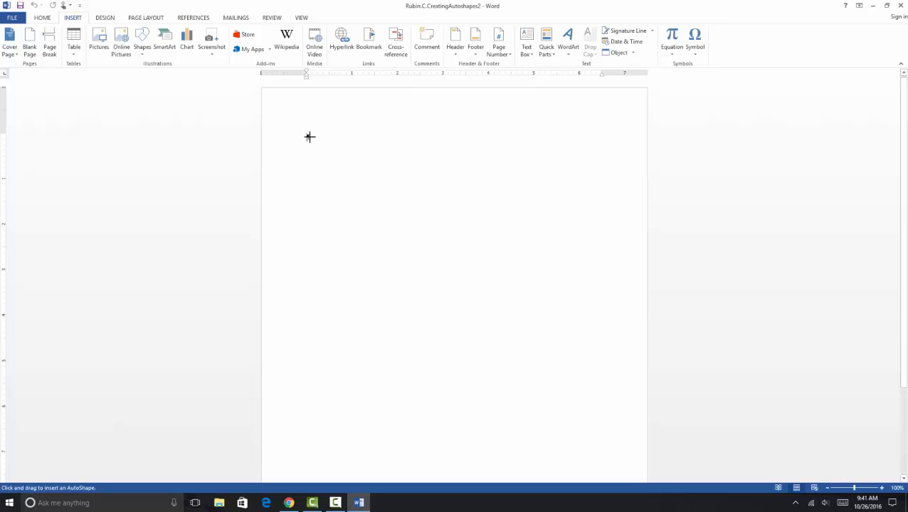
mouse_move(309, 137)
mouse_down()
mouse_move(371, 165)
mouse_move(543, 171)
mouse_up()
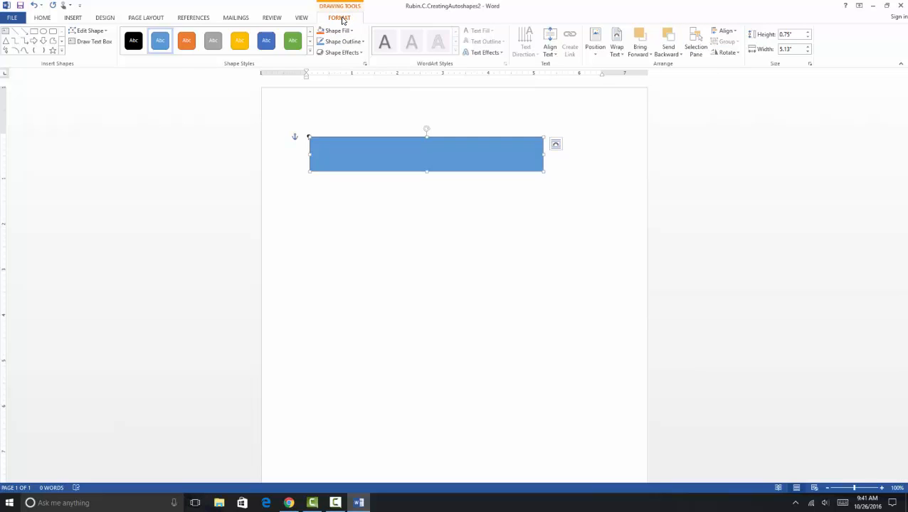
- Set the rectangle's width to 5" and its height to 0.5"
click(796, 50)
text(5)
key(Return)
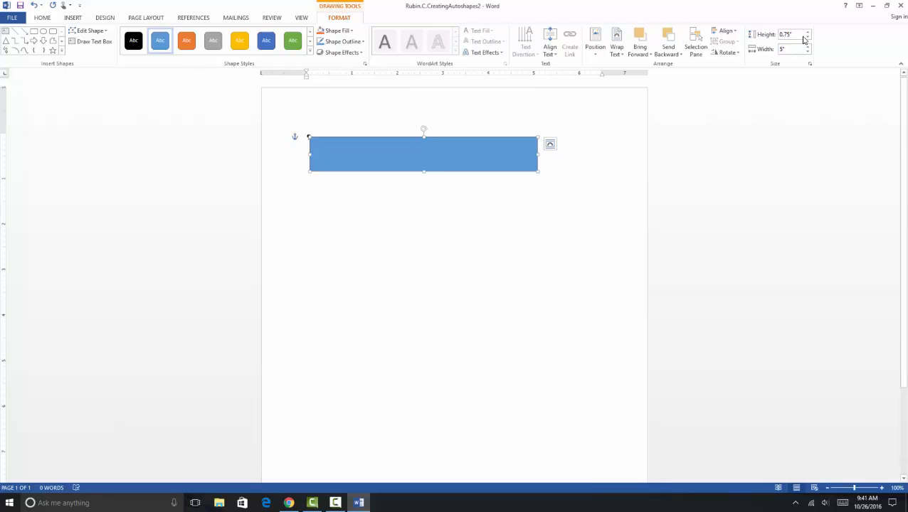
click(798, 35)
text(1.5)
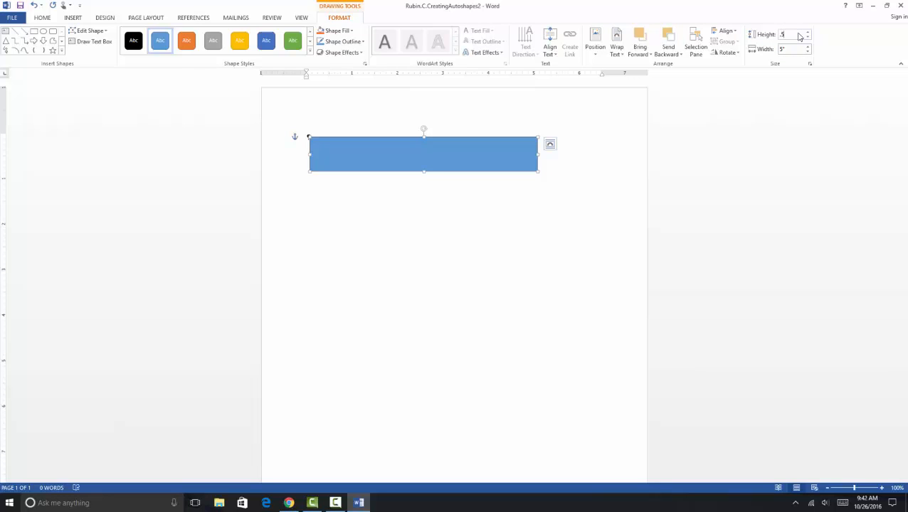
key(Return)
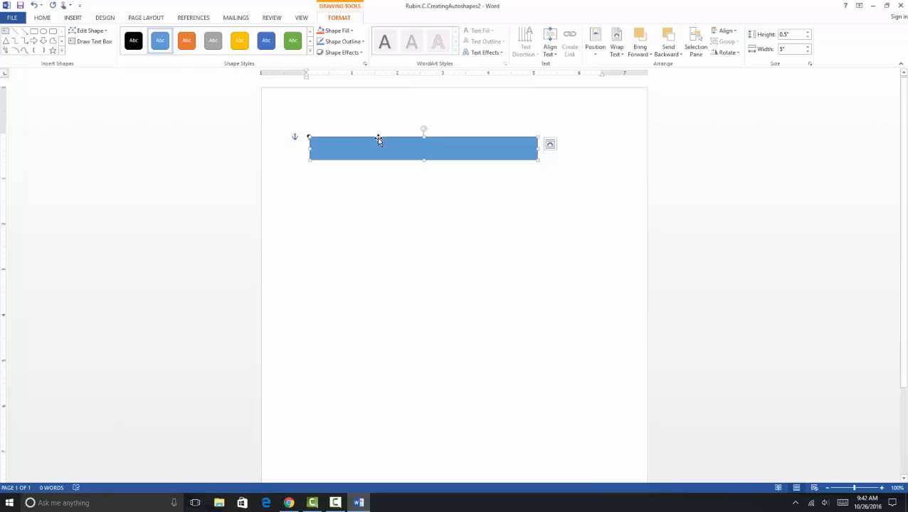
- Draw a Sun shape about 0.43" high and 0.43" wide above the middle of the rectangle
click(62, 43)
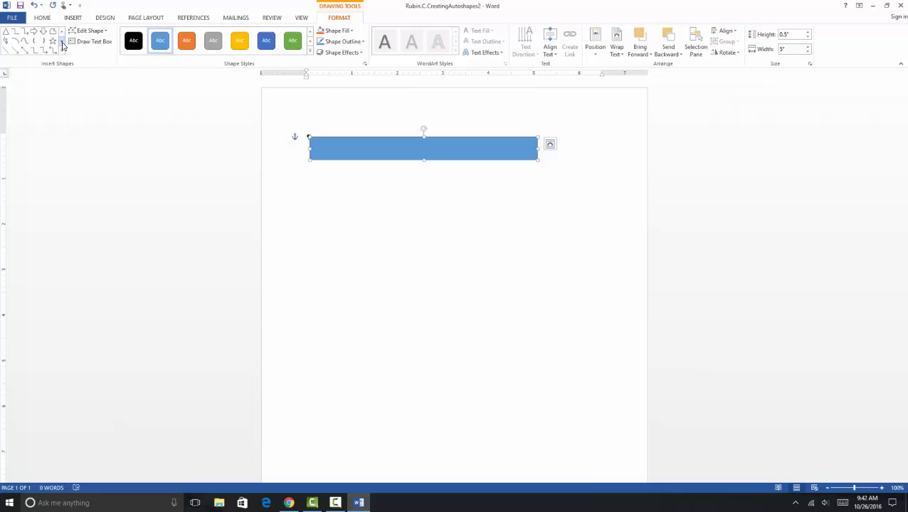
click(62, 42)
click(62, 43)
click(62, 43)
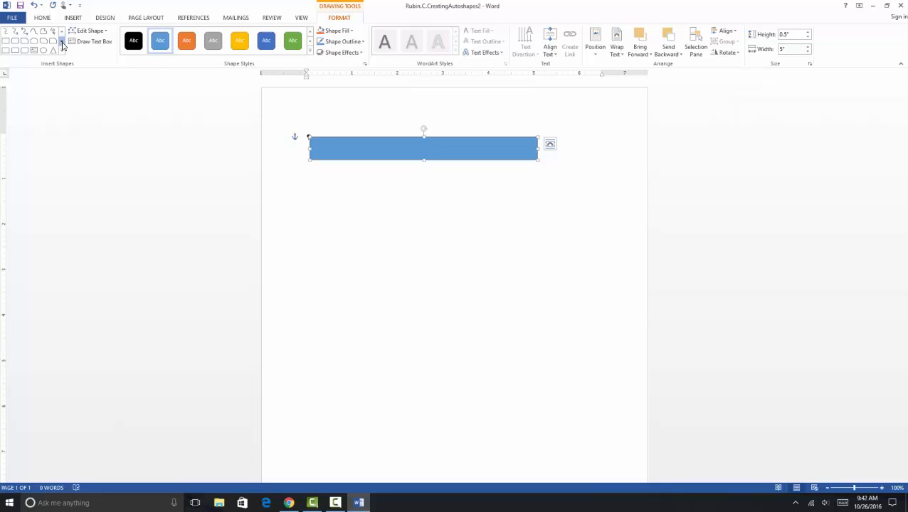
click(61, 42)
click(62, 43)
click(62, 43)
click(61, 42)
click(62, 43)
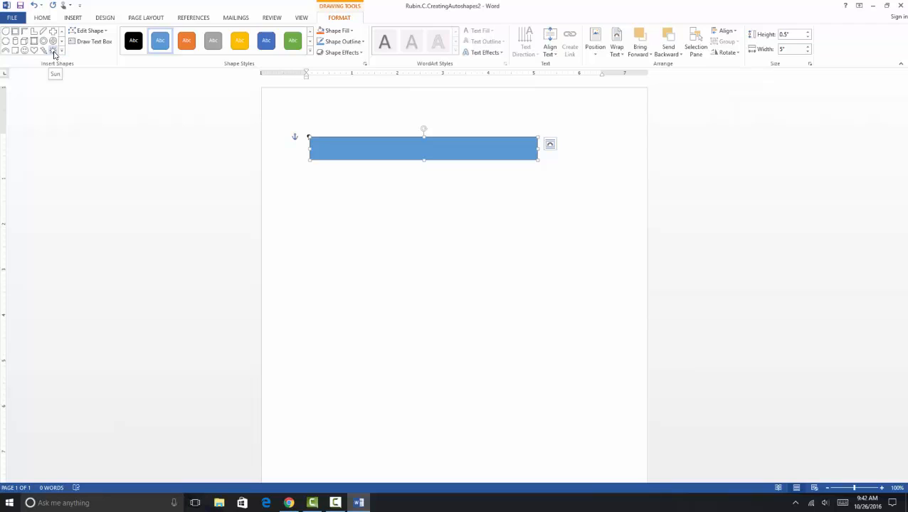
click(53, 52)
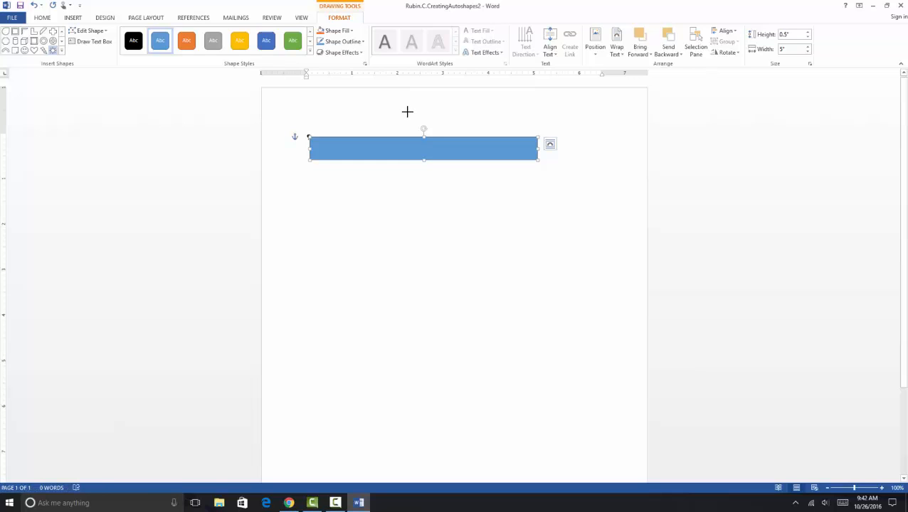
drag(407, 112, 424, 124)
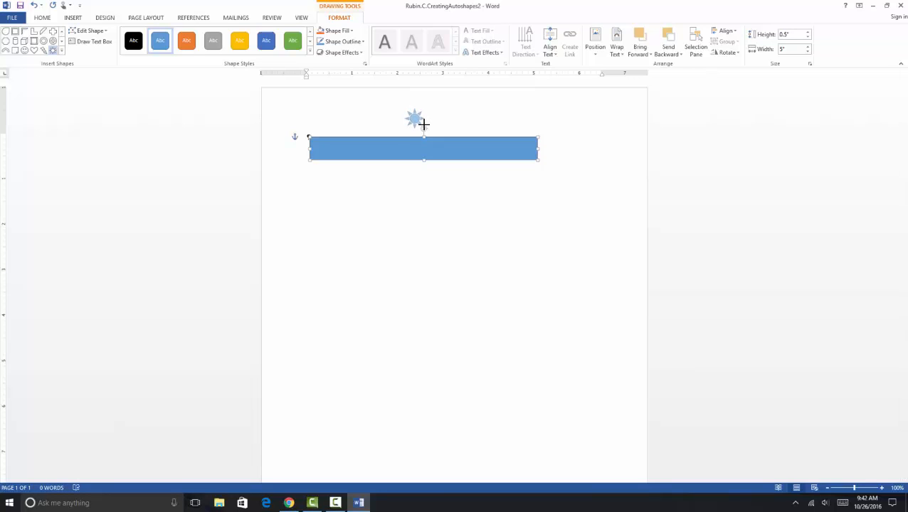
drag(424, 124, 422, 123)
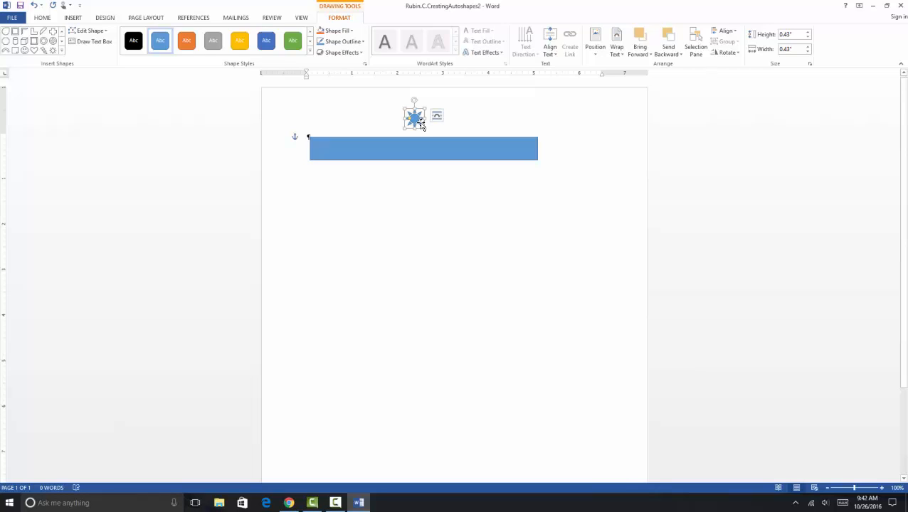
- Set both the height and the width of the sun to 0.25"
click(790, 34)
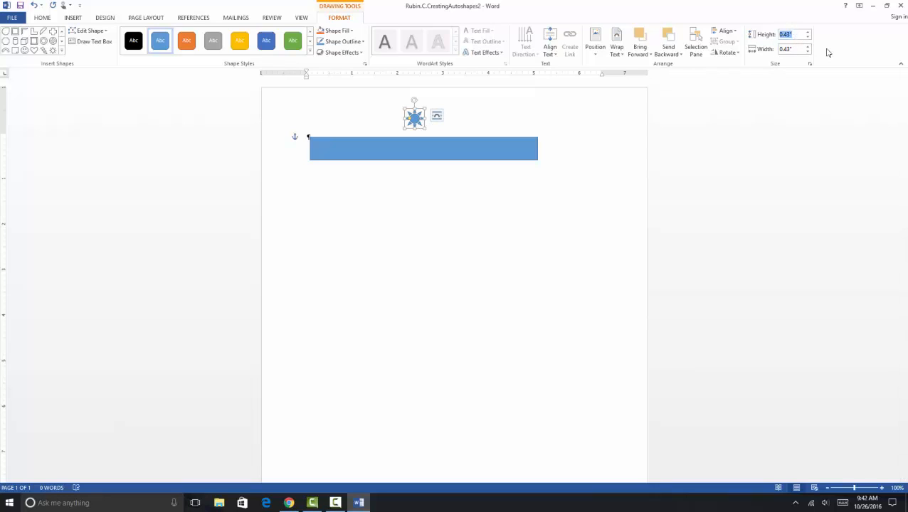
text(.25)
key(Return)
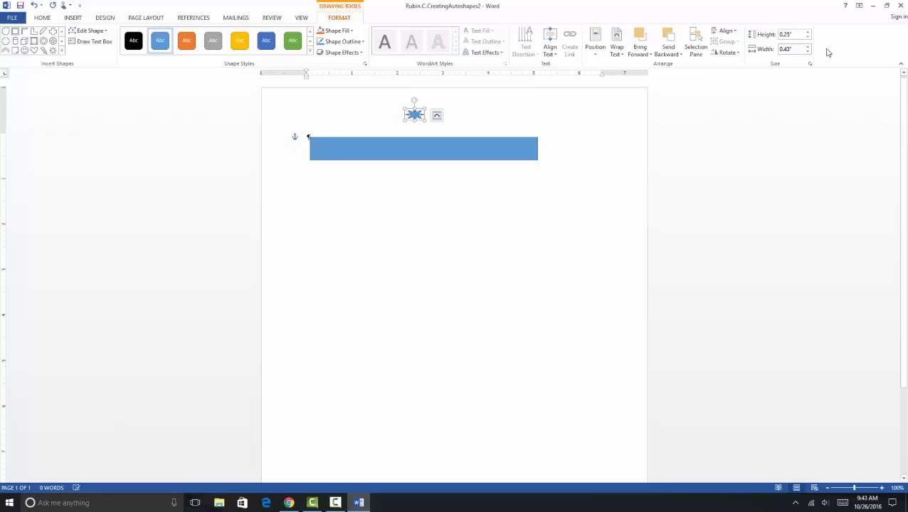
click(800, 50)
text(.25)
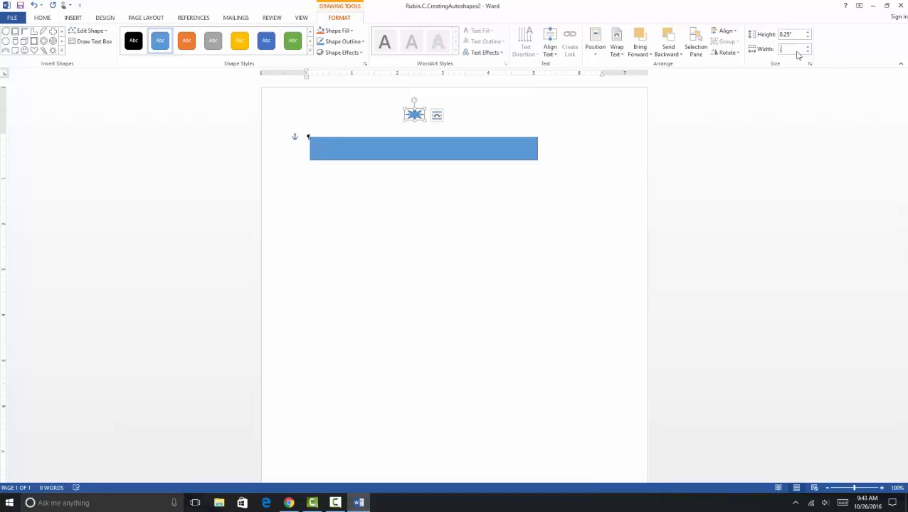
key(Return)
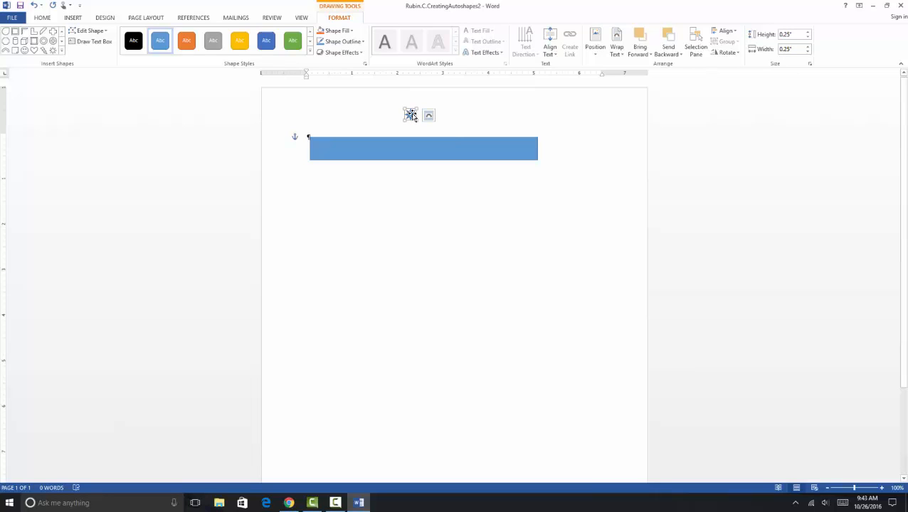
- Fill the sun with a gold tone and change its outline to orange
click(350, 32)
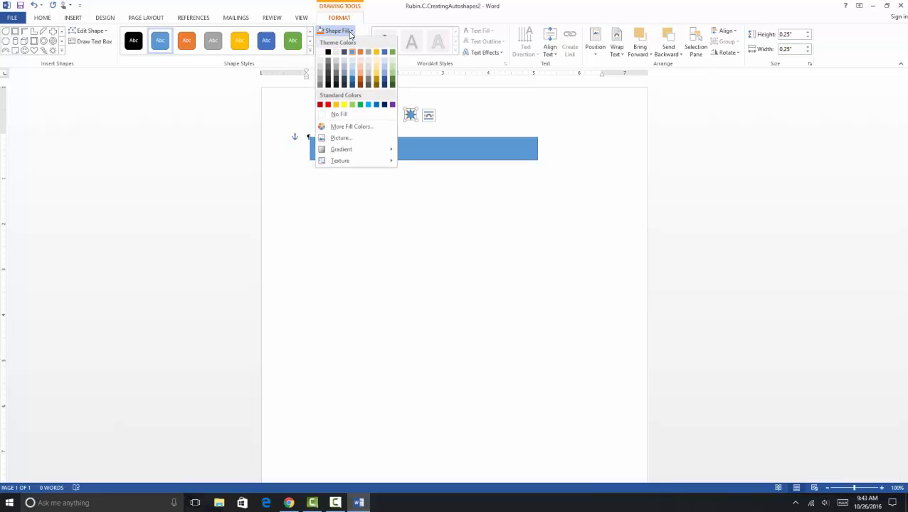
click(378, 77)
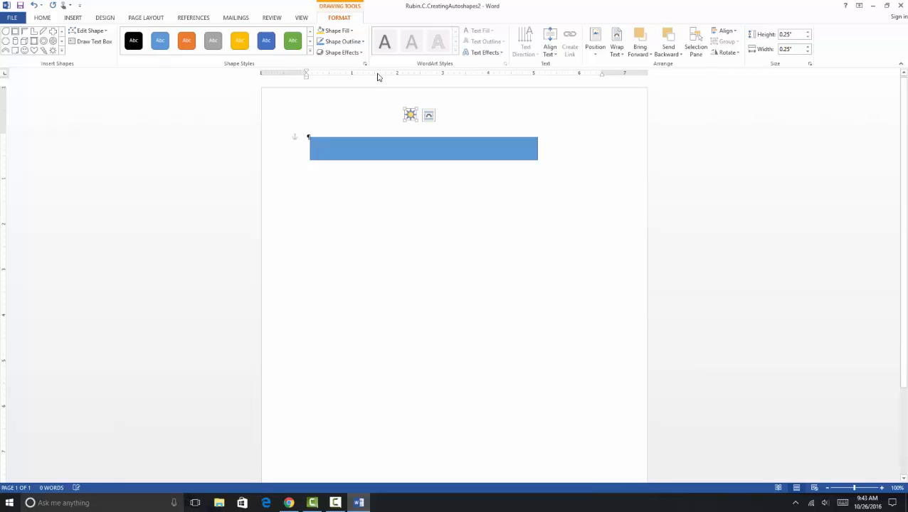
click(360, 44)
click(436, 175)
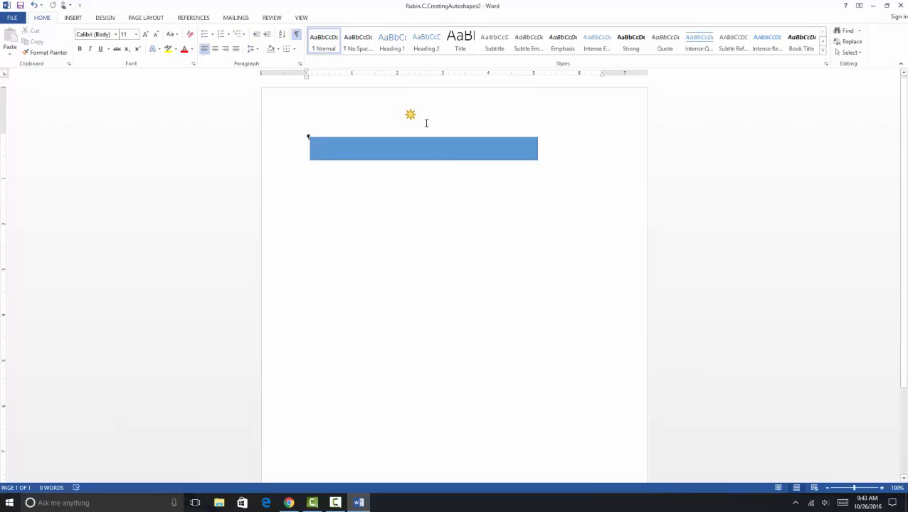
- Fill the rectangle with a custom bright cyan, RGB 58, 242, 246
click(409, 154)
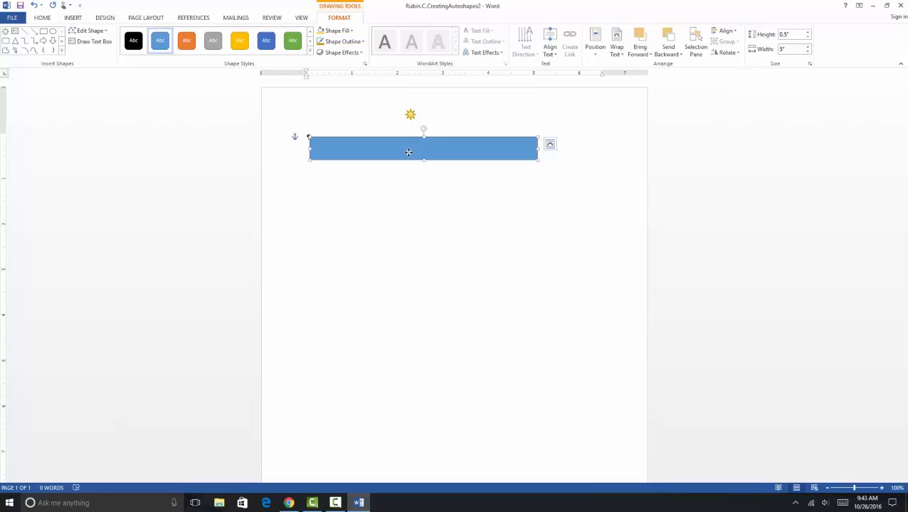
click(350, 31)
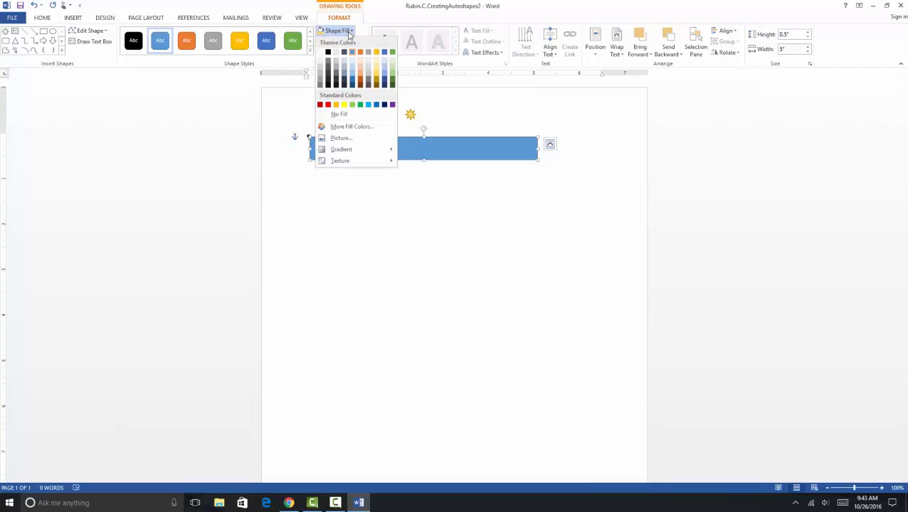
click(355, 128)
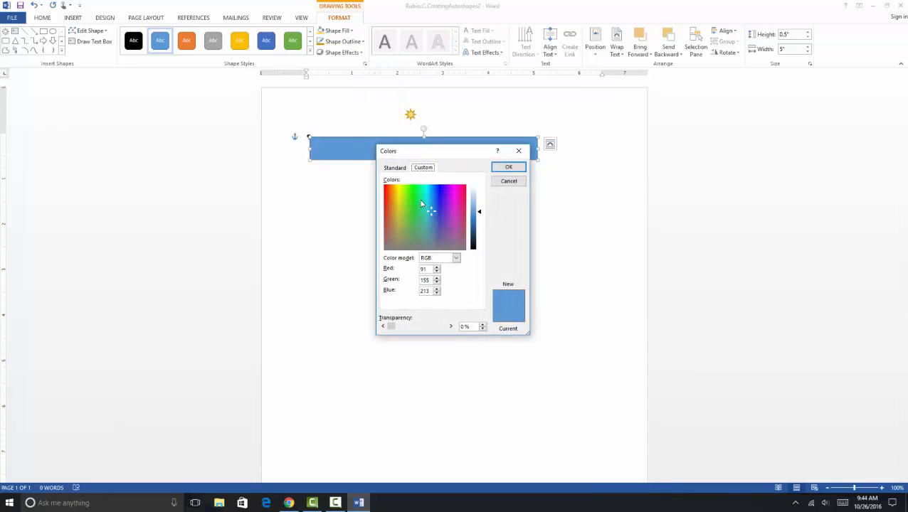
mouse_move(421, 201)
mouse_down()
mouse_move(430, 204)
mouse_move(425, 189)
mouse_up()
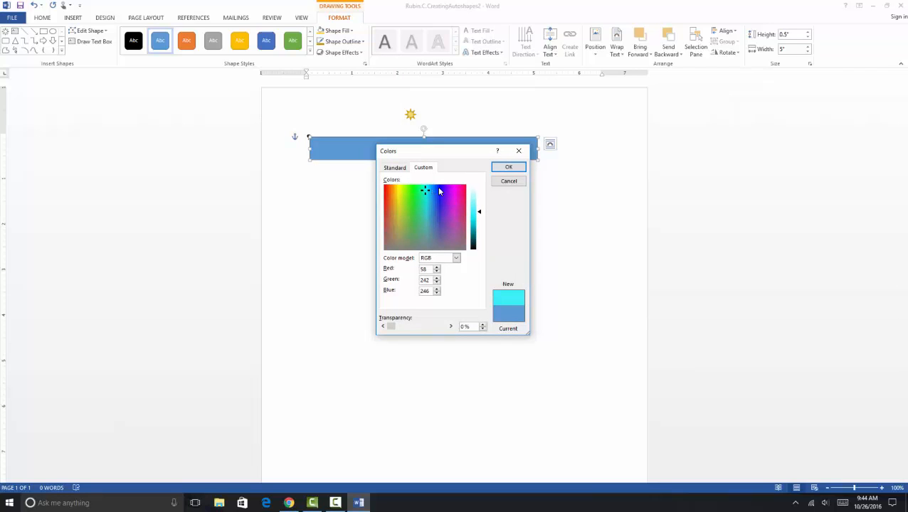
click(518, 169)
click(430, 165)
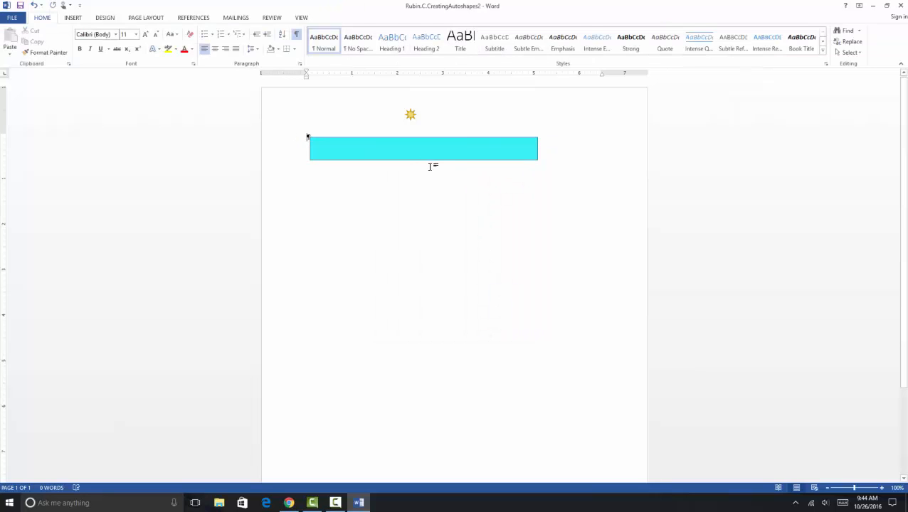
- Change the outline of the cyan rectangle to the same custom cyan as its fill
click(373, 138)
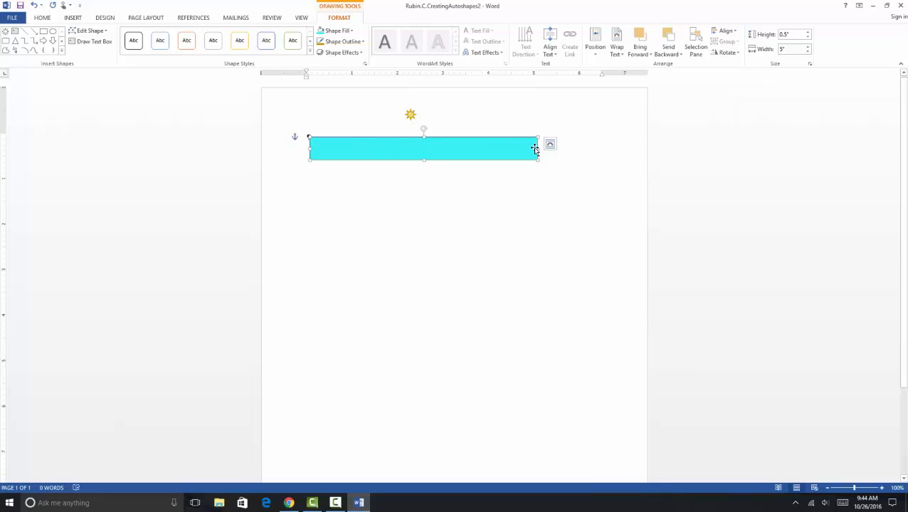
click(362, 42)
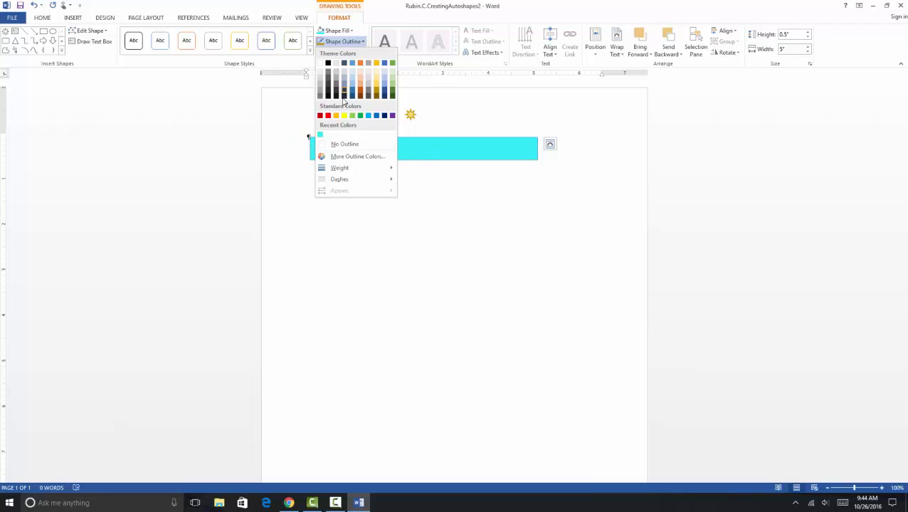
click(320, 137)
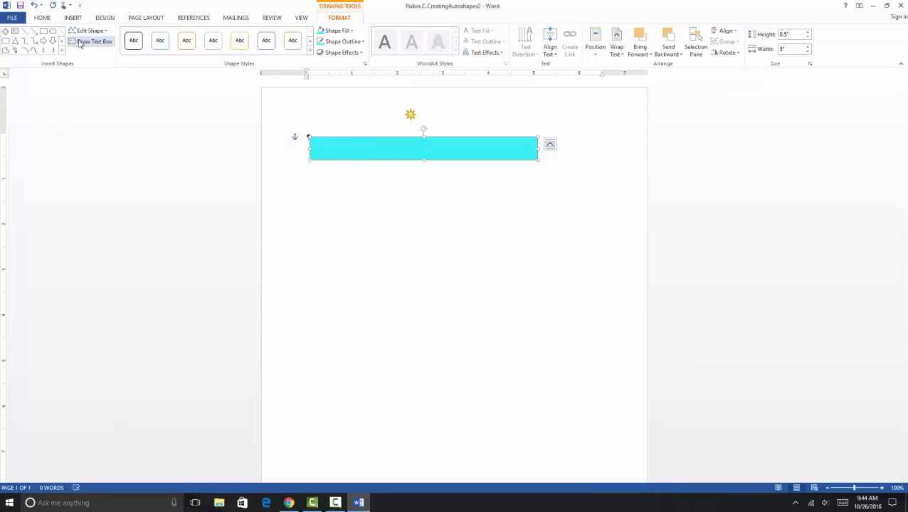
- Draw a second rectangle about 0.5" high and 5.07" wide below the cyan rectangle
click(71, 19)
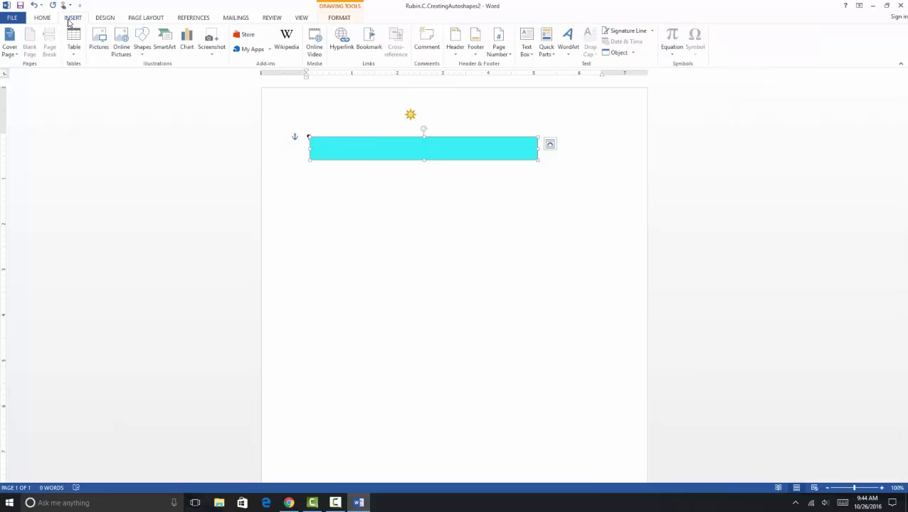
click(143, 54)
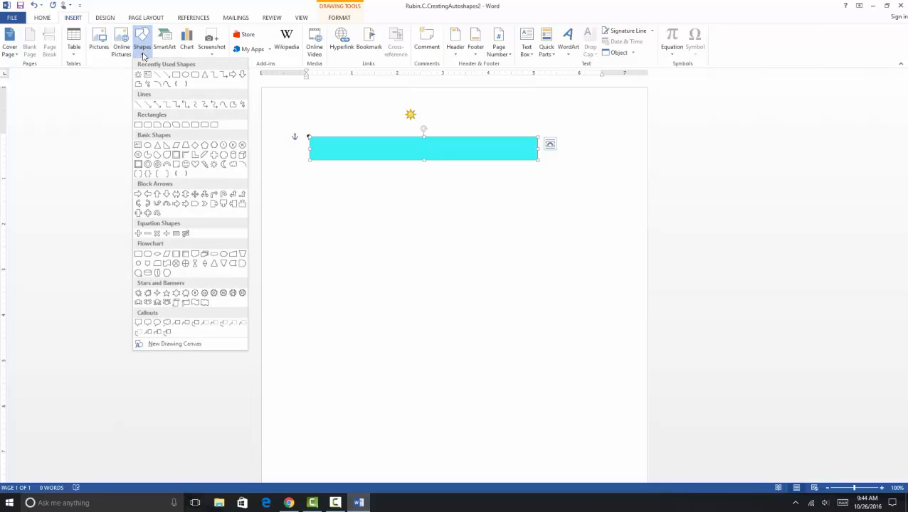
click(175, 75)
drag(308, 175, 540, 199)
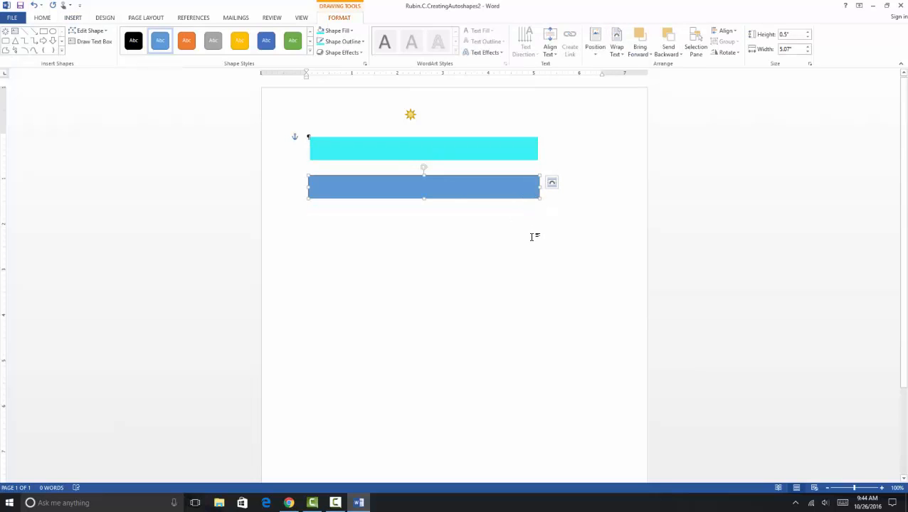
- Set the blue rectangle's width to 5" and move it closer beneath the cyan rectangle
click(785, 50)
text(5)
key(Return)
drag(390, 180, 398, 170)
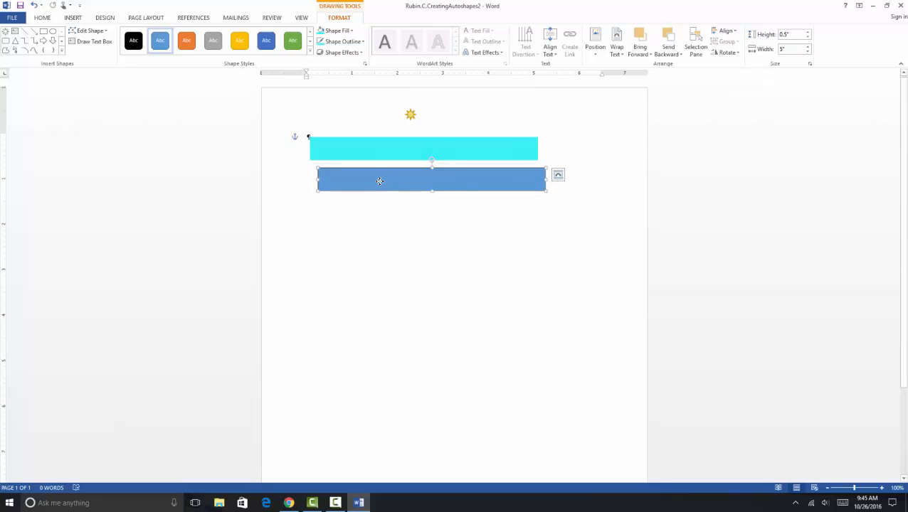
- Copy the blue rectangle, paste it and place the copy directly below the original
right_click(379, 183)
click(403, 205)
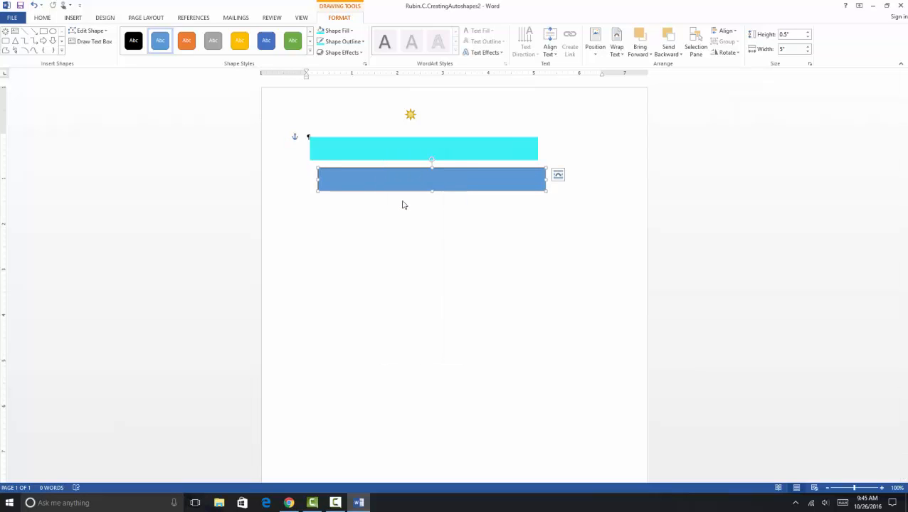
click(384, 210)
right_click(385, 228)
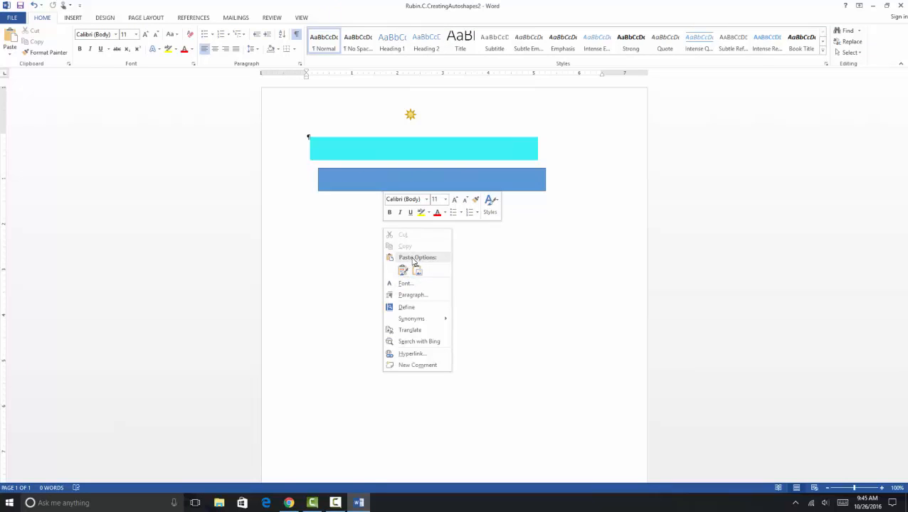
click(377, 249)
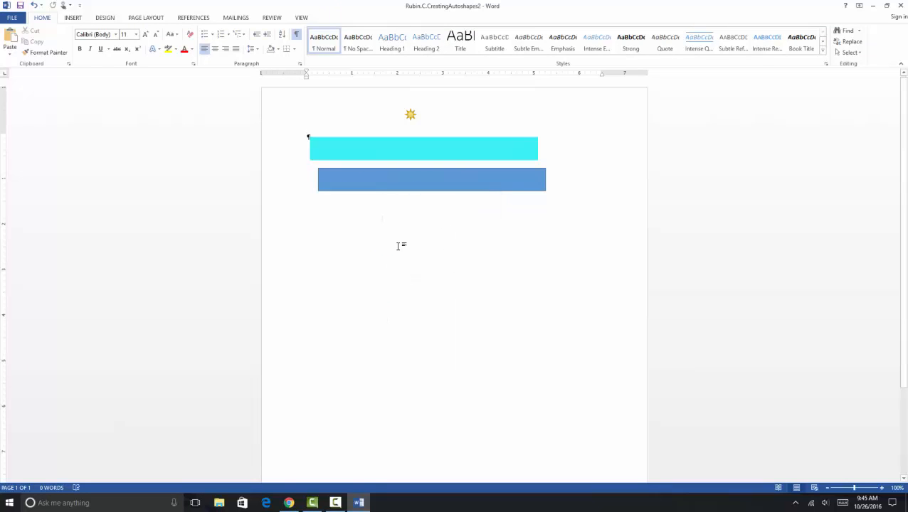
key(ctrl+v)
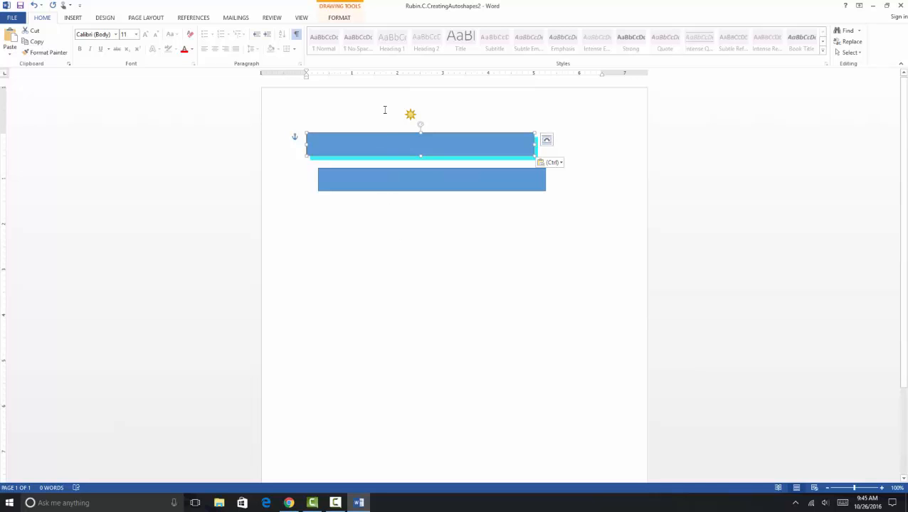
drag(396, 134, 404, 203)
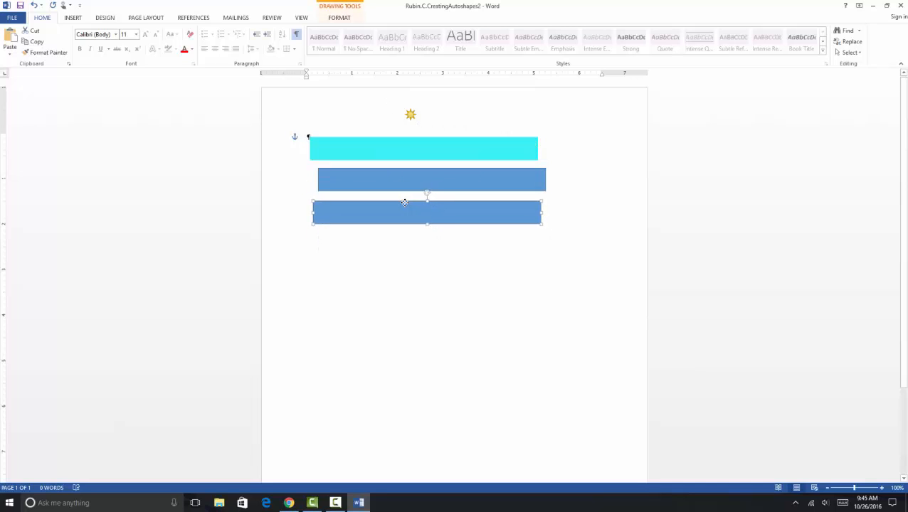
- Paste another copy of the blue rectangle as the fourth bar, and shift the second bar slightly left to line up with the others
key(ctrl+v)
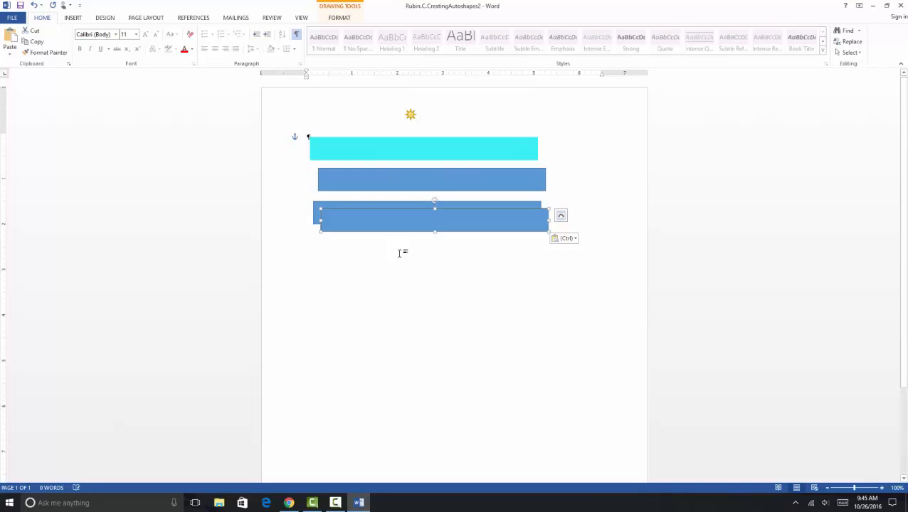
drag(406, 216, 403, 242)
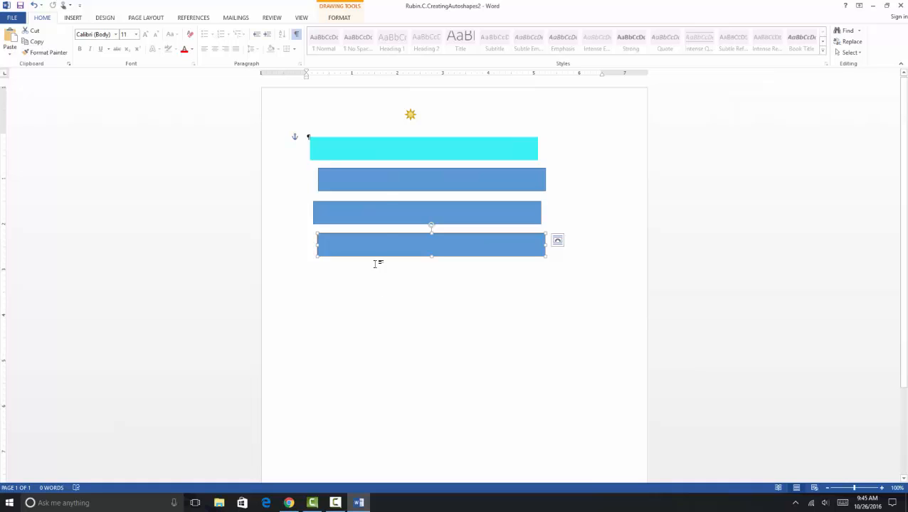
click(392, 171)
mouse_move(392, 172)
mouse_down()
mouse_move(389, 165)
mouse_move(389, 172)
mouse_up()
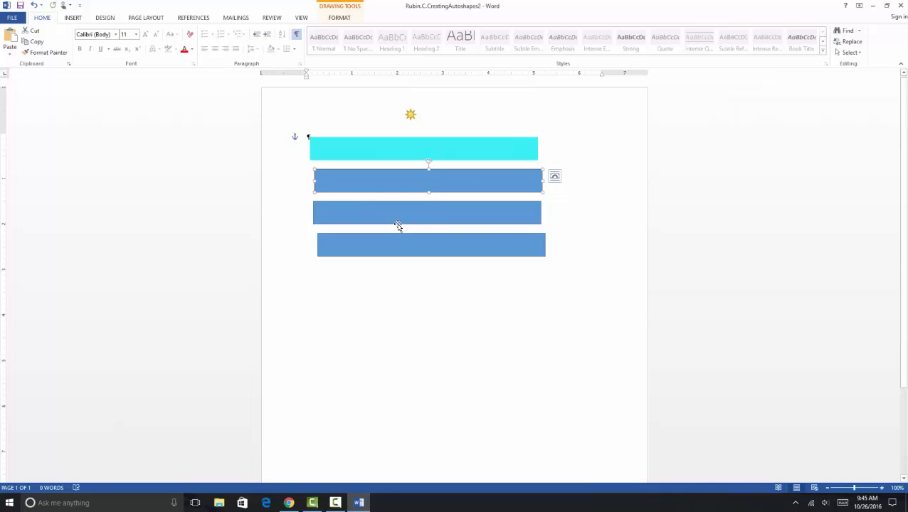
- Fill the second rectangle with dark orange and give it a matching dark orange outline
click(414, 176)
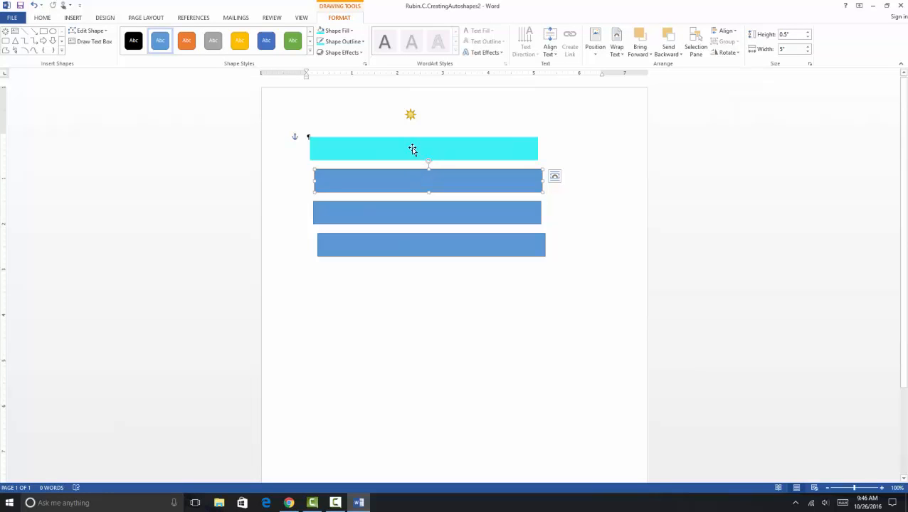
click(348, 32)
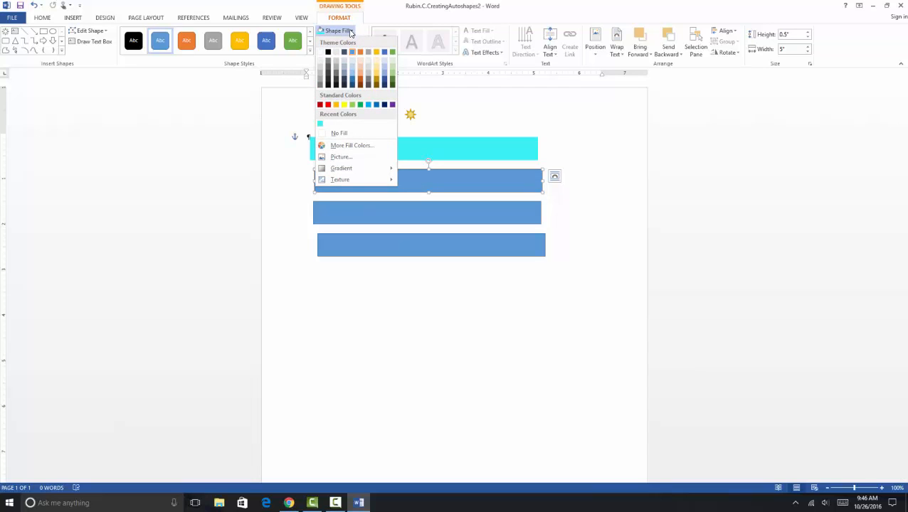
click(361, 83)
click(345, 42)
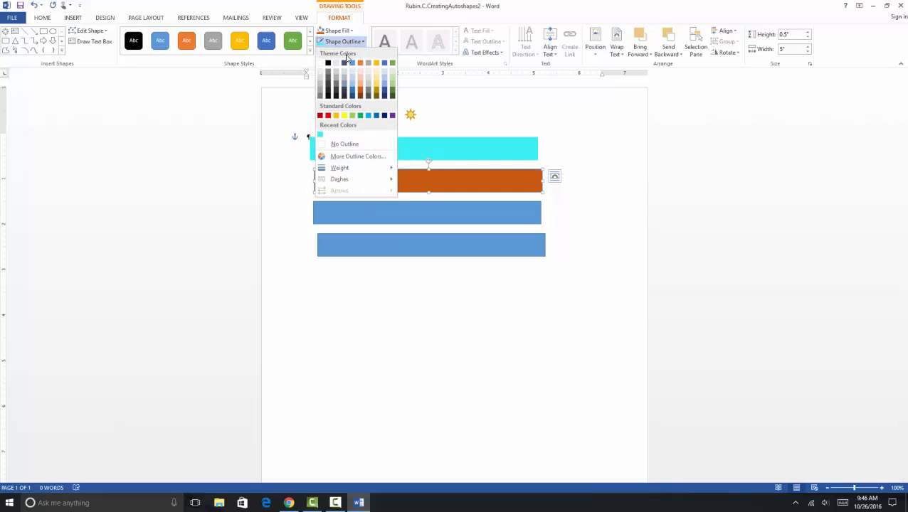
click(361, 91)
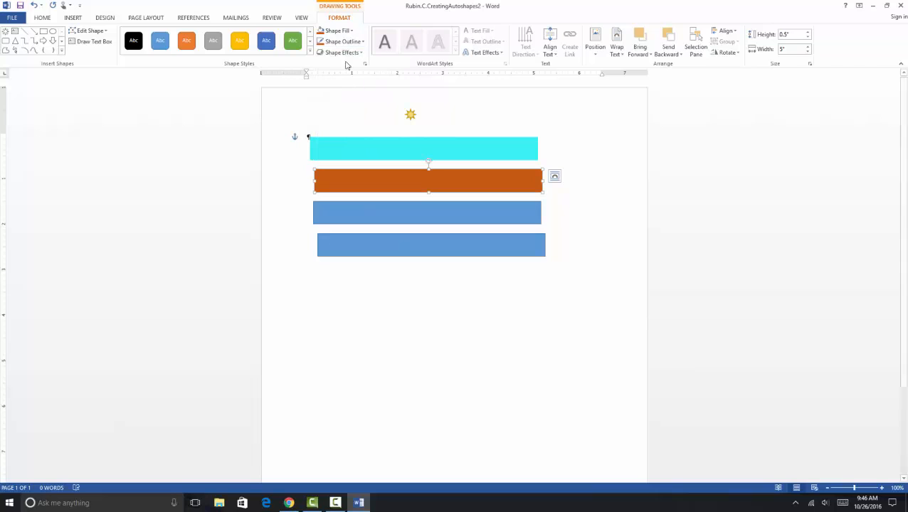
- Apply the shape style Light 1 Outline, Colored Fill - Green, Accent 6 to the third rectangle
click(412, 211)
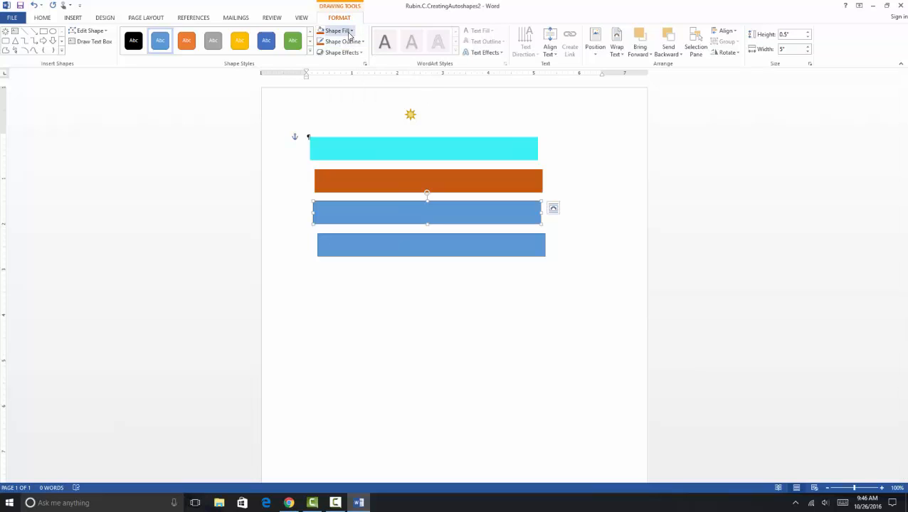
click(310, 33)
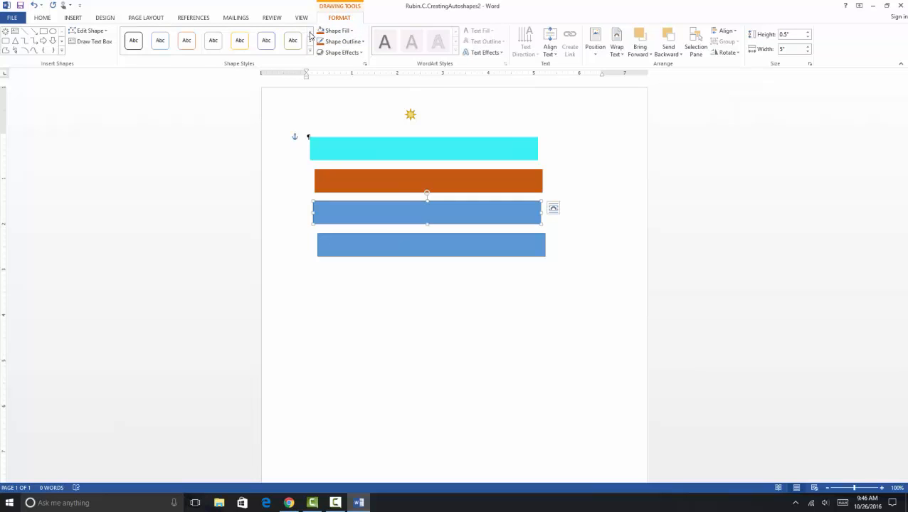
click(310, 41)
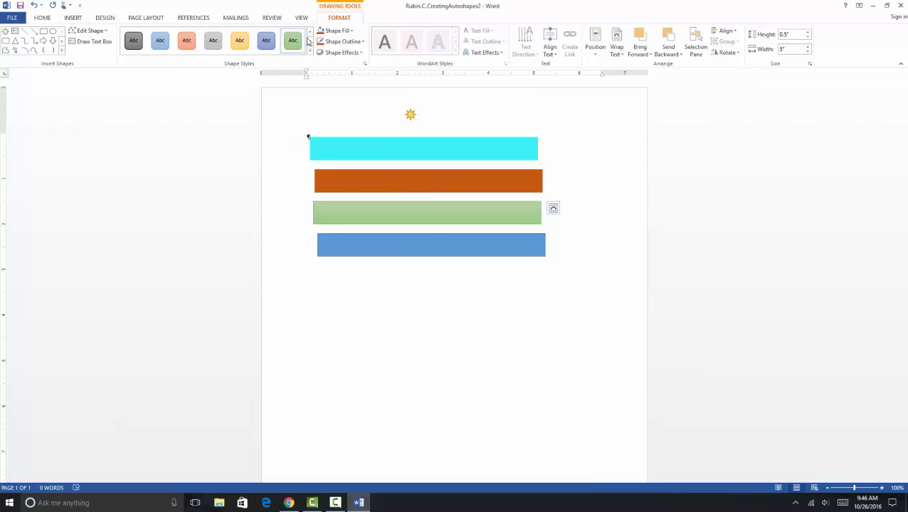
click(310, 33)
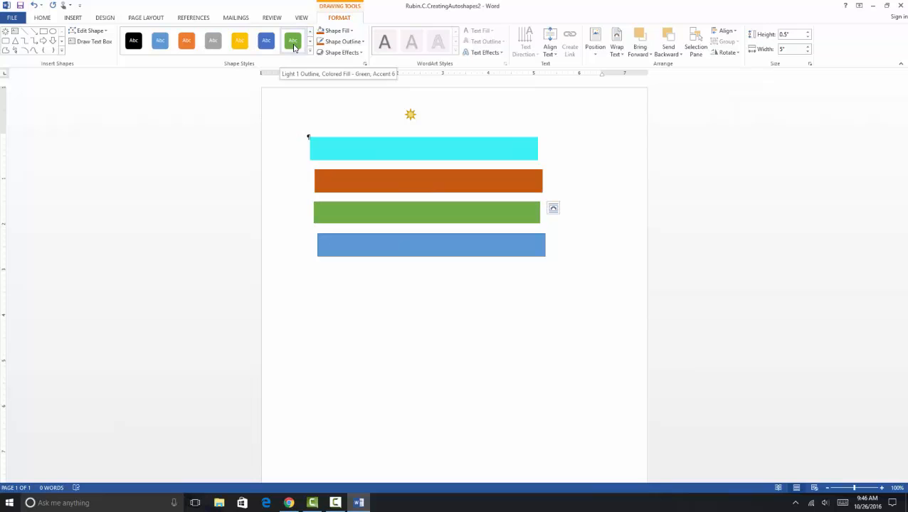
click(293, 44)
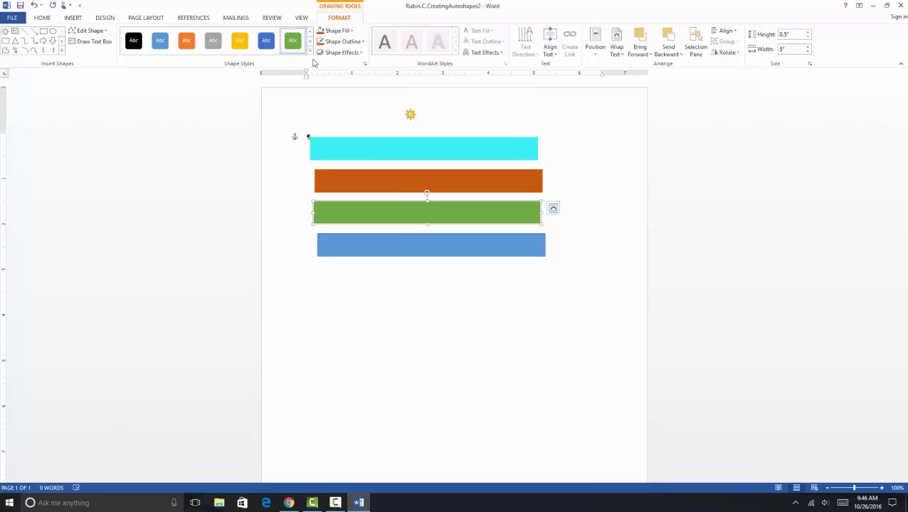
- Change the green rectangle's outline to the green that matches its fill
click(592, 185)
click(527, 221)
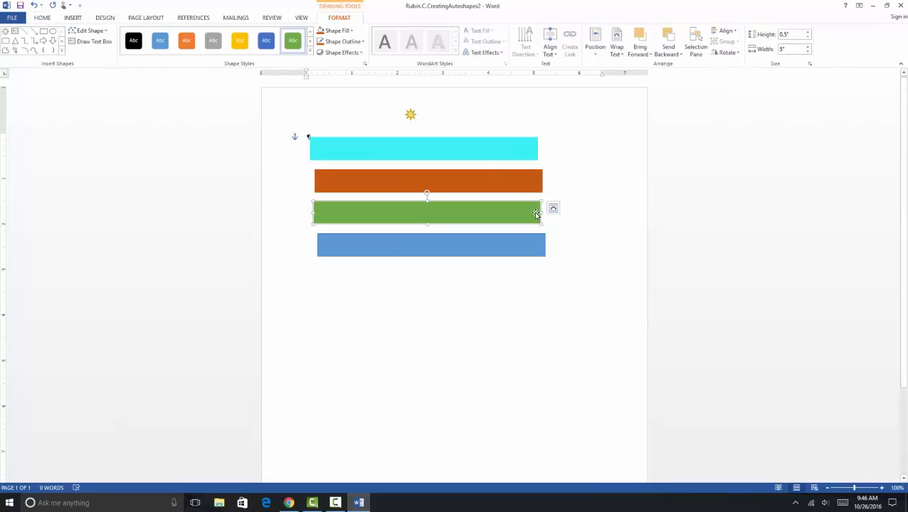
click(359, 43)
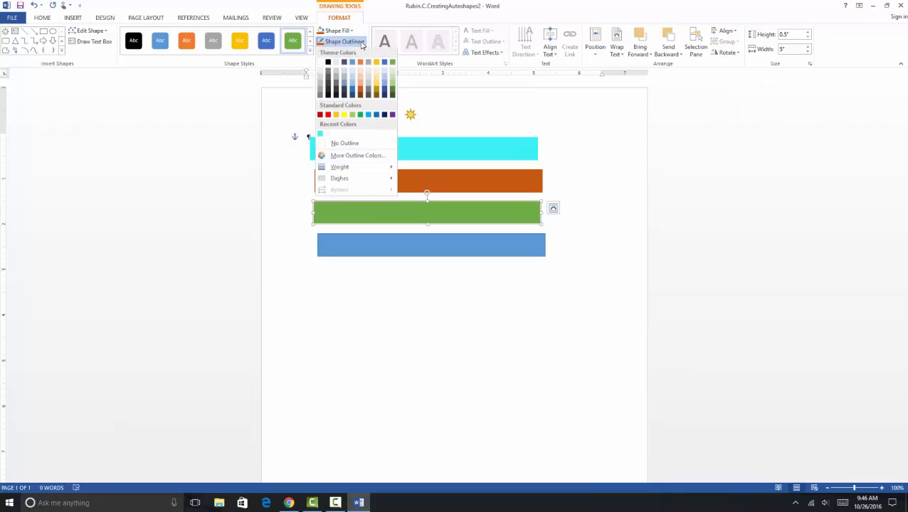
click(393, 65)
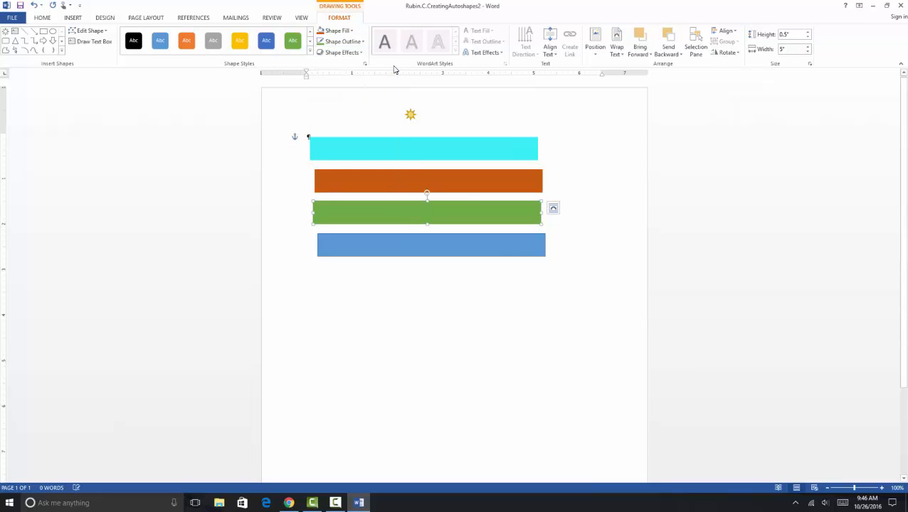
- Fill the fourth rectangle with a custom bright yellow
click(507, 242)
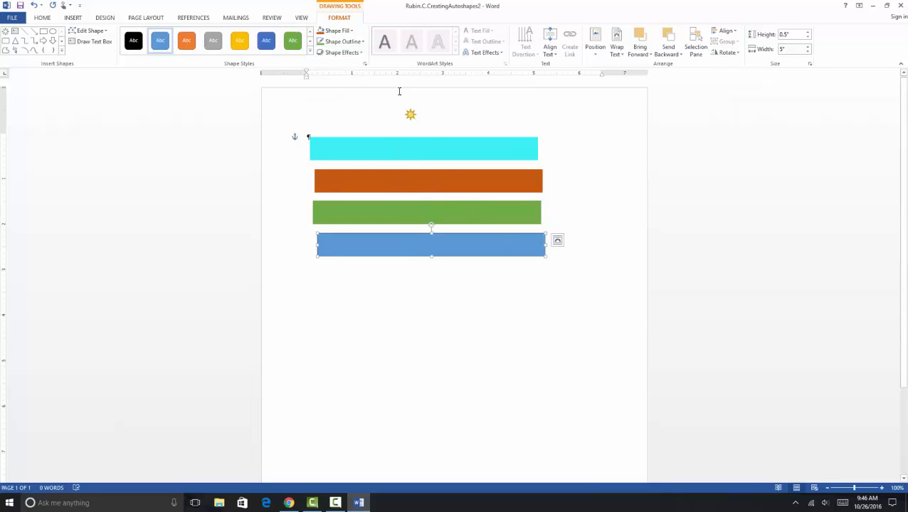
click(336, 30)
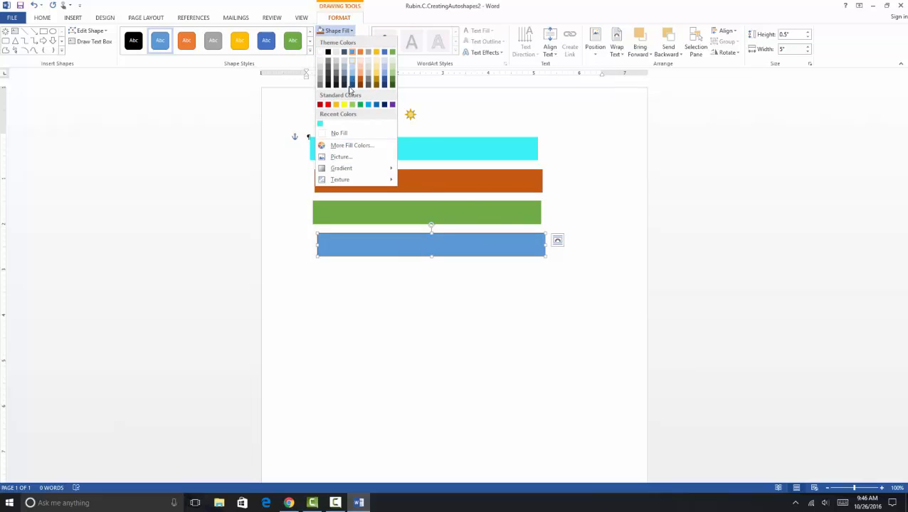
click(356, 145)
drag(428, 205, 400, 191)
click(508, 167)
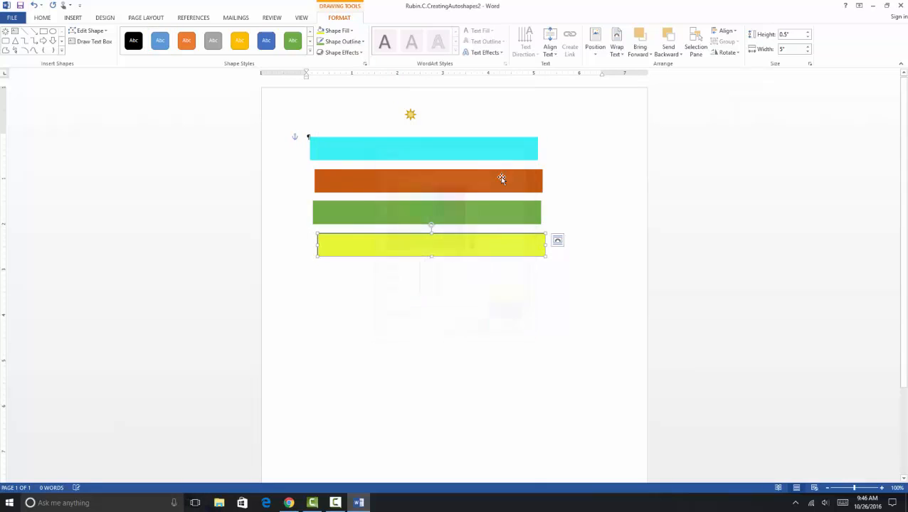
- Change the yellow rectangle's outline to the same custom yellow and deselect the shape
click(341, 41)
click(321, 135)
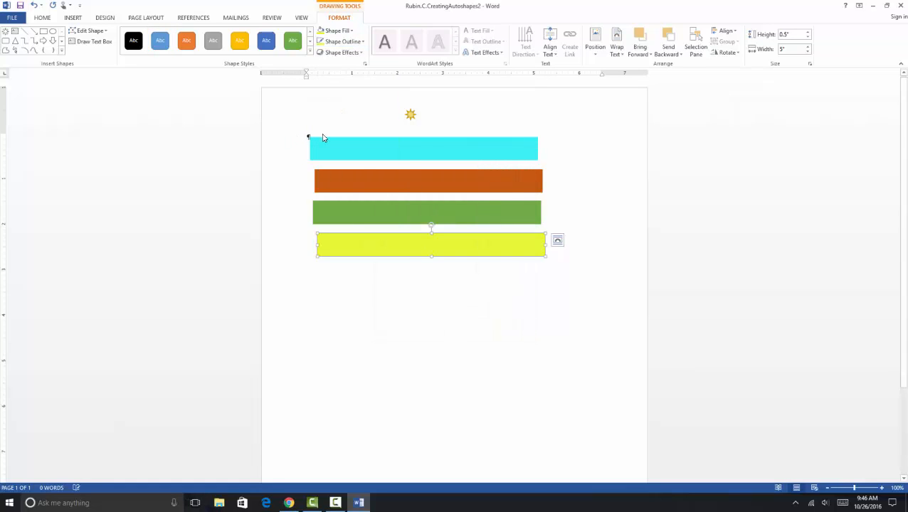
click(562, 286)
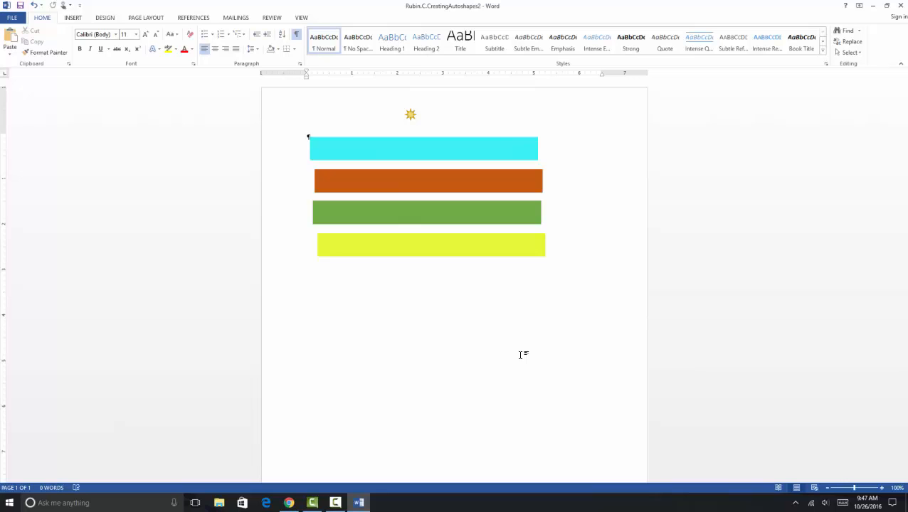
- Add the text "Children's – 17%" in Arial, size 20, inside the turquoise rectangle
click(383, 154)
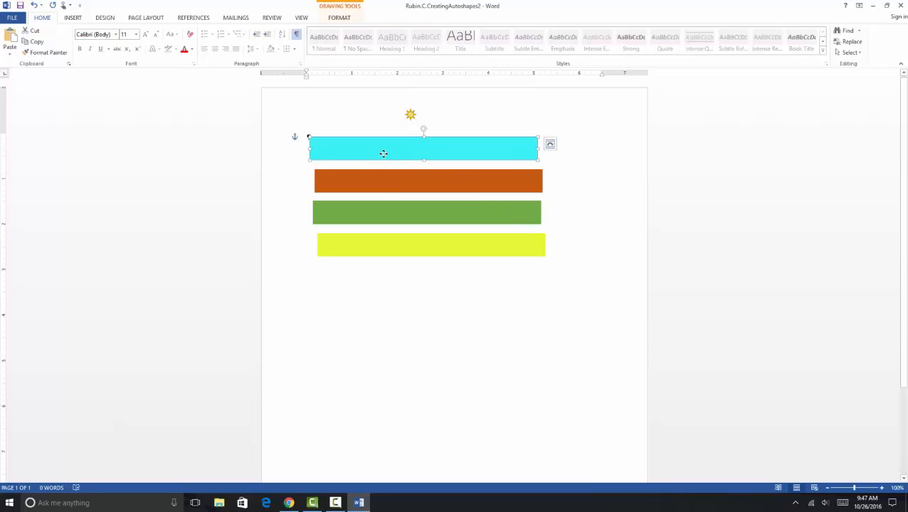
right_click(383, 154)
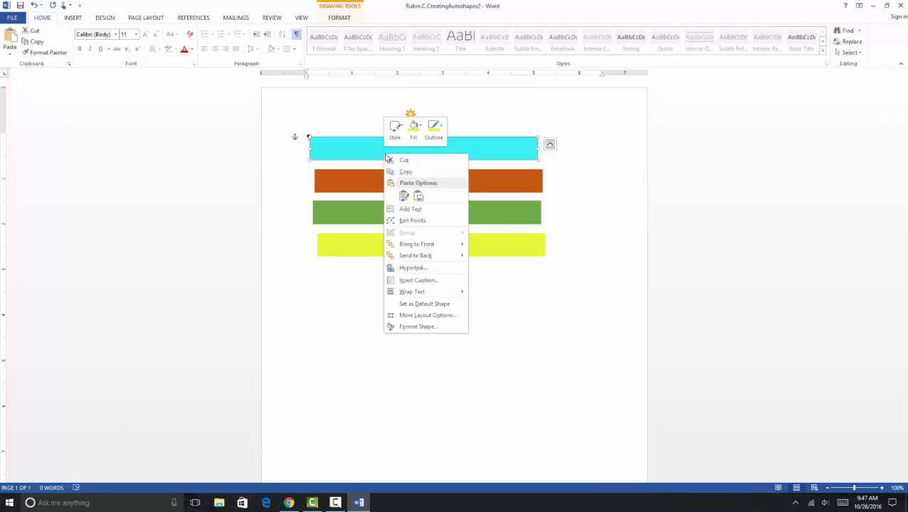
click(410, 210)
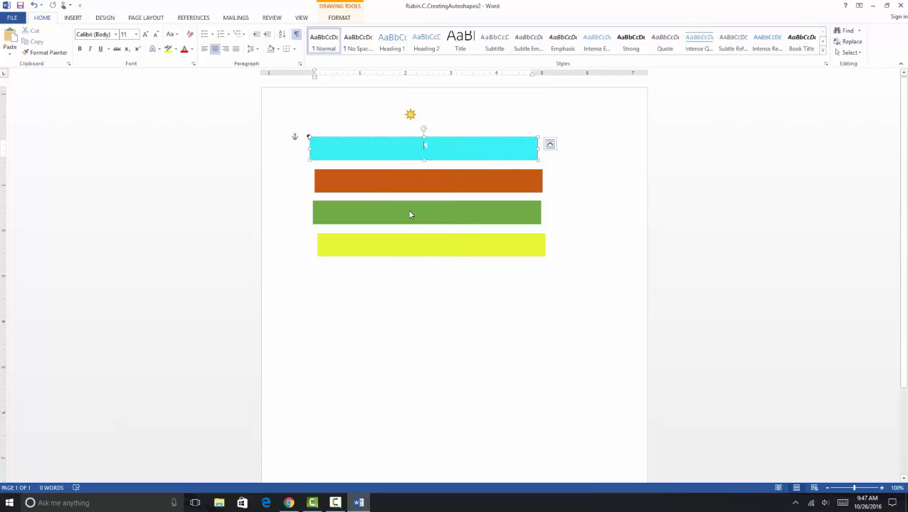
click(116, 34)
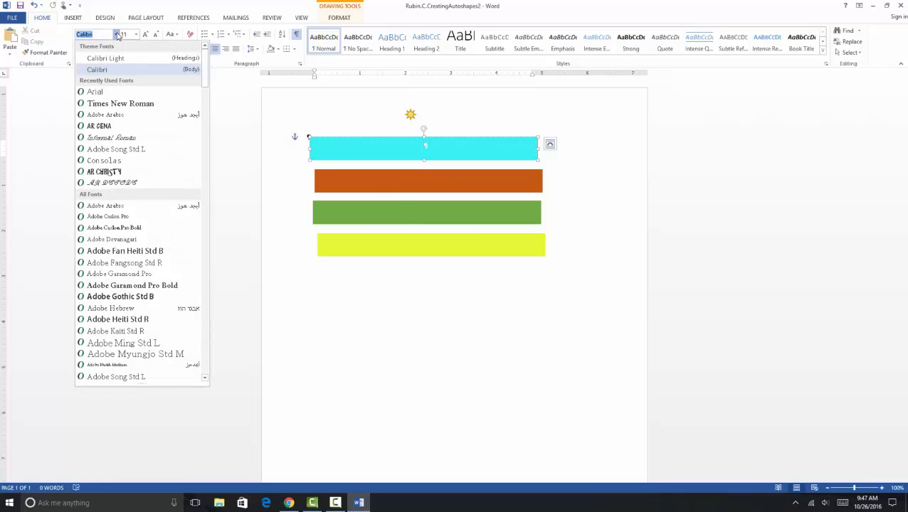
click(112, 98)
click(135, 34)
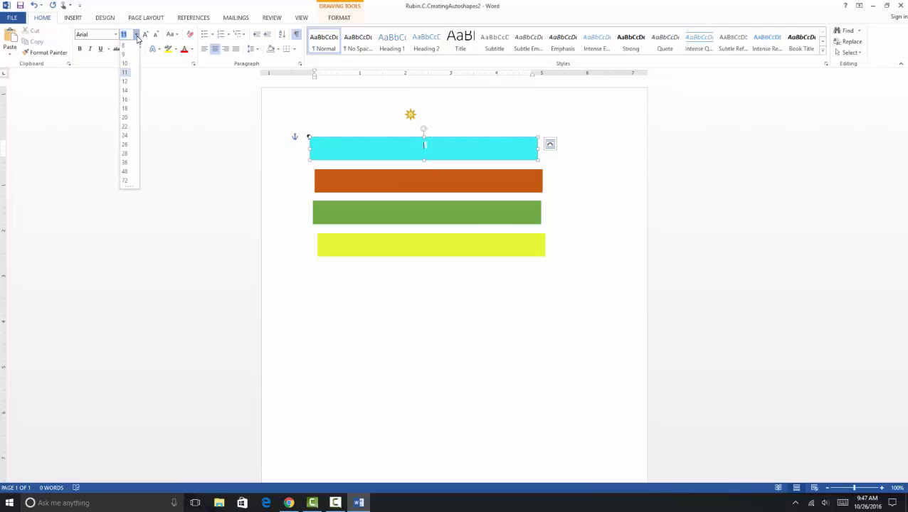
click(124, 118)
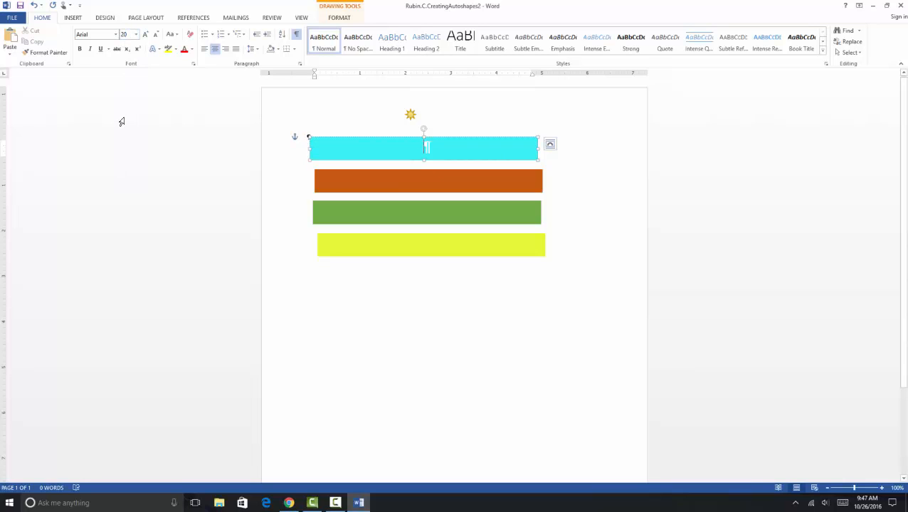
text(Children's)
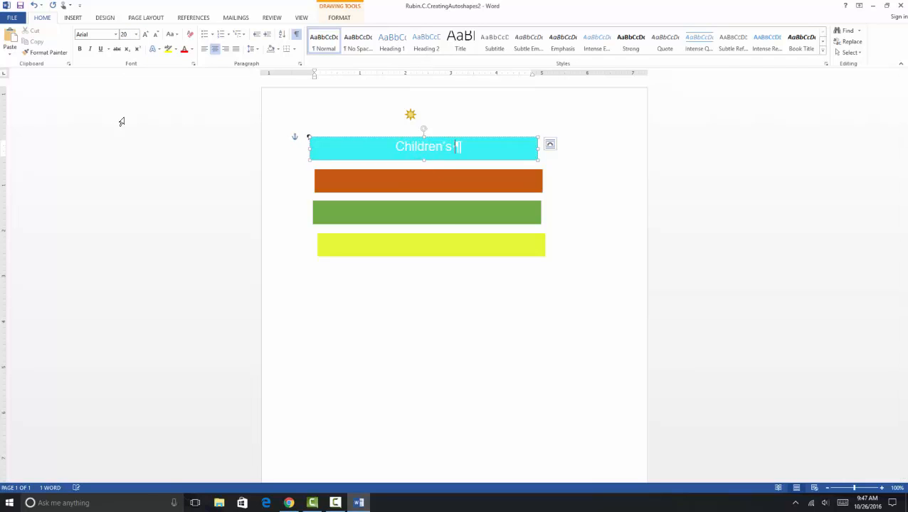
text( - )
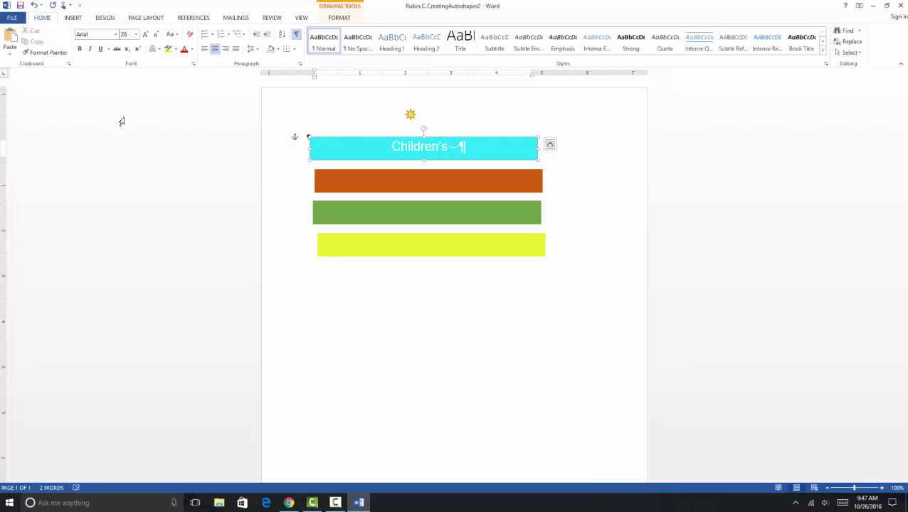
text(17%)
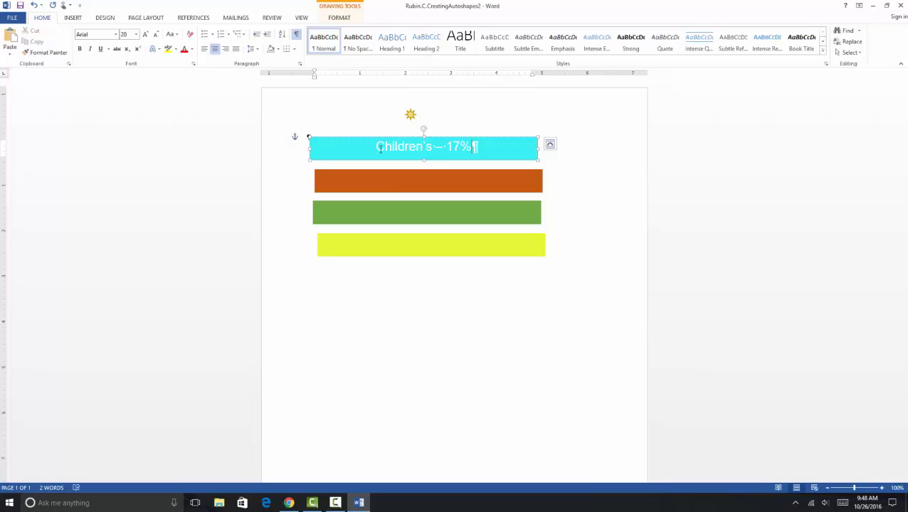
- Make the orange rectangle accept text and set its font to Arial, size 20
click(429, 181)
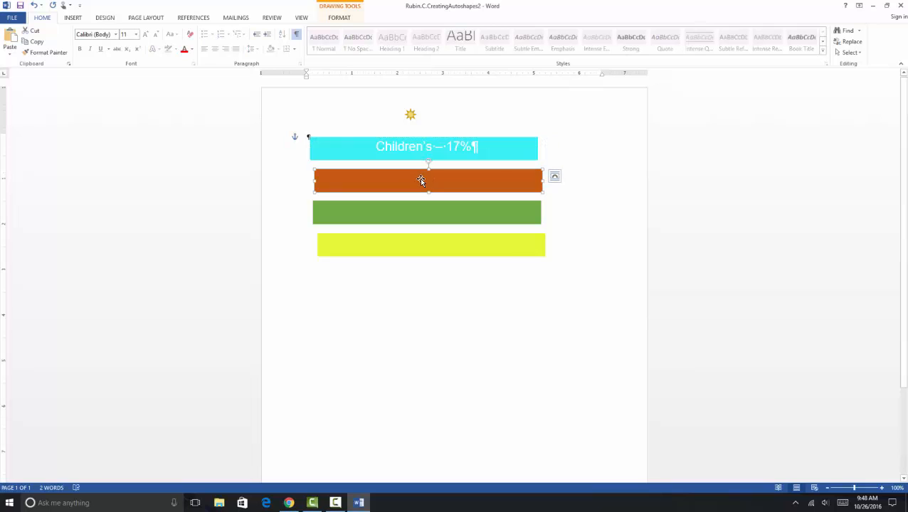
right_click(421, 178)
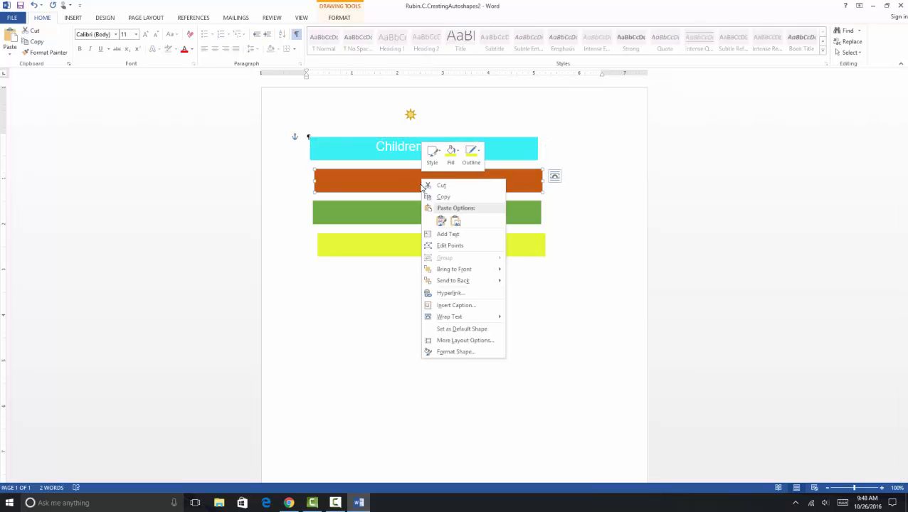
click(443, 234)
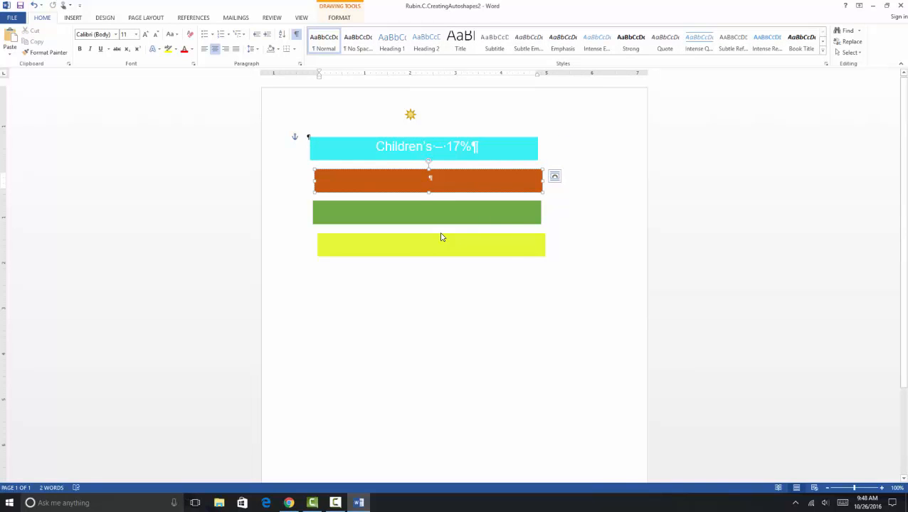
click(115, 34)
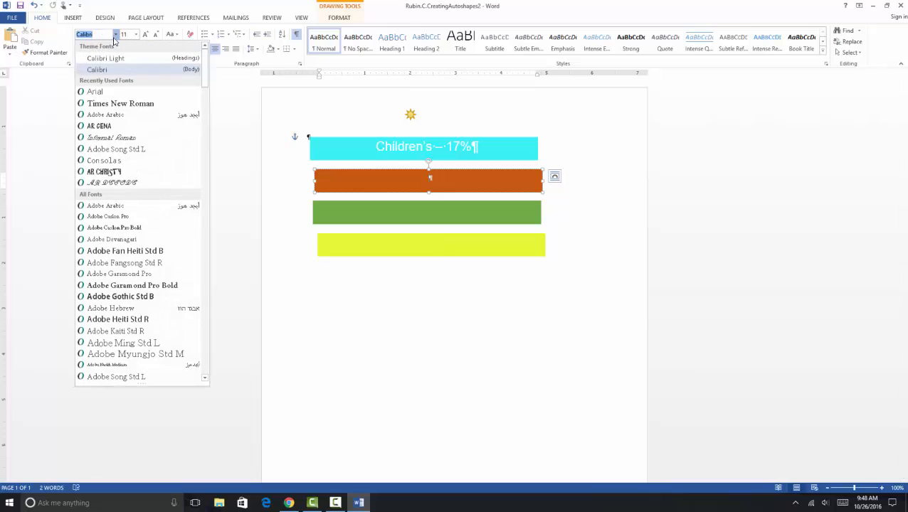
click(103, 91)
click(136, 34)
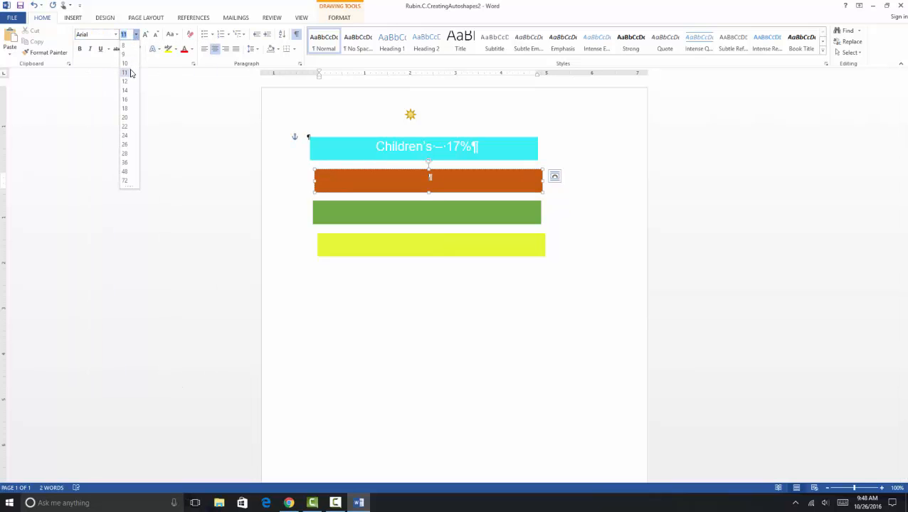
click(125, 118)
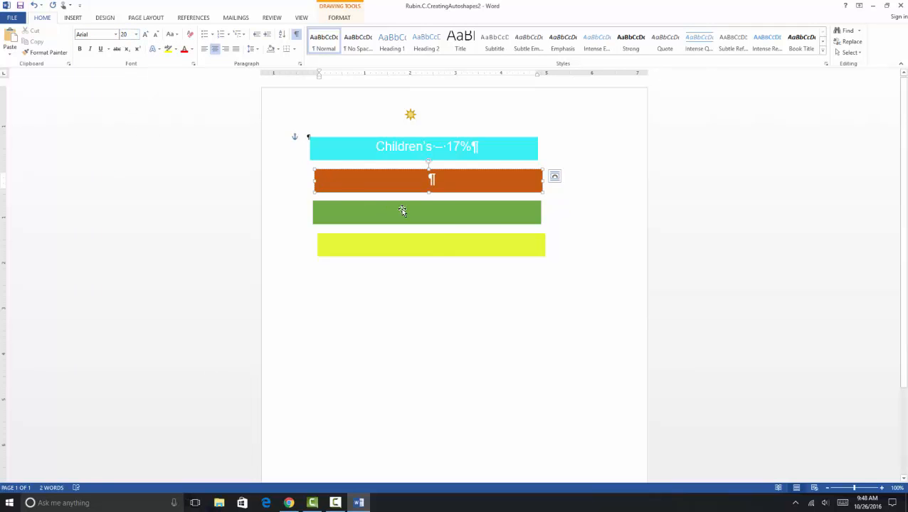
- Enter "Adult Non-Fiction – 16%" inside the orange rectangle, correcting any typing mistake
text(Adult)
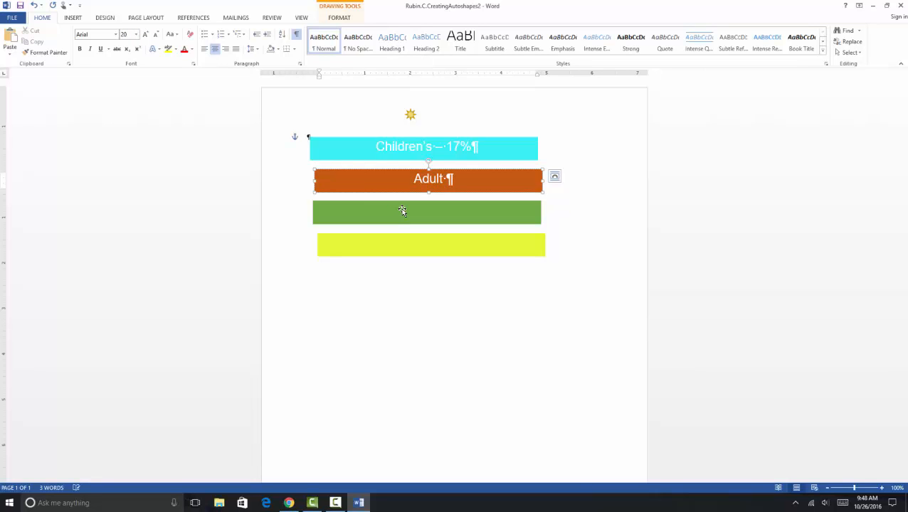
text( Non-Fictoio)
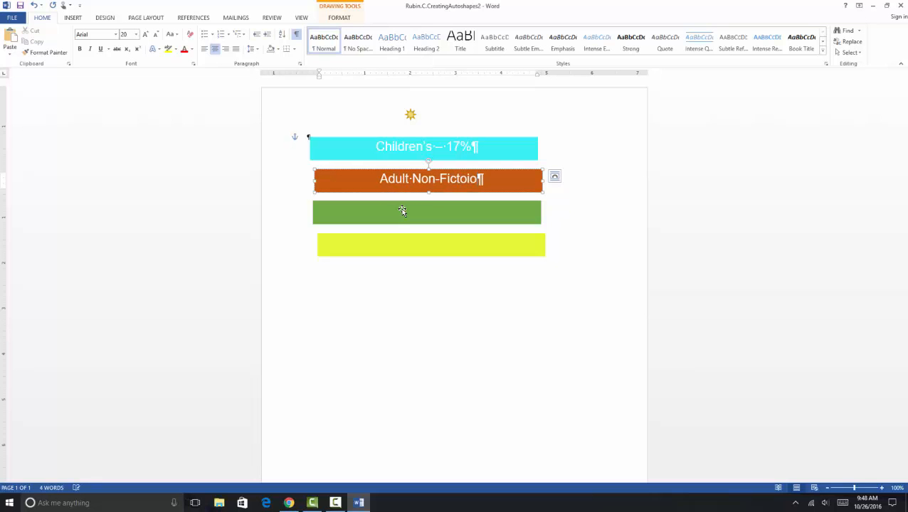
click(402, 211)
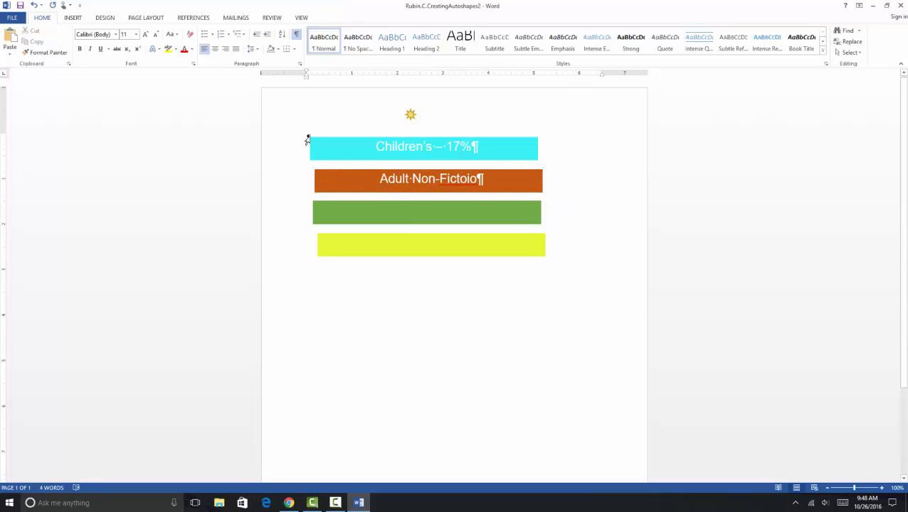
click(474, 179)
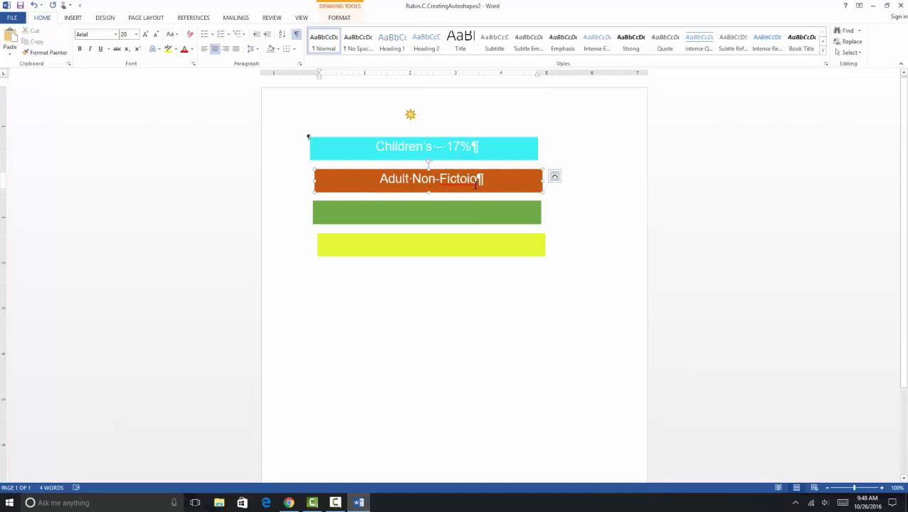
key(BackSpace)
key(BackSpace)
key(BackSpace)
text(ion - )
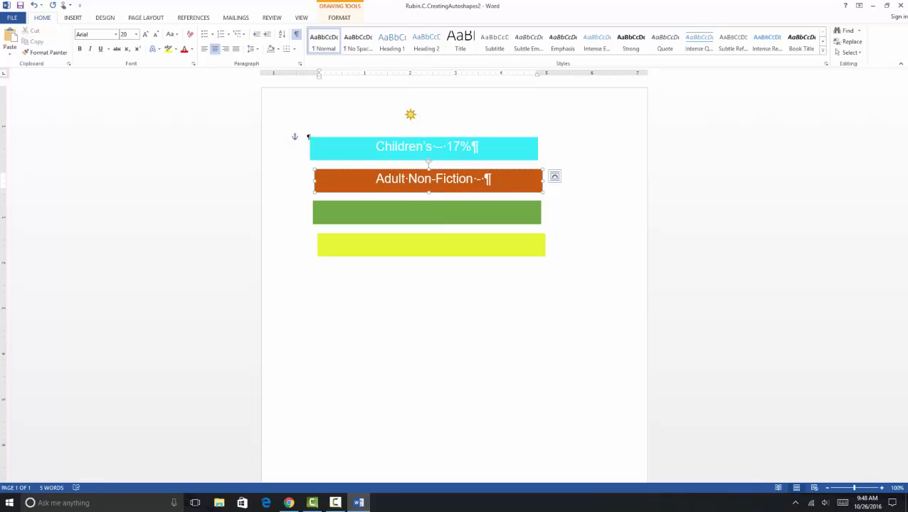
text(16%)
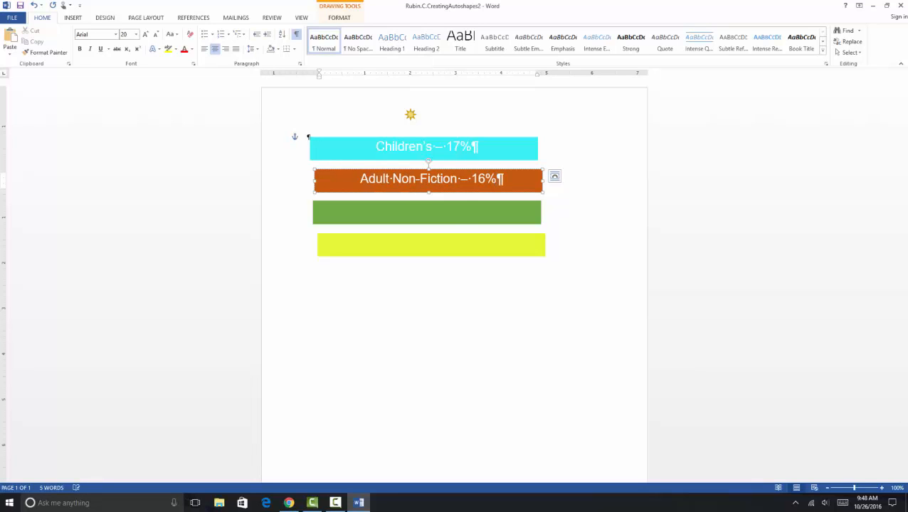
- Add the text "Adult Fiction – 40%" in Arial, size 20, inside the green rectangle
click(439, 210)
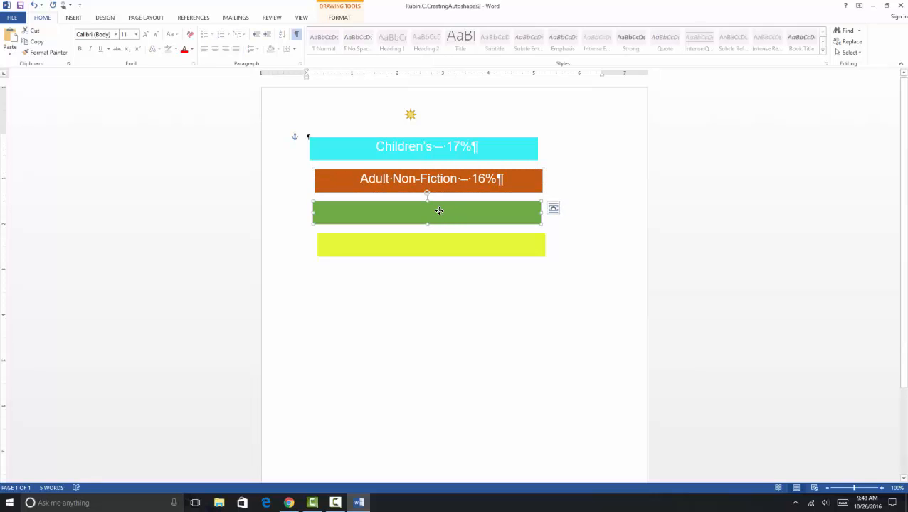
right_click(437, 212)
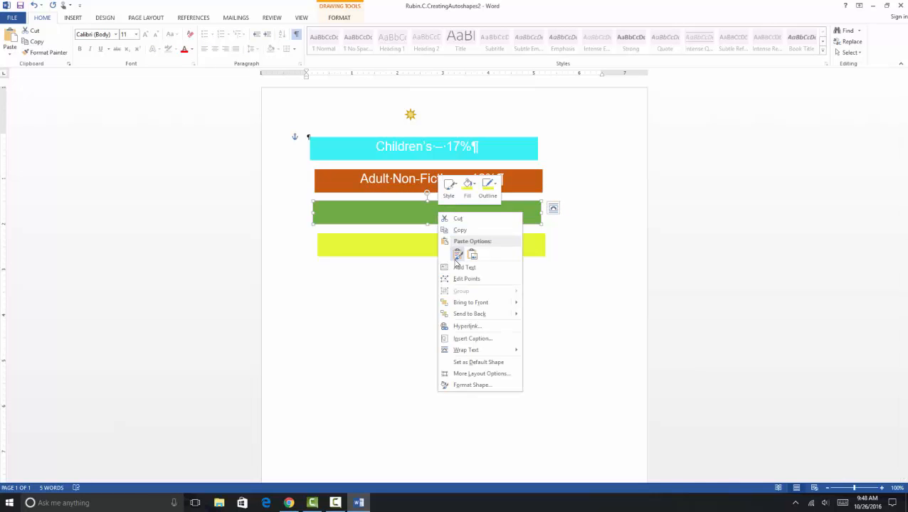
right_click(407, 209)
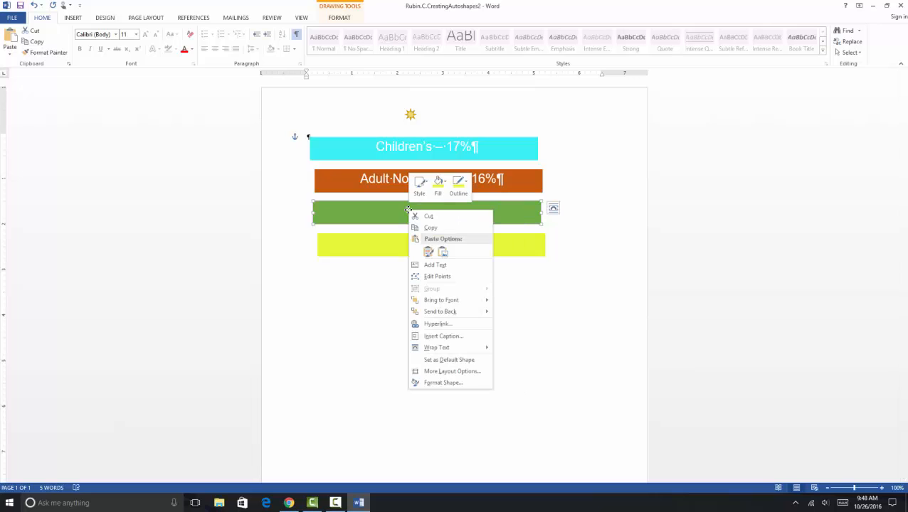
click(425, 269)
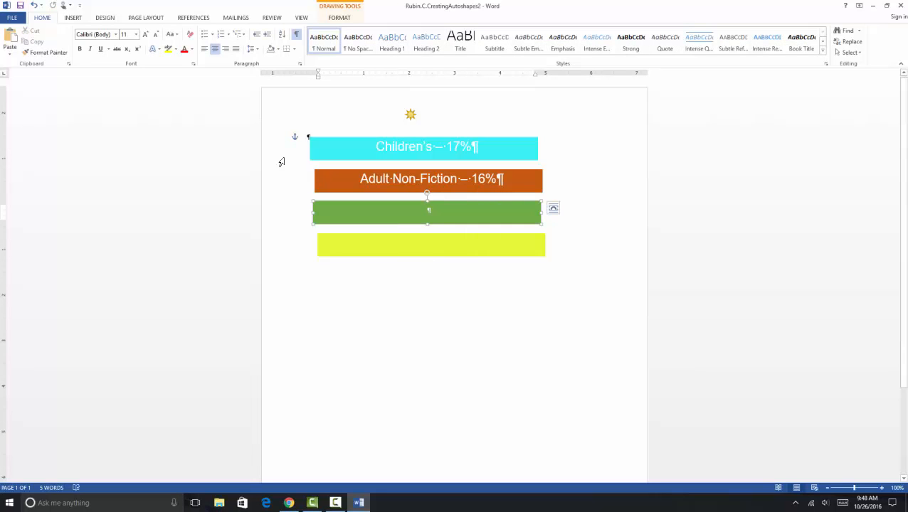
click(115, 34)
click(96, 91)
click(136, 35)
click(126, 121)
text(Adult)
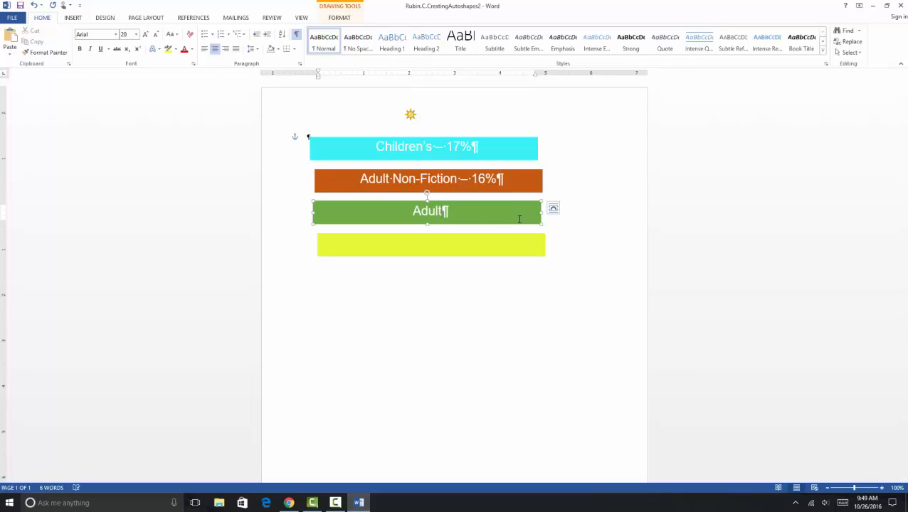
text( Fiction - 40%)
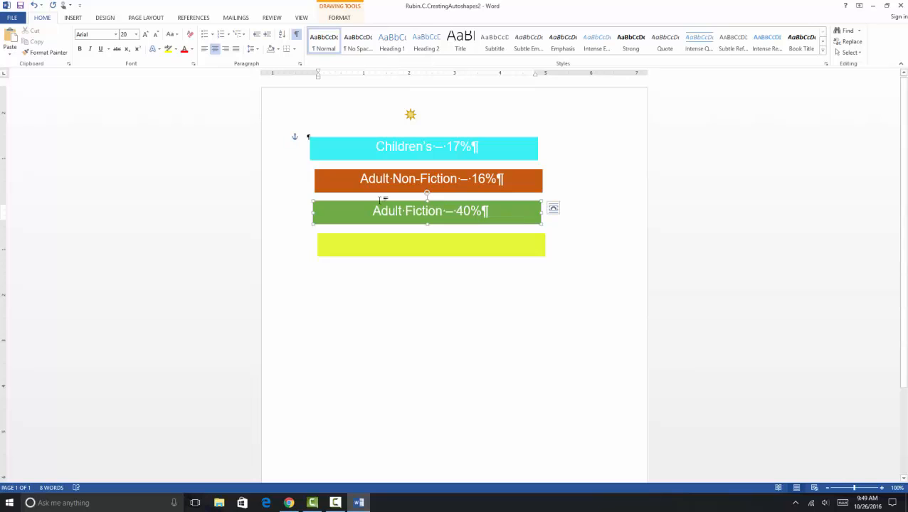
- Add the text "Academic/Professional – 27%" inside the yellow rectangle
click(414, 247)
right_click(414, 246)
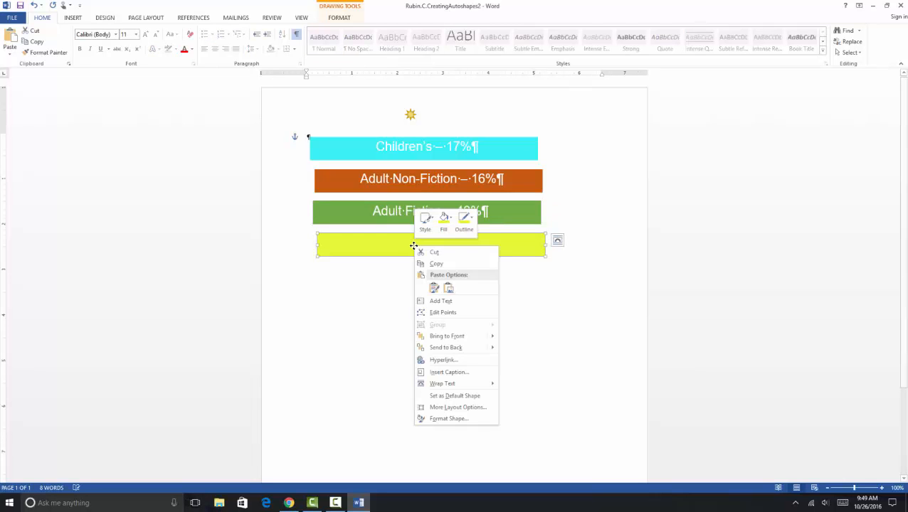
click(429, 299)
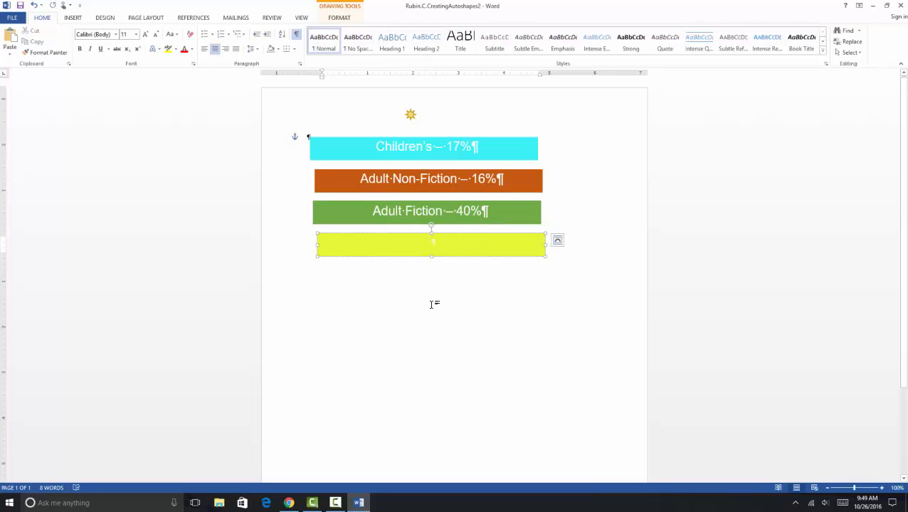
text(Academic)
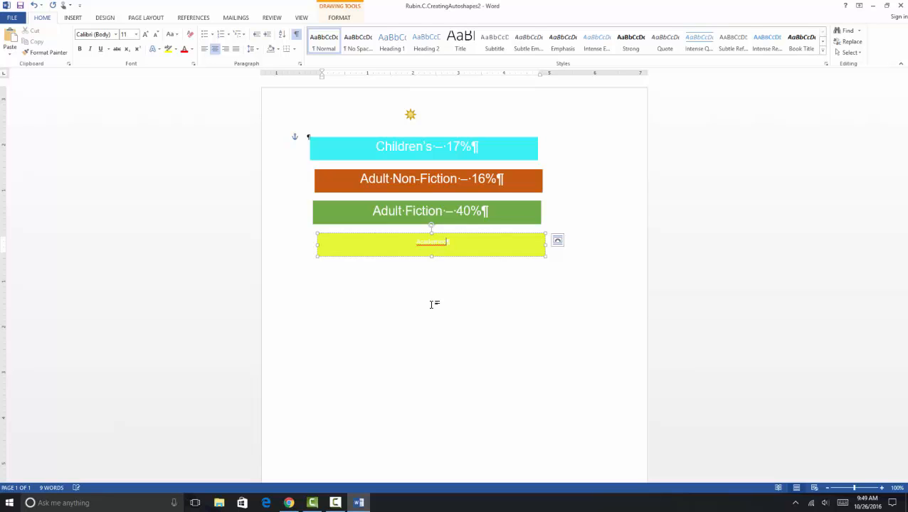
text( /Professional -27)
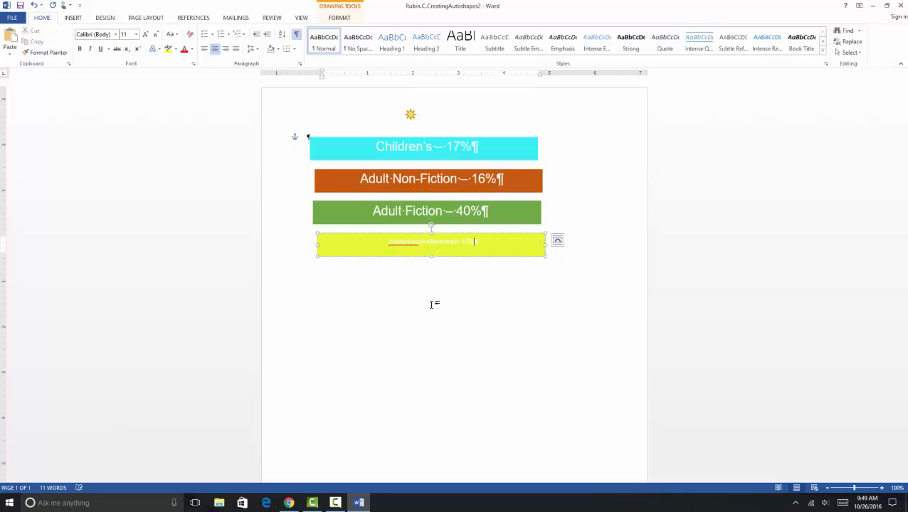
- Set the yellow rectangle's text to Arial, size 20, and correct its misspelled first word to "Academic"
key(ctrl+a)
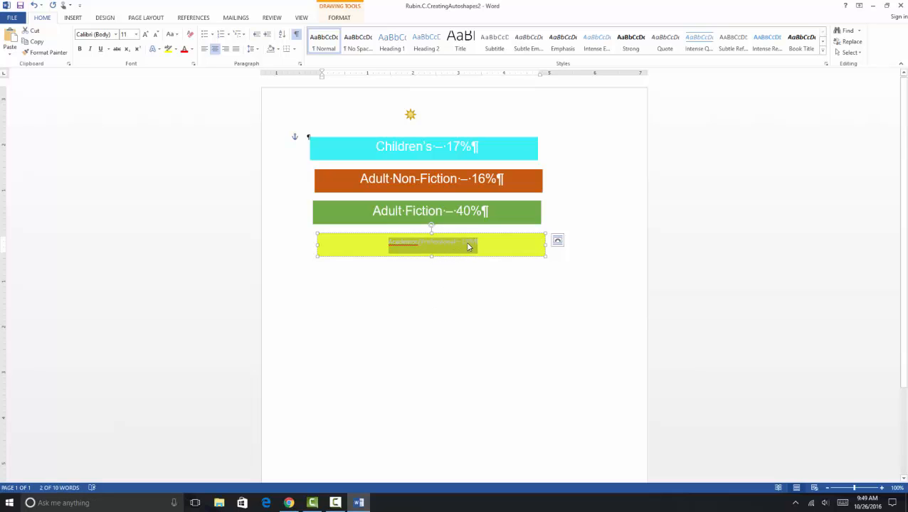
click(116, 34)
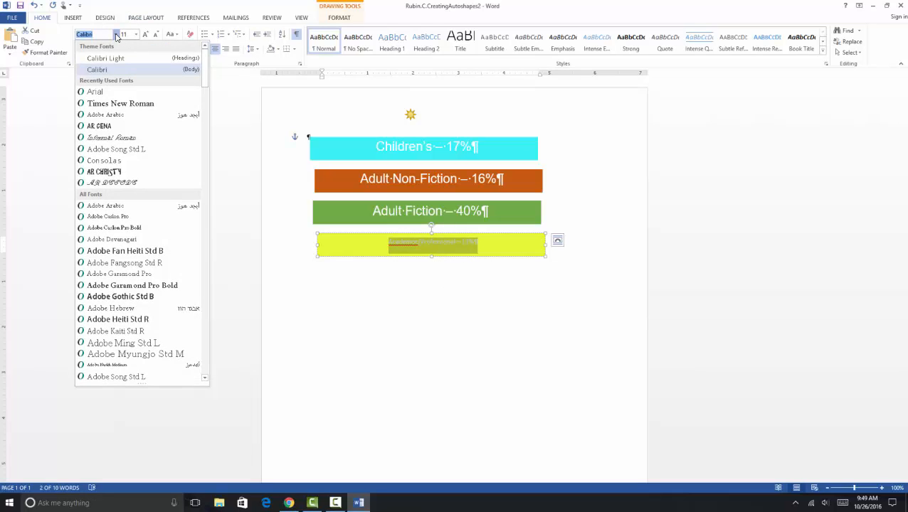
click(112, 92)
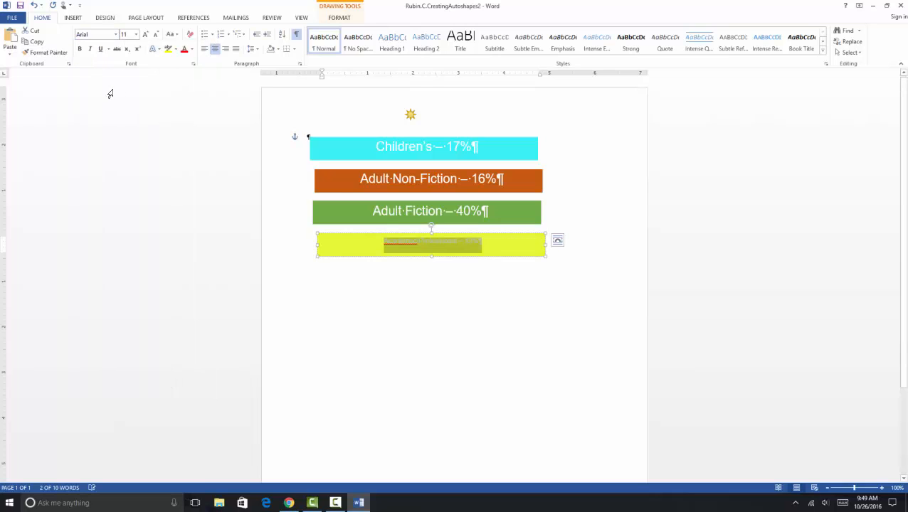
click(135, 34)
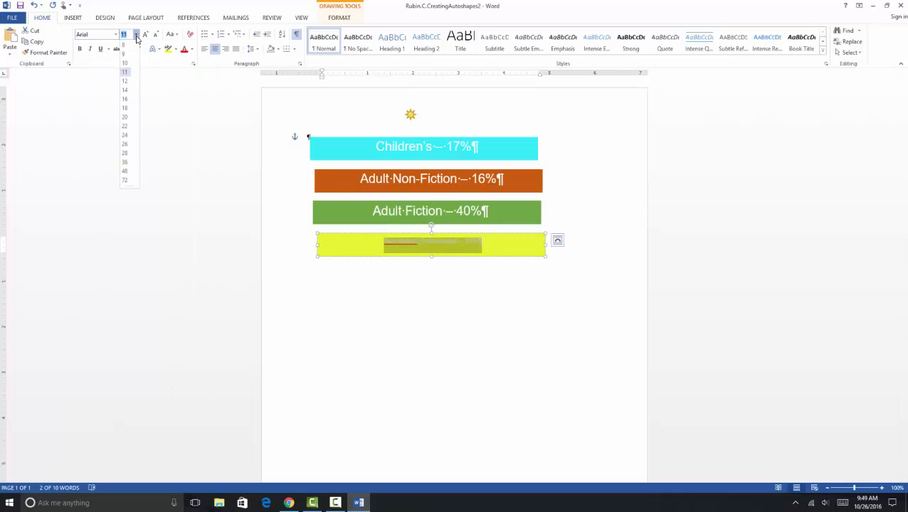
click(126, 120)
key(ctrl+a)
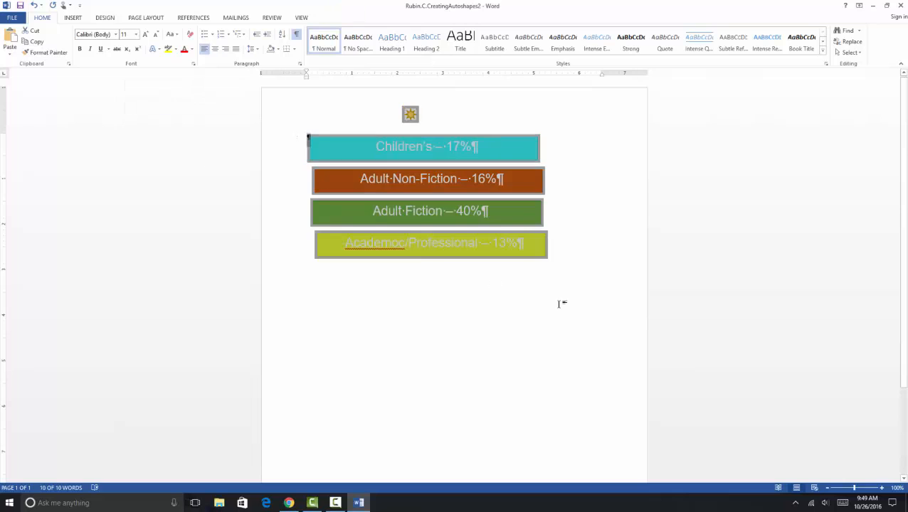
click(559, 304)
right_click(391, 243)
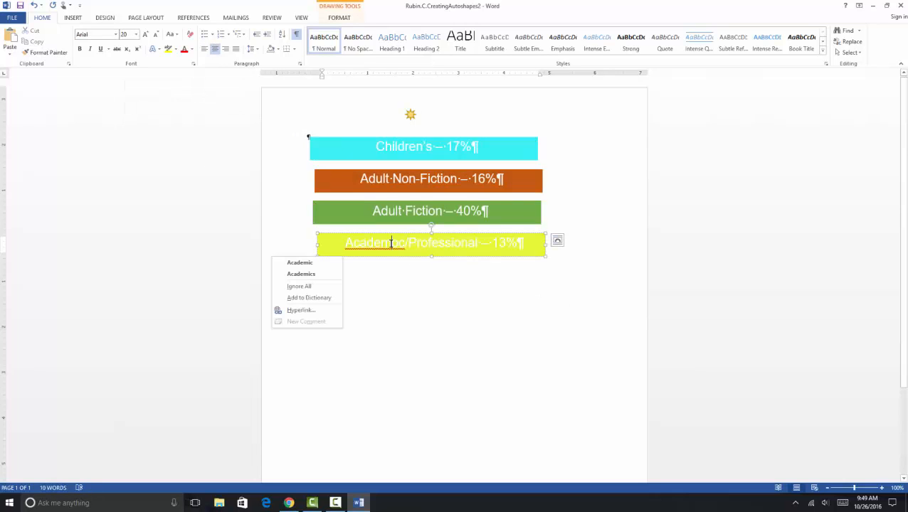
click(317, 262)
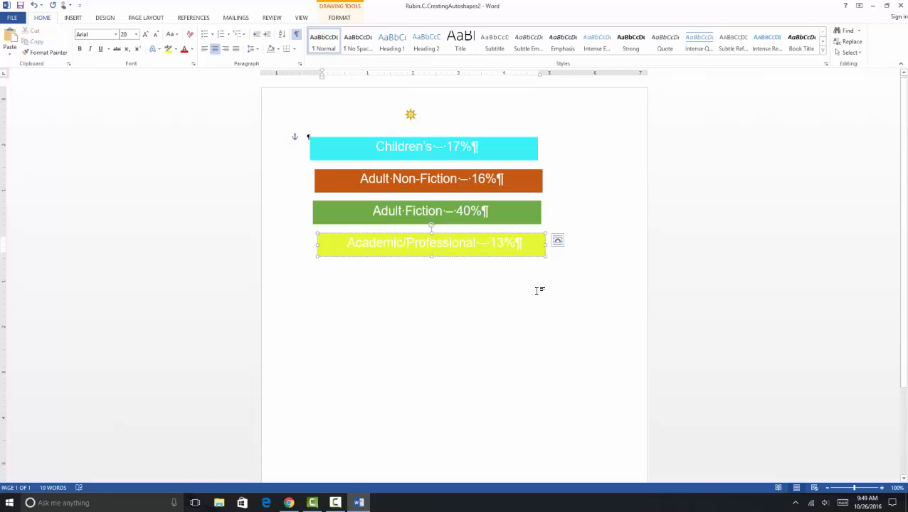
click(470, 256)
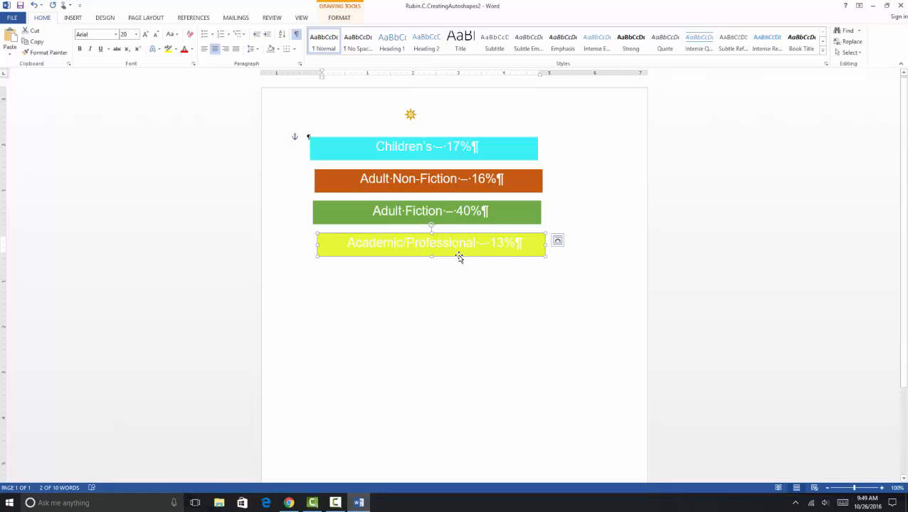
click(175, 50)
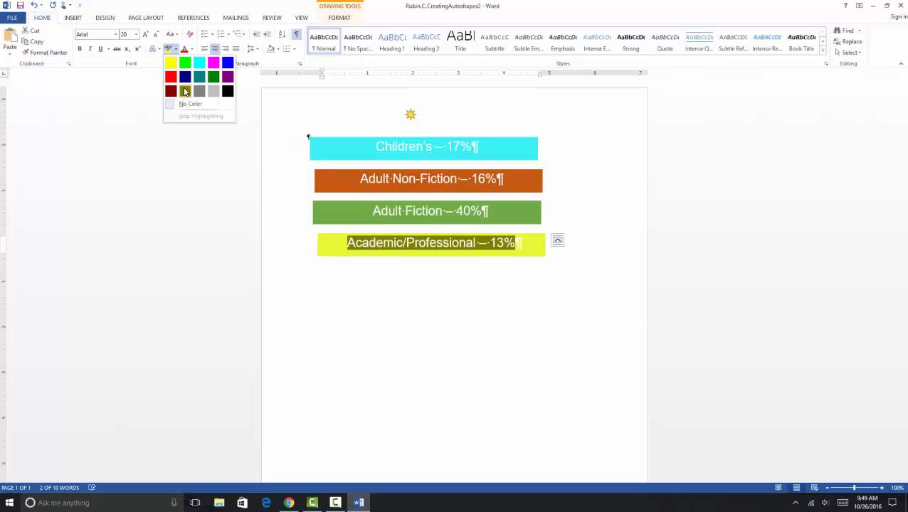
click(311, 257)
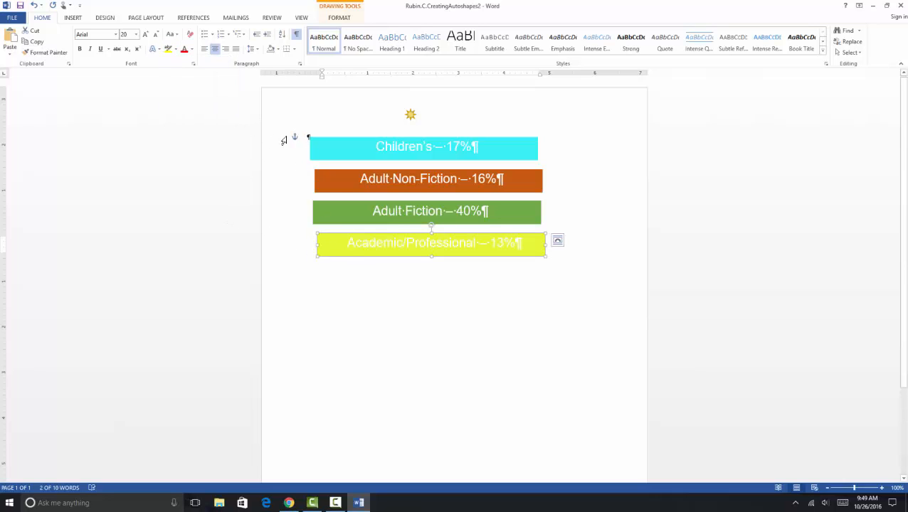
- Change the fill and outline of the "Academic/Professional" rectangle to purple
double_click(413, 235)
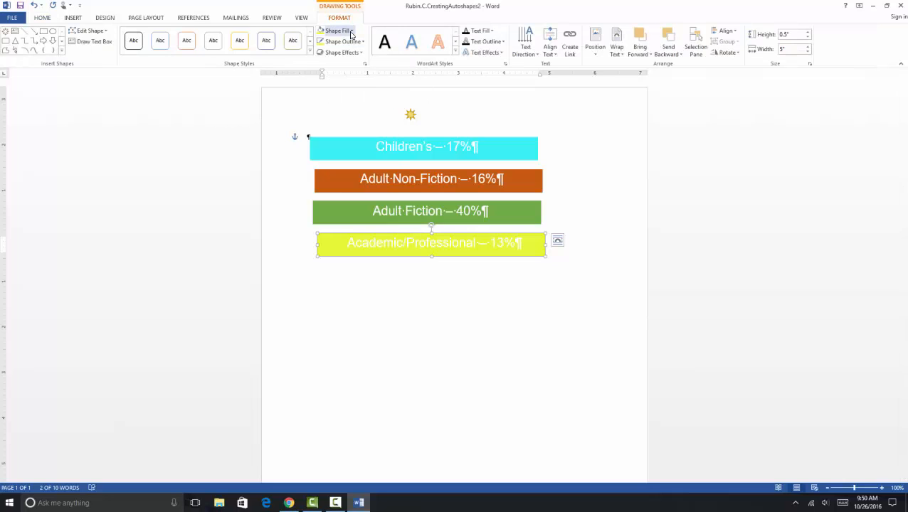
click(350, 32)
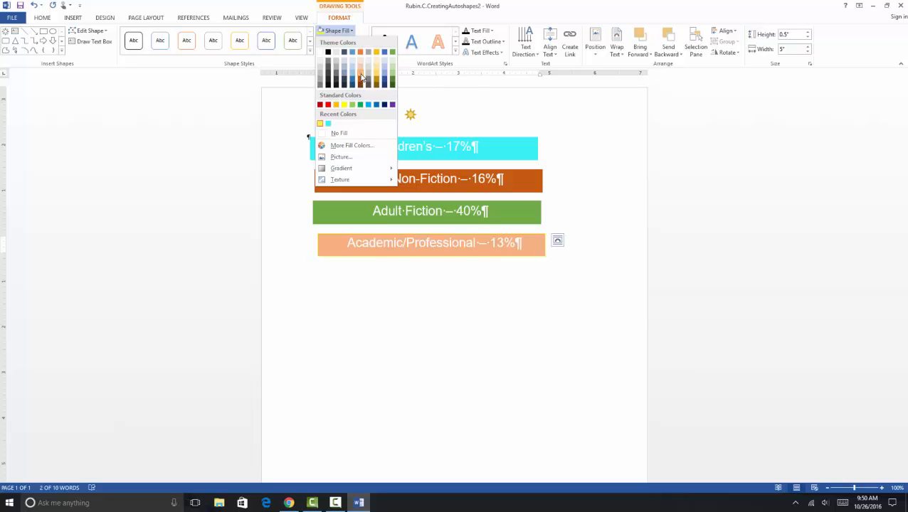
click(393, 105)
click(347, 43)
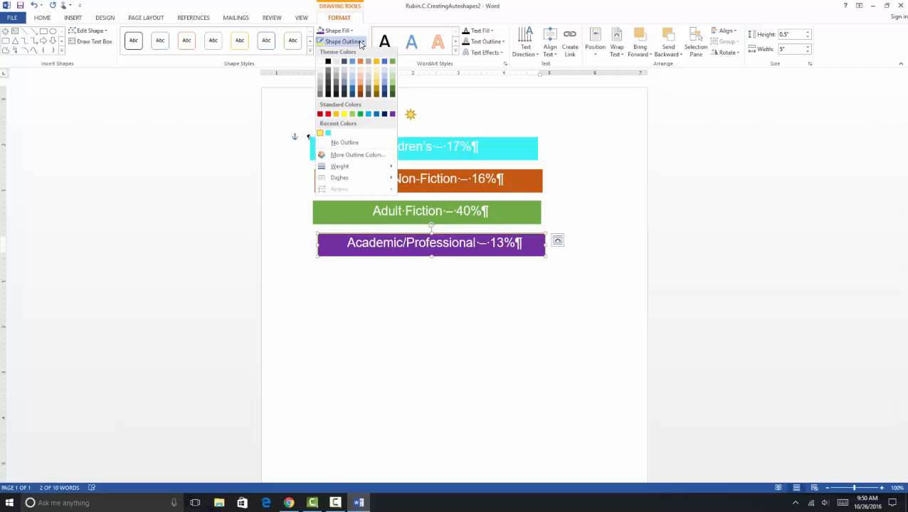
click(393, 117)
click(498, 292)
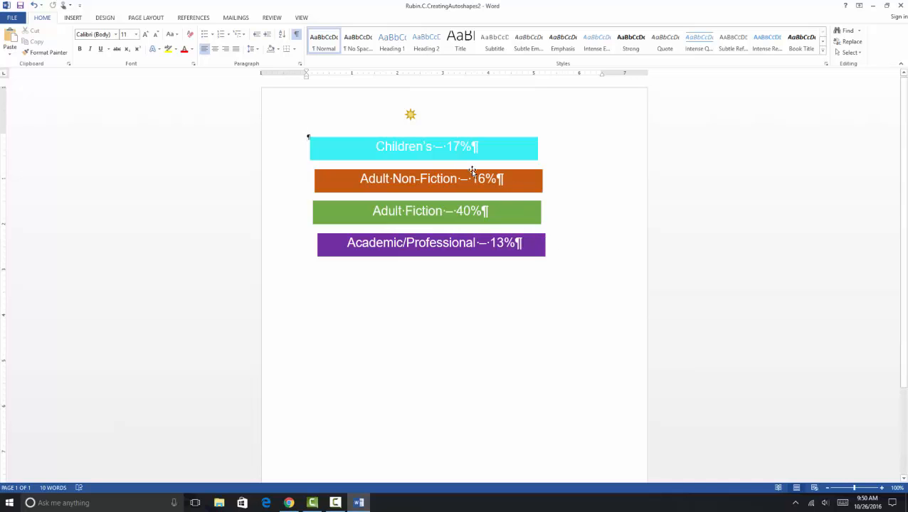
- Open the 3-D rotation options of the text effects for the turquoise "Children's" rectangle
click(442, 157)
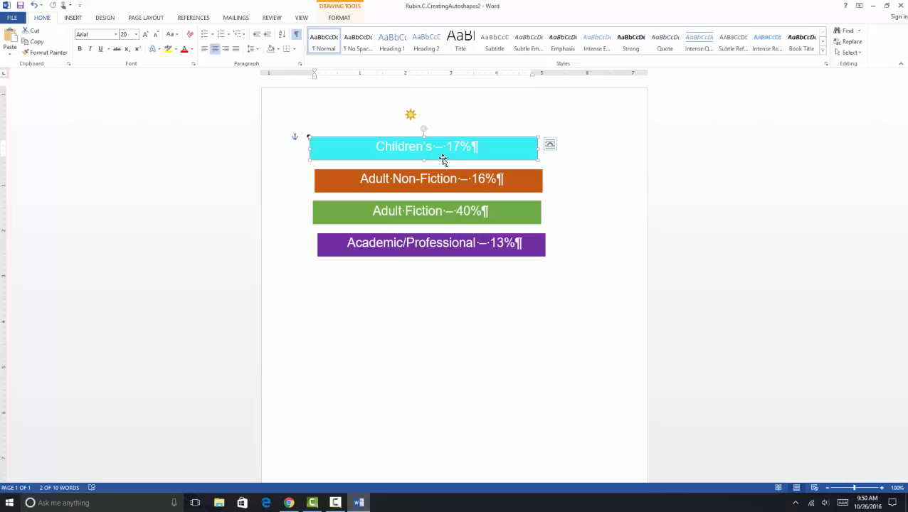
double_click(443, 160)
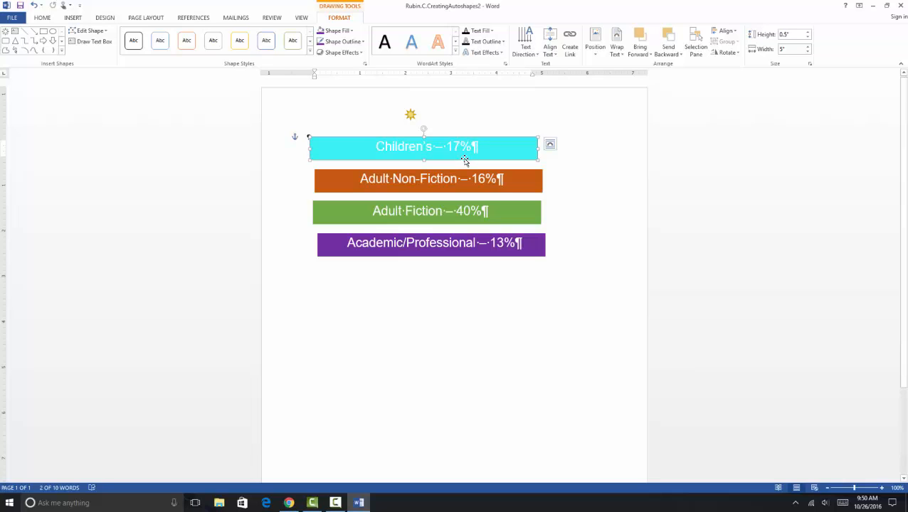
click(492, 54)
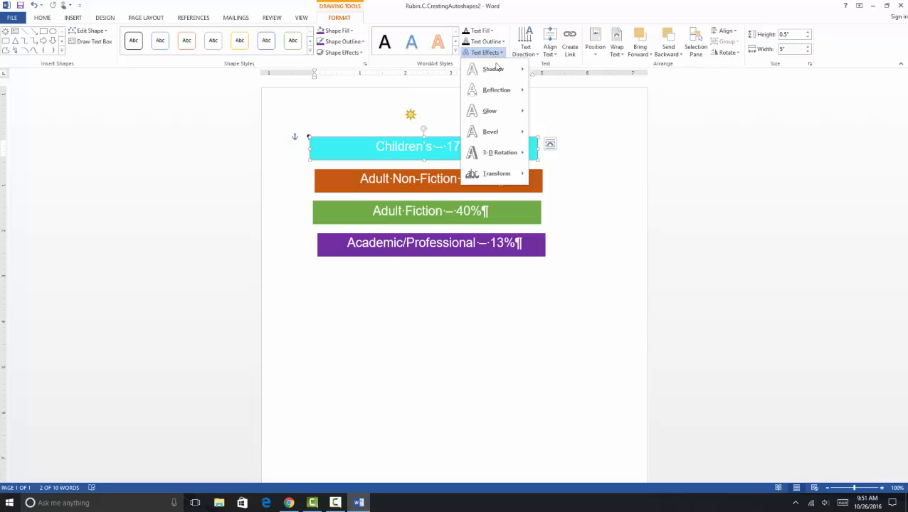
mouse_move(510, 156)
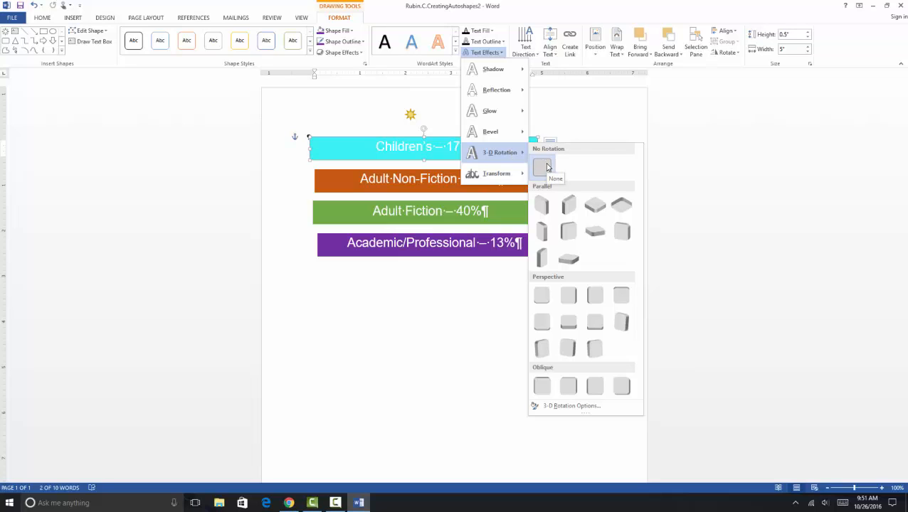
click(574, 407)
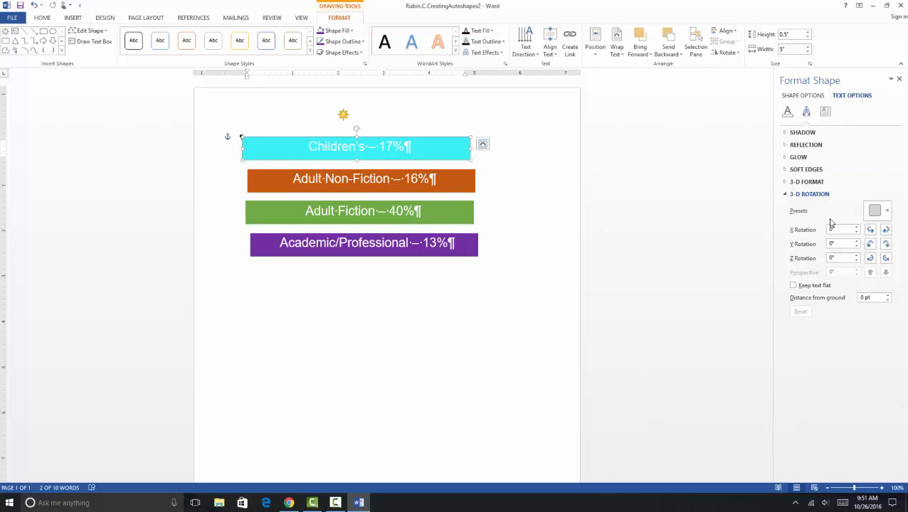
- Look through the Shadow and Soft Edges settings of the "Children's" text effects
click(787, 194)
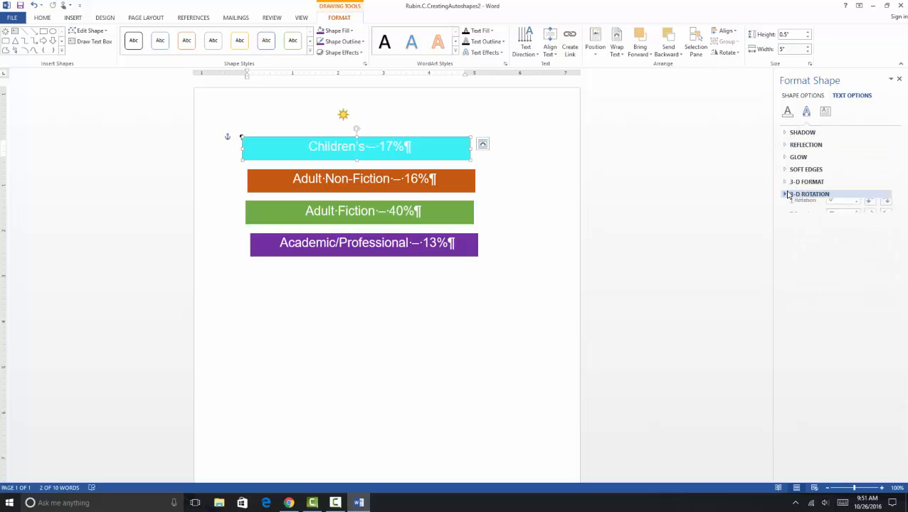
click(789, 134)
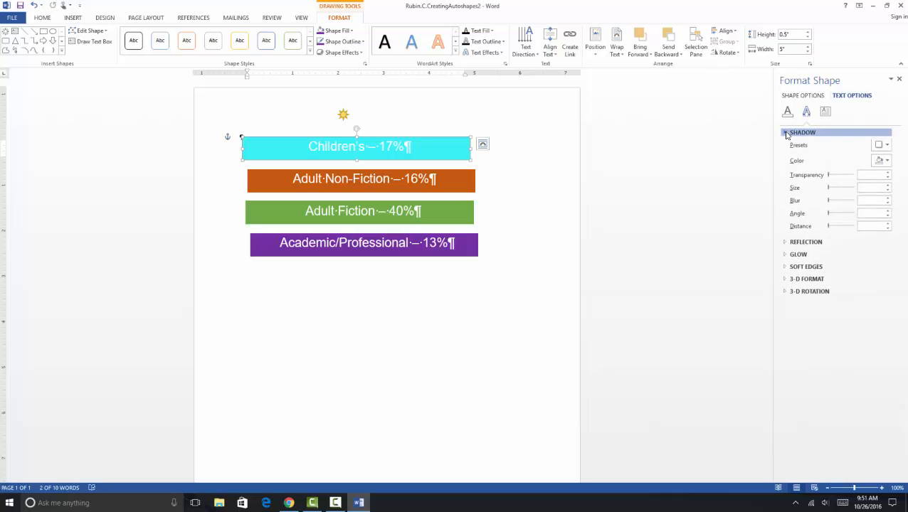
click(787, 134)
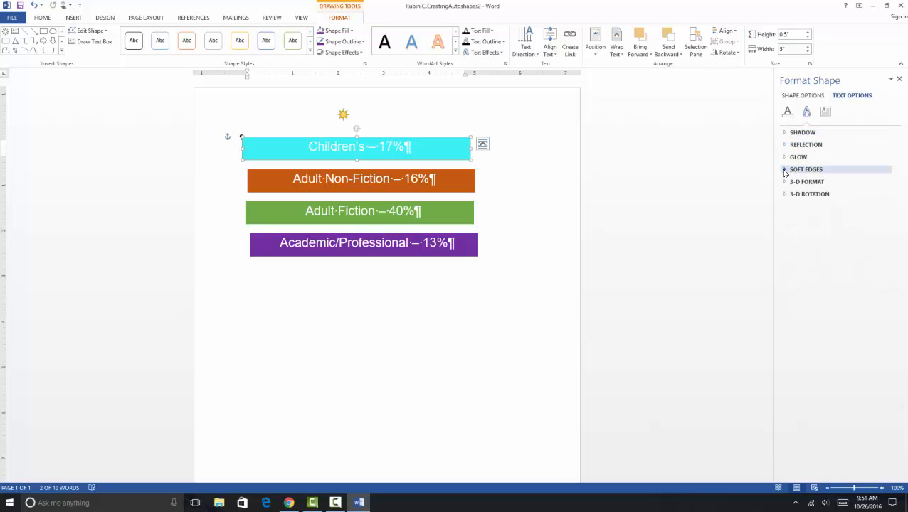
click(784, 170)
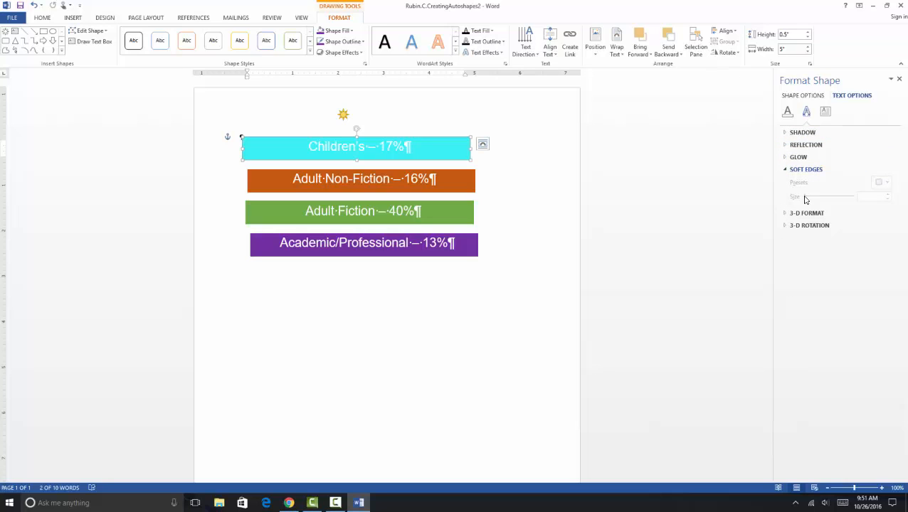
click(786, 169)
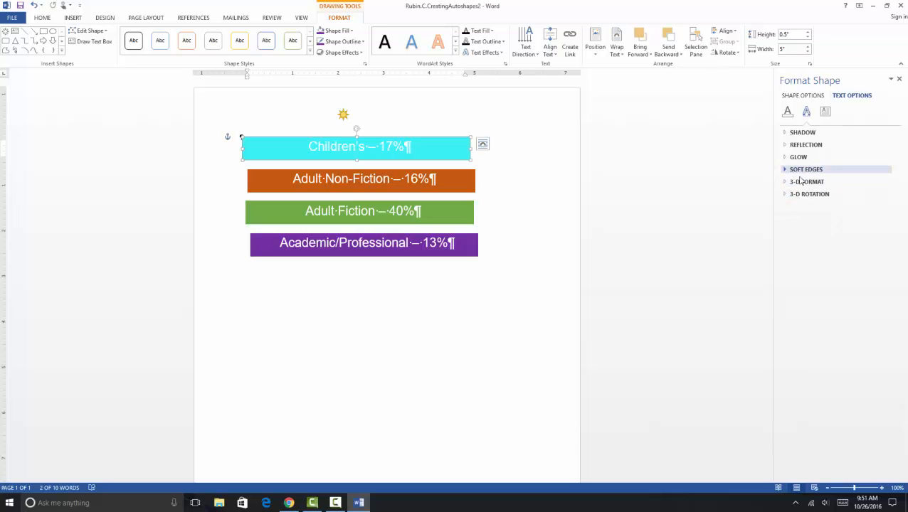
- Try top and bottom bevels 4.5 pt wide and 3 pt high on the "Children's" text, and undo them
click(787, 183)
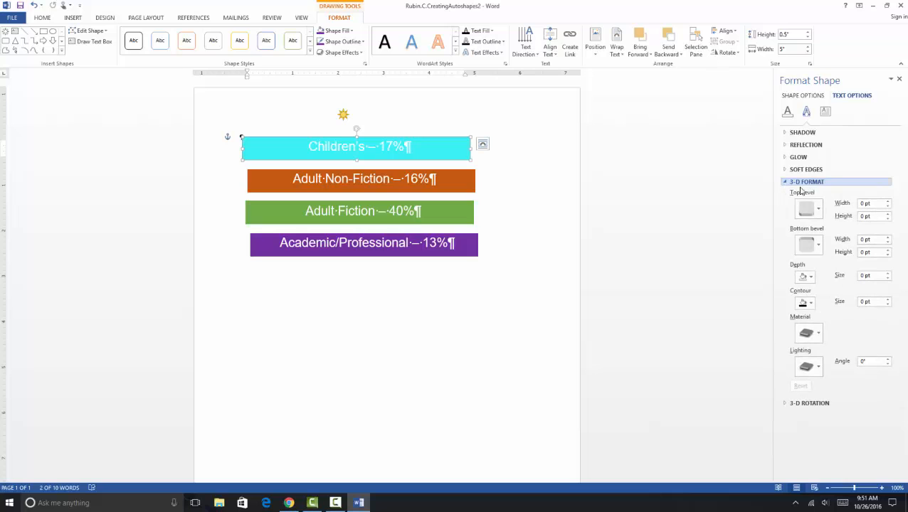
click(820, 210)
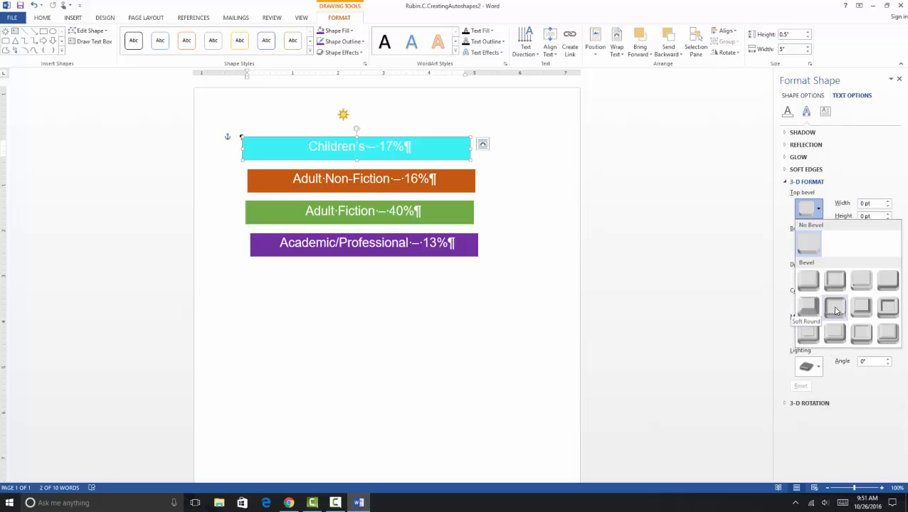
click(863, 336)
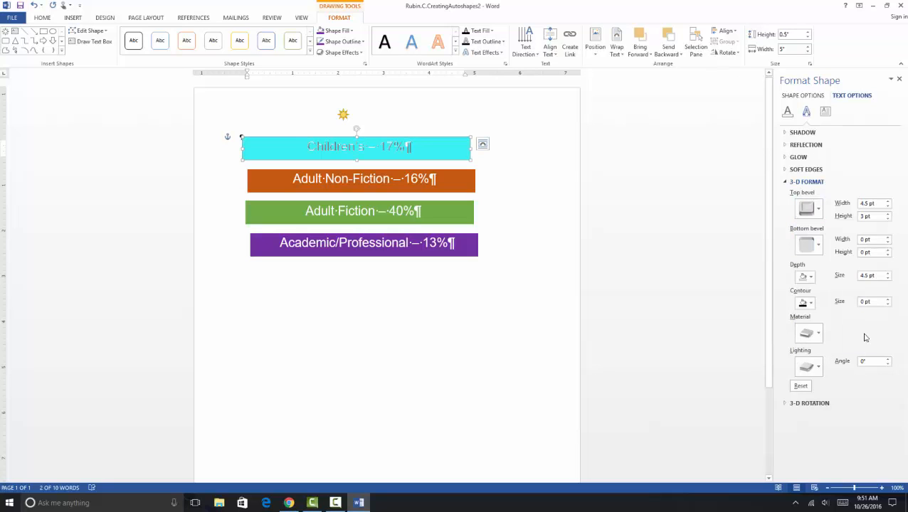
click(816, 245)
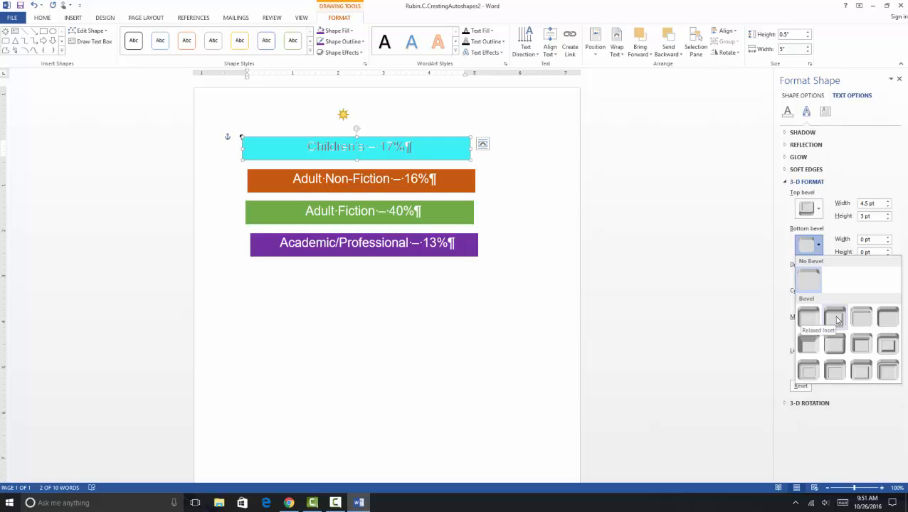
click(859, 369)
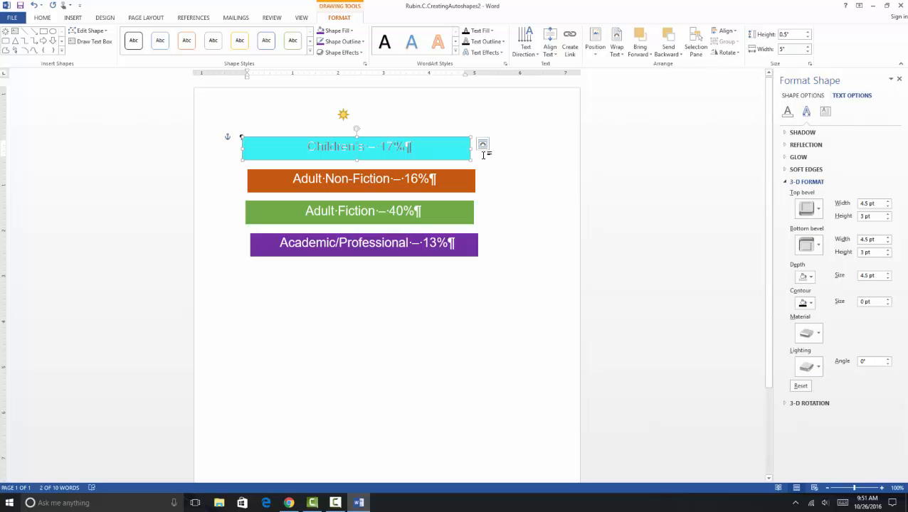
click(517, 192)
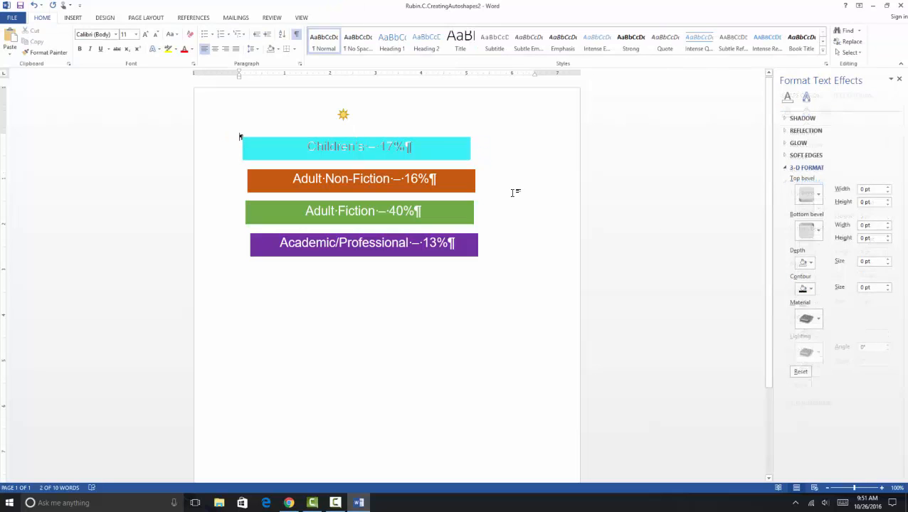
click(439, 152)
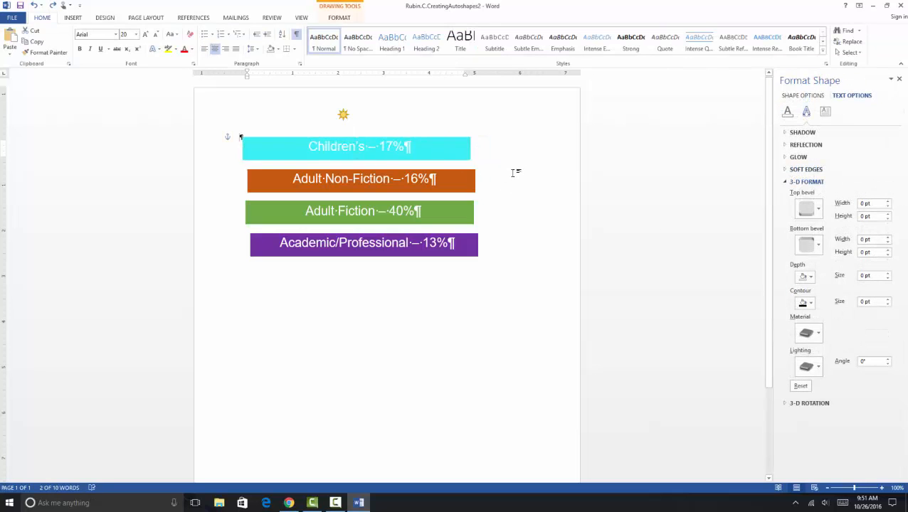
- Try the Soft Round top bevel on the "Children's" text and undo it
click(468, 139)
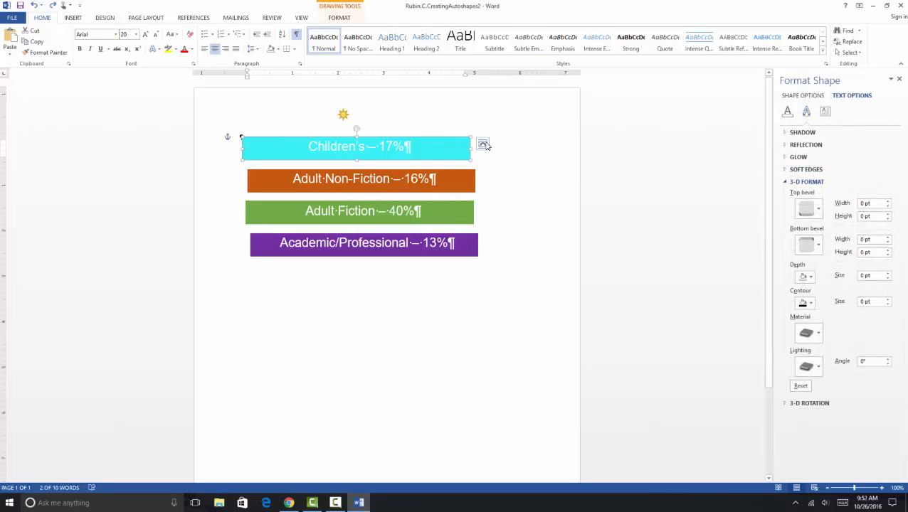
click(818, 212)
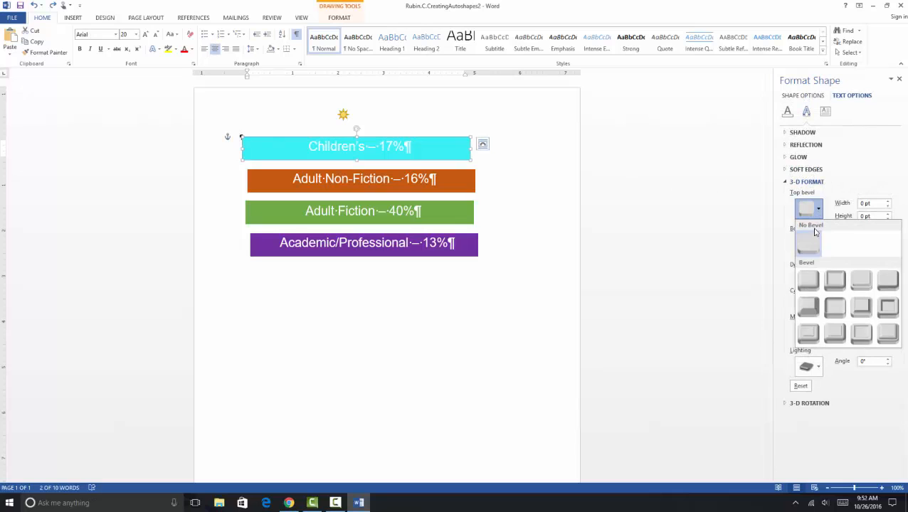
click(836, 314)
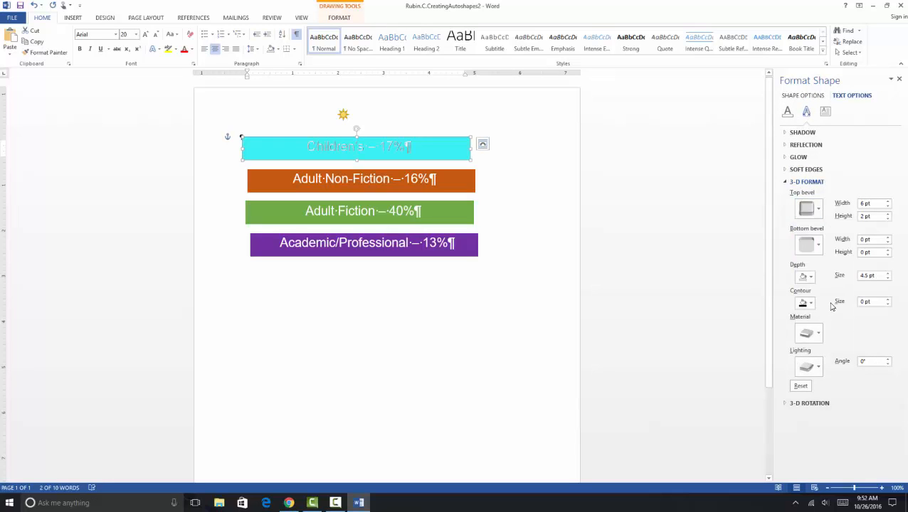
key(ctrl+z)
- Try Circle and 3 pt by 3 pt Angle top bevels on the "Children's" text, and undo them
click(816, 209)
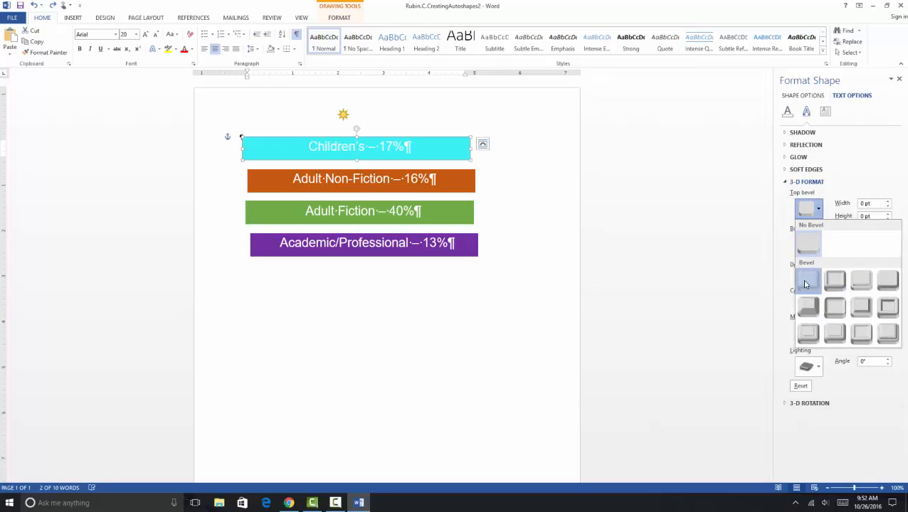
click(805, 282)
click(239, 136)
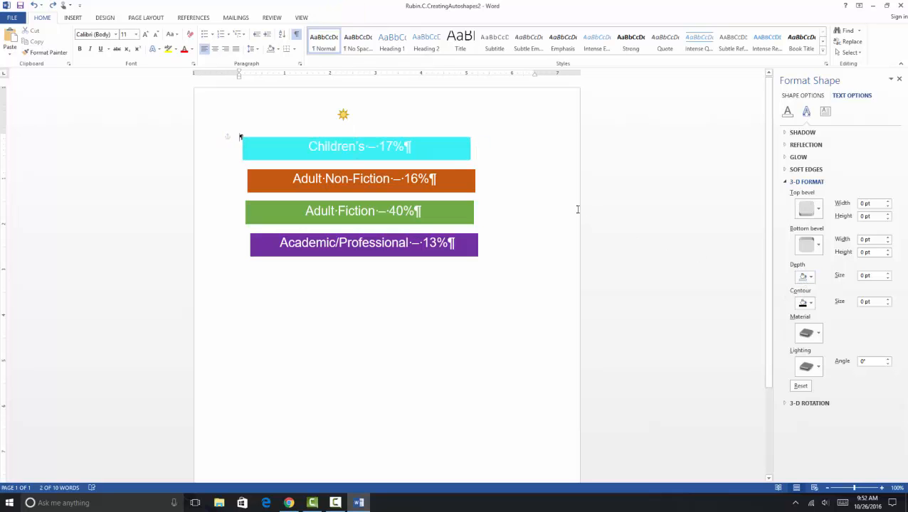
click(470, 140)
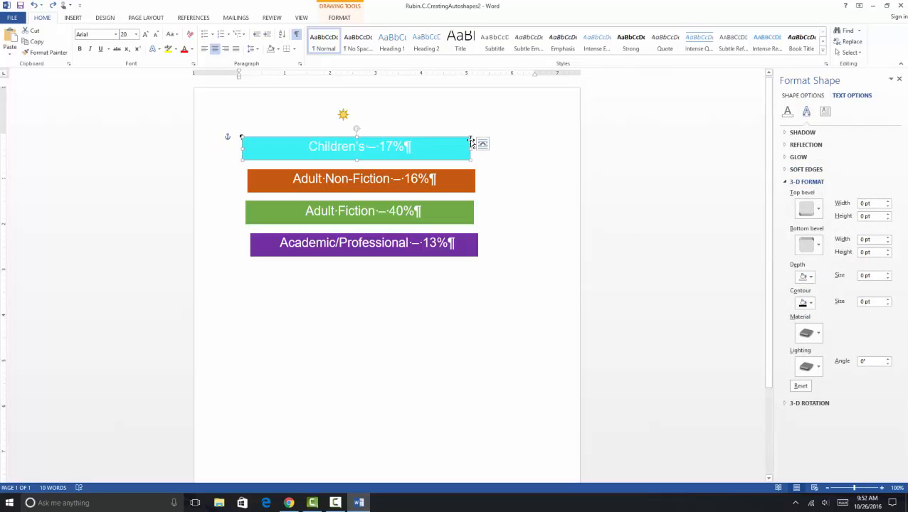
click(804, 215)
click(816, 310)
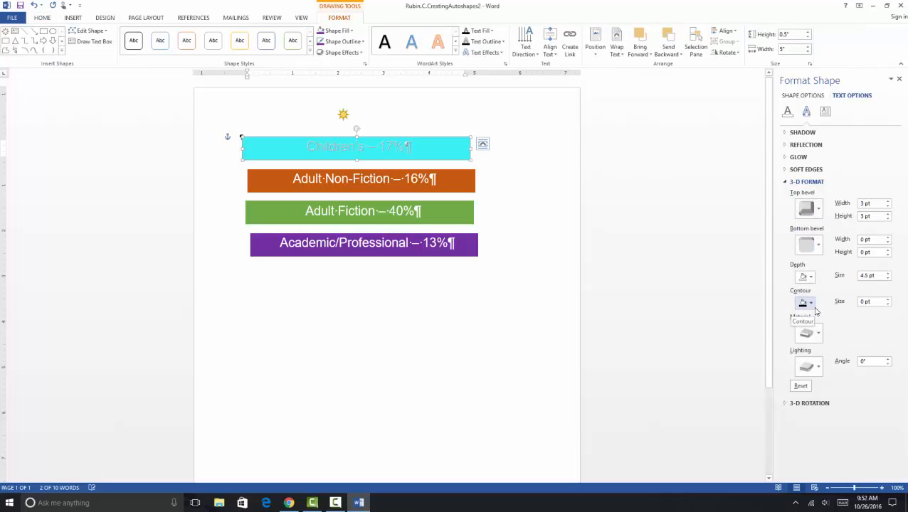
click(507, 231)
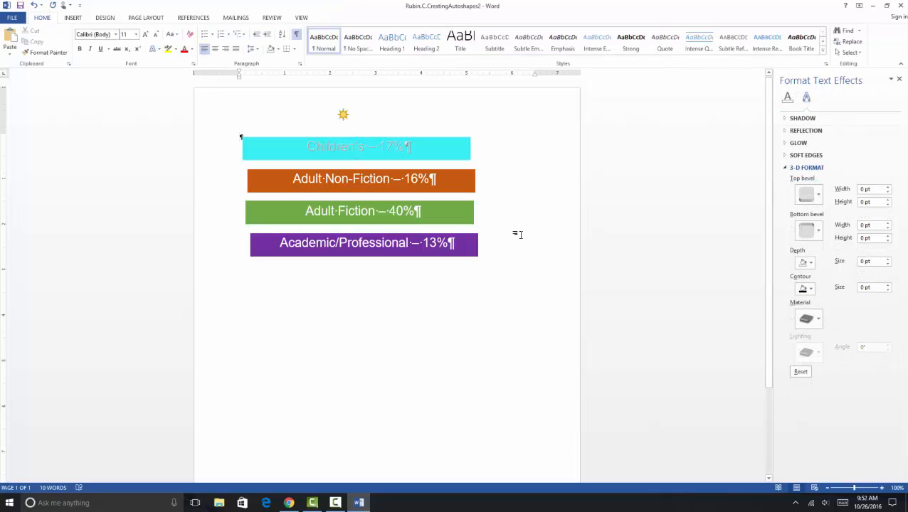
key(ctrl+z)
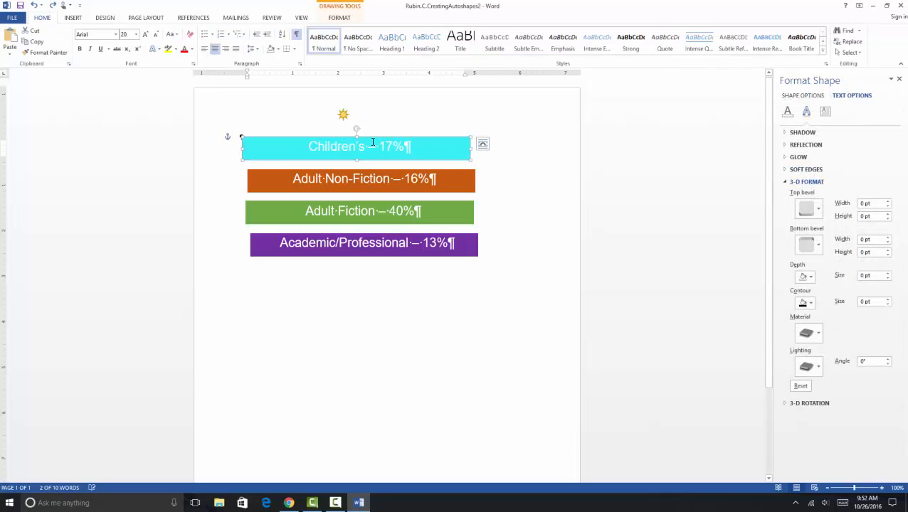
click(371, 148)
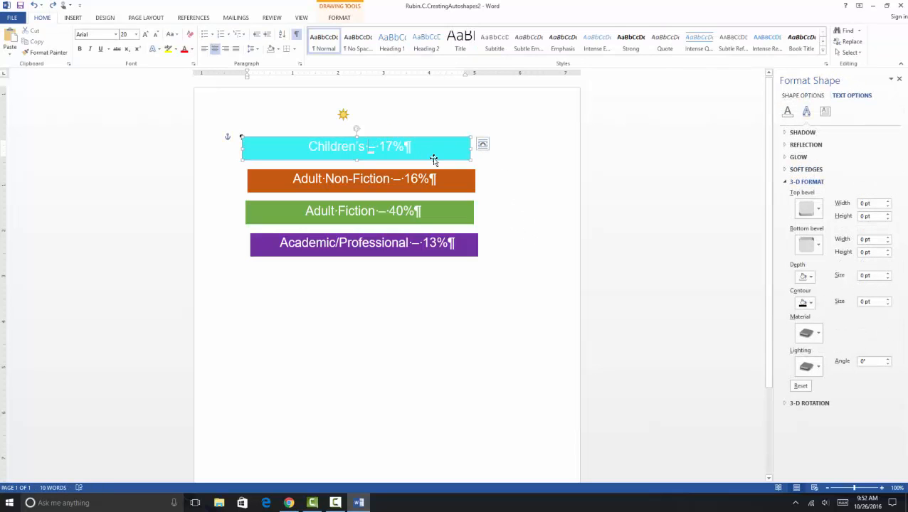
right_click(394, 152)
click(513, 224)
- Try a Relaxed Inset top bevel 3 pt wide and 3 pt high on the "Adult Non-Fiction" text, and undo it
click(473, 176)
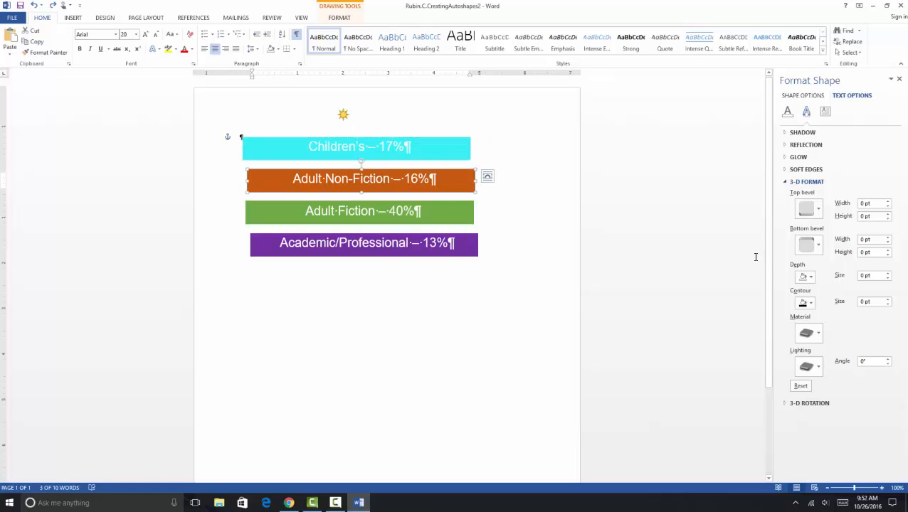
click(818, 210)
click(833, 285)
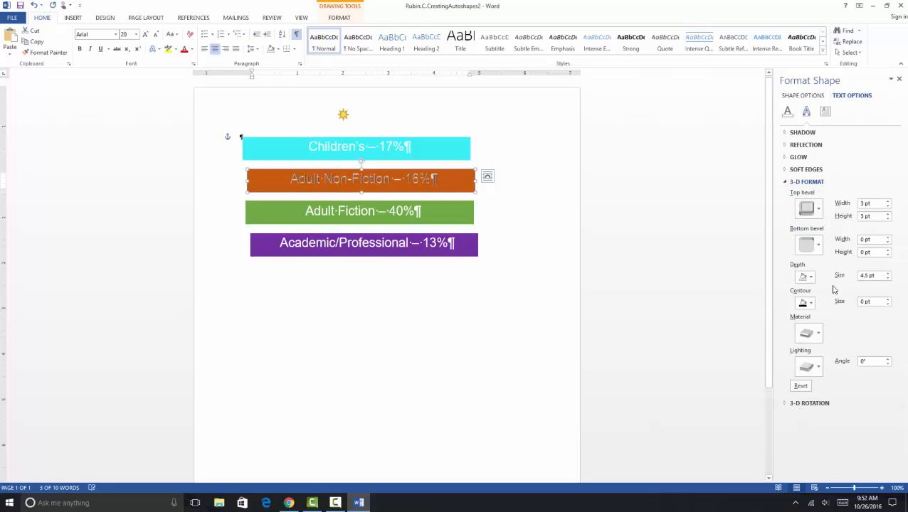
key(ctrl+z)
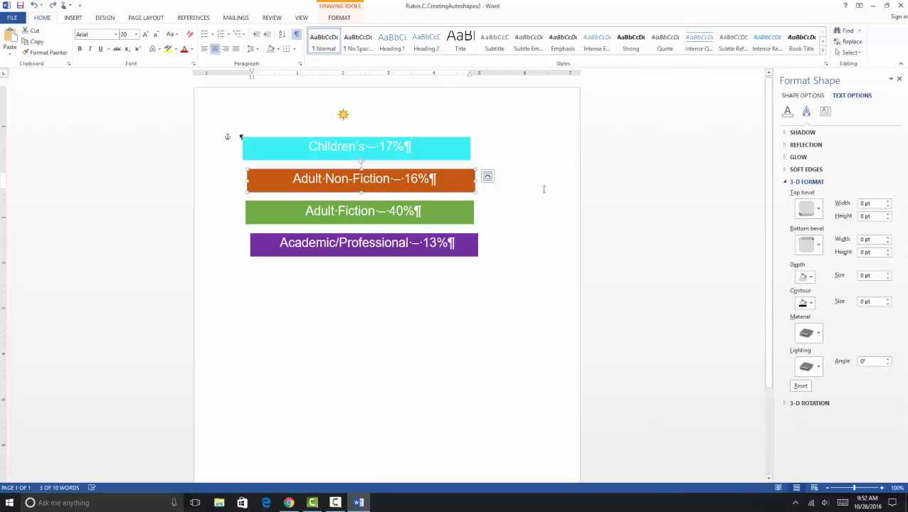
- Switch from text to shape effects and select the turquoise "Children's" rectangle
click(469, 173)
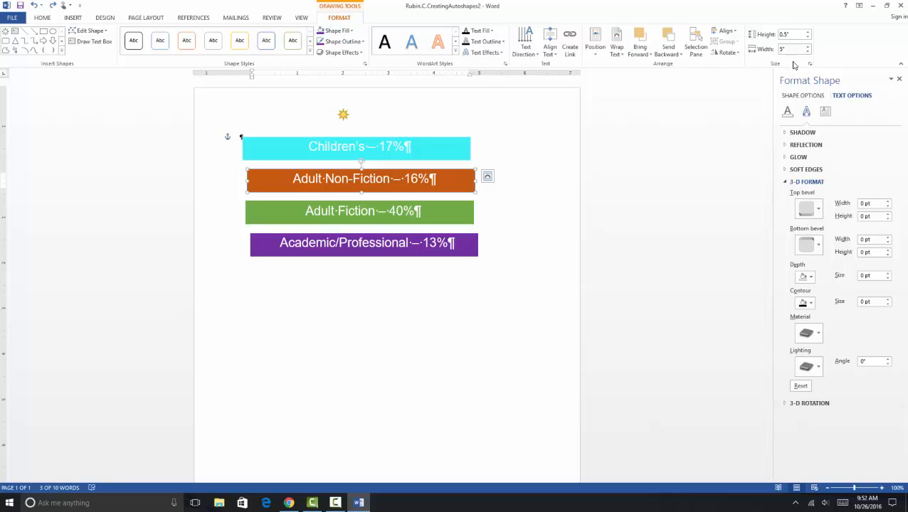
click(806, 96)
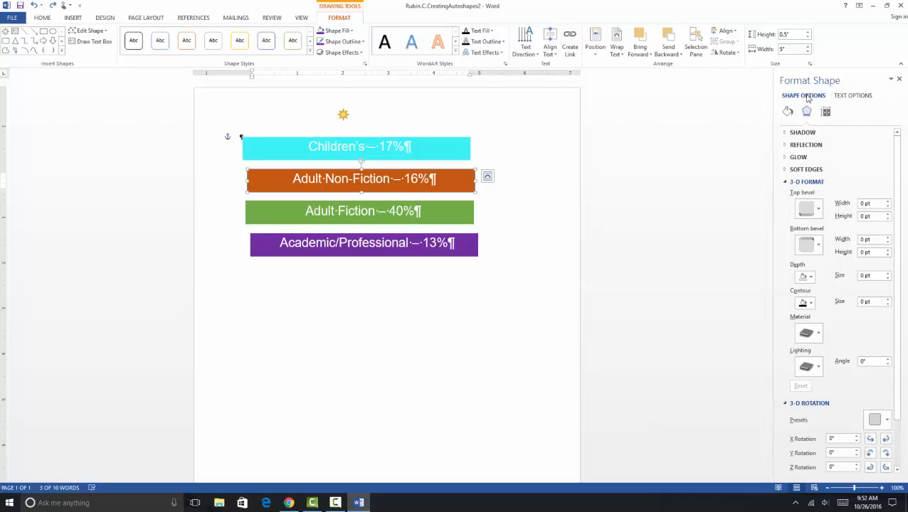
click(466, 140)
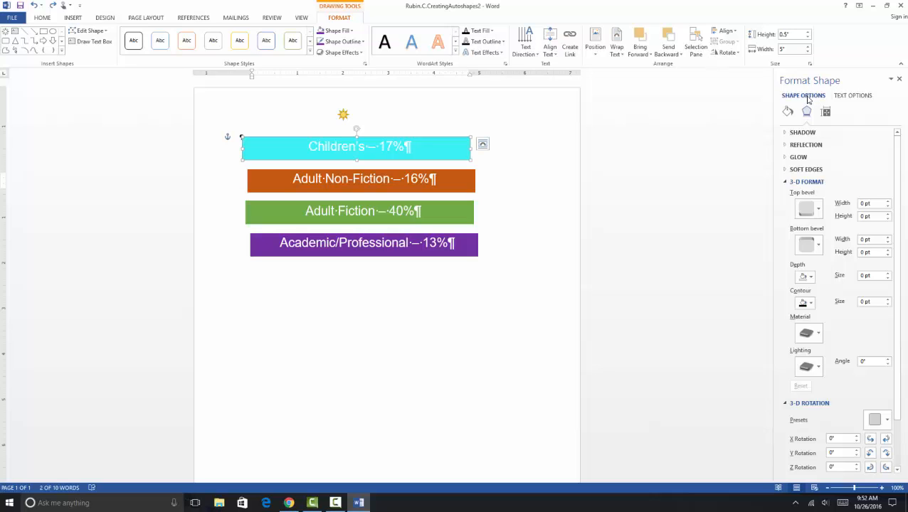
- Try the Riblet, Hard Edge and Cross top bevels on the "Children's" rectangle
click(810, 209)
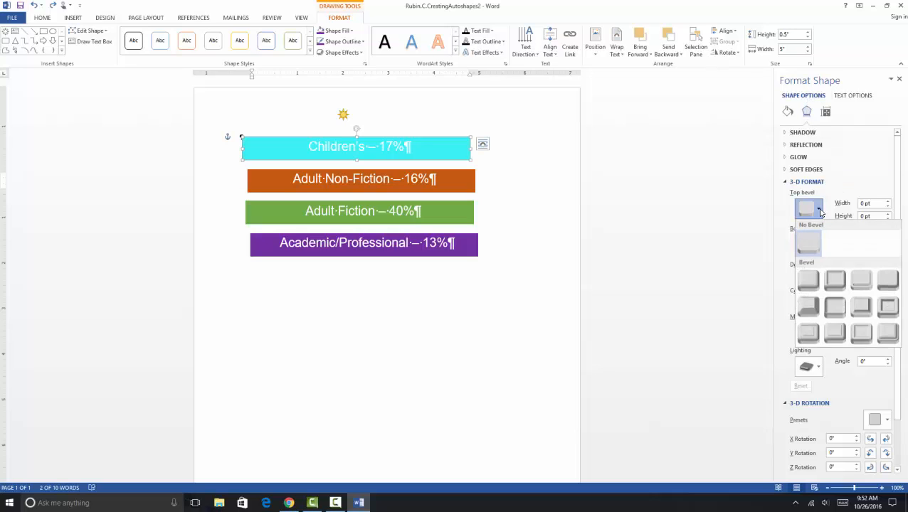
click(840, 333)
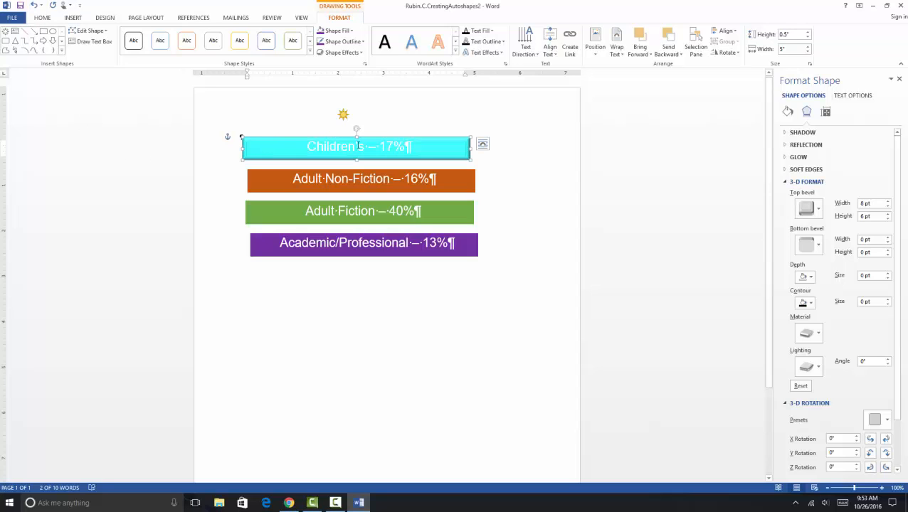
click(817, 208)
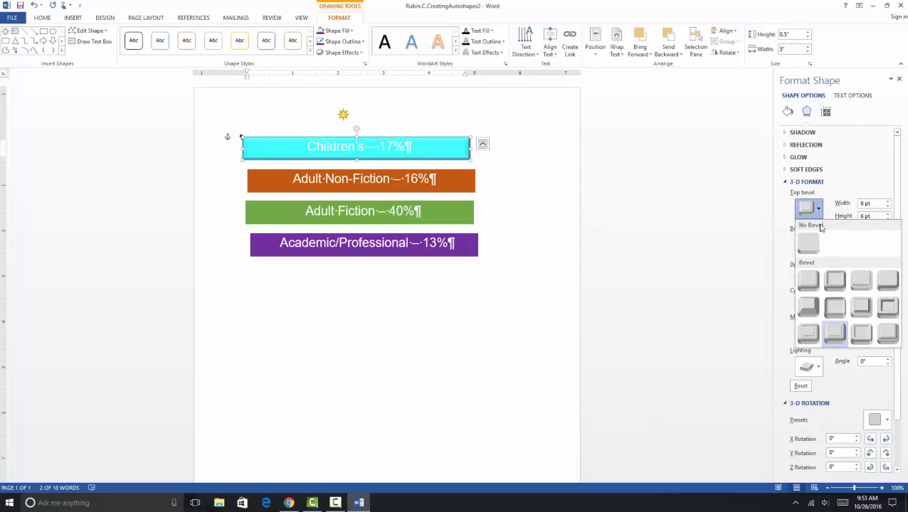
click(835, 308)
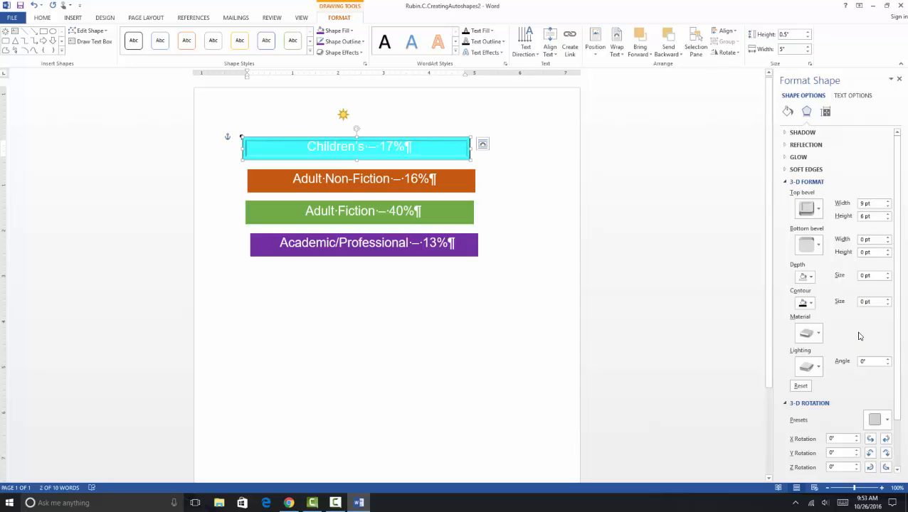
click(811, 209)
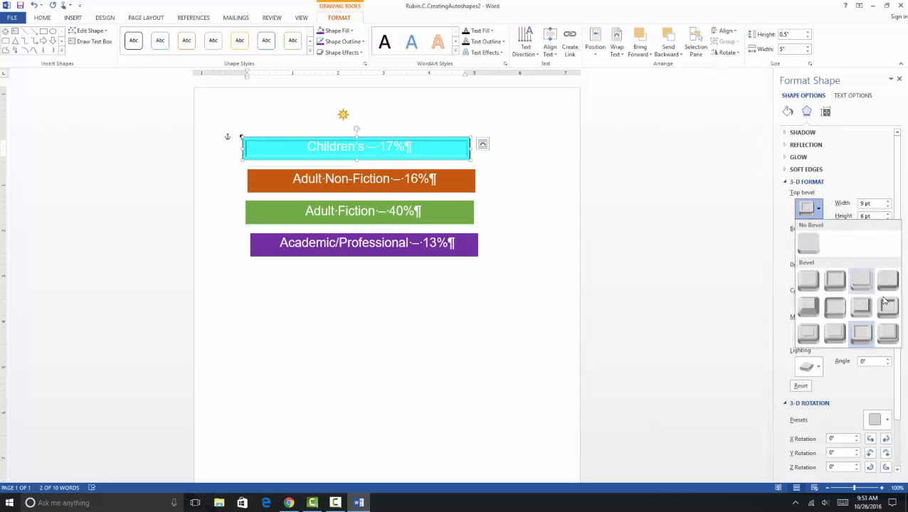
click(872, 282)
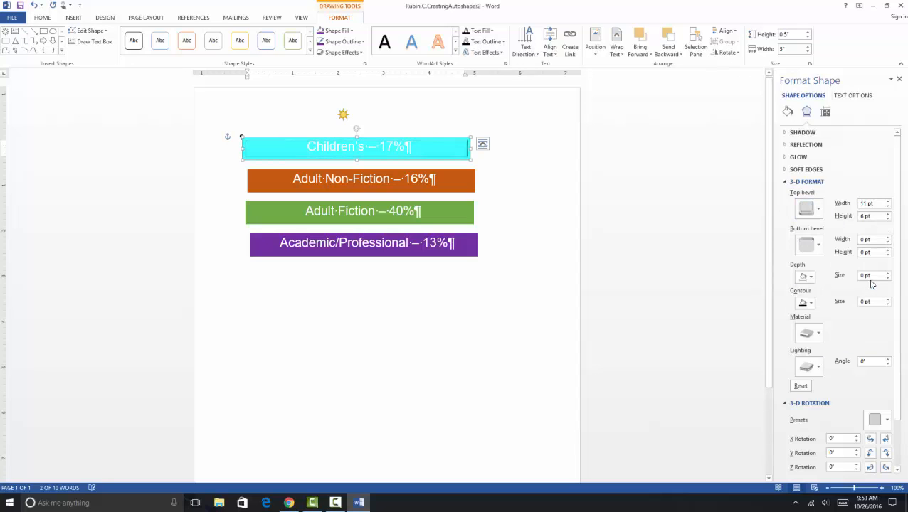
- Apply the Cool Slant bevel, 13 pt wide and 6 pt high, to the top and bottom of the "Children's" rectangle
click(810, 209)
click(882, 283)
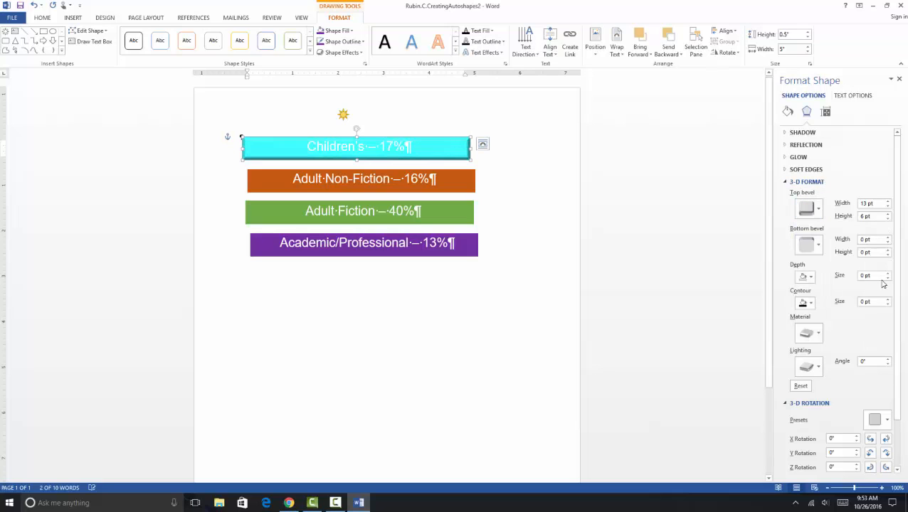
click(819, 245)
click(888, 318)
click(816, 213)
click(890, 281)
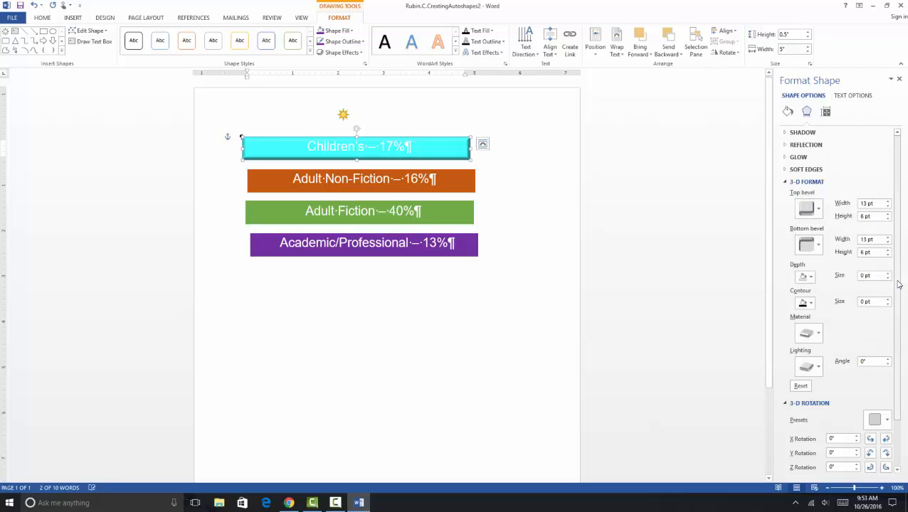
- Try a 6 pt by 6 pt Slope bottom bevel on the "Children's" rectangle and return it to Cool Slant
click(818, 245)
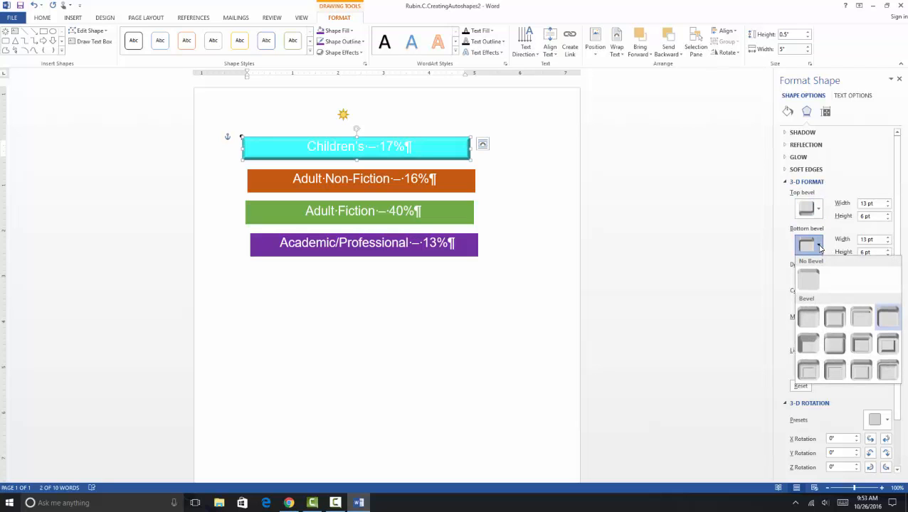
click(889, 345)
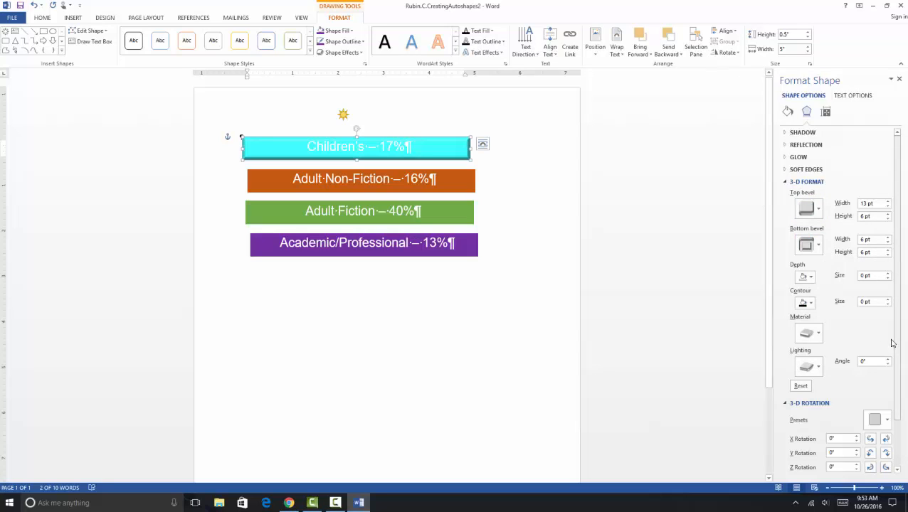
click(819, 249)
click(883, 319)
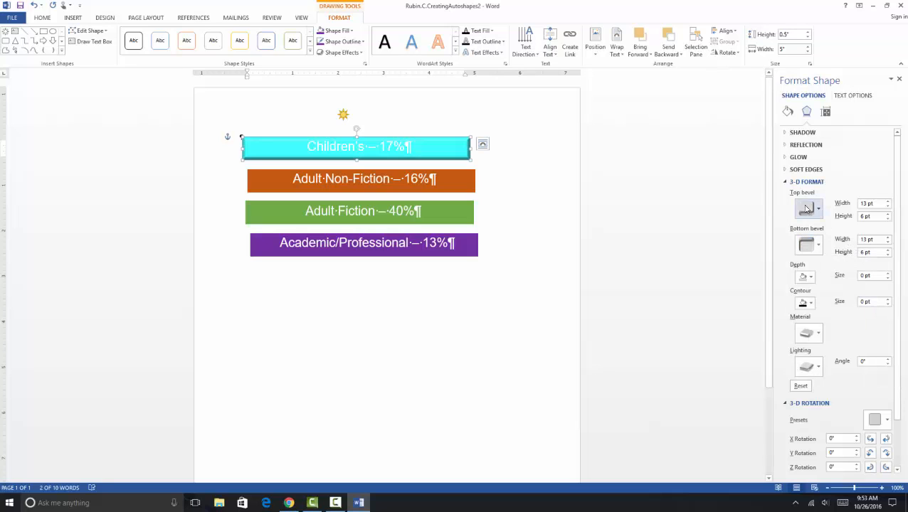
- Set the top bevel height of the "Children's" rectangle to 5 pt after trying much larger heights, and deselect the shape
click(873, 203)
double_click(864, 217)
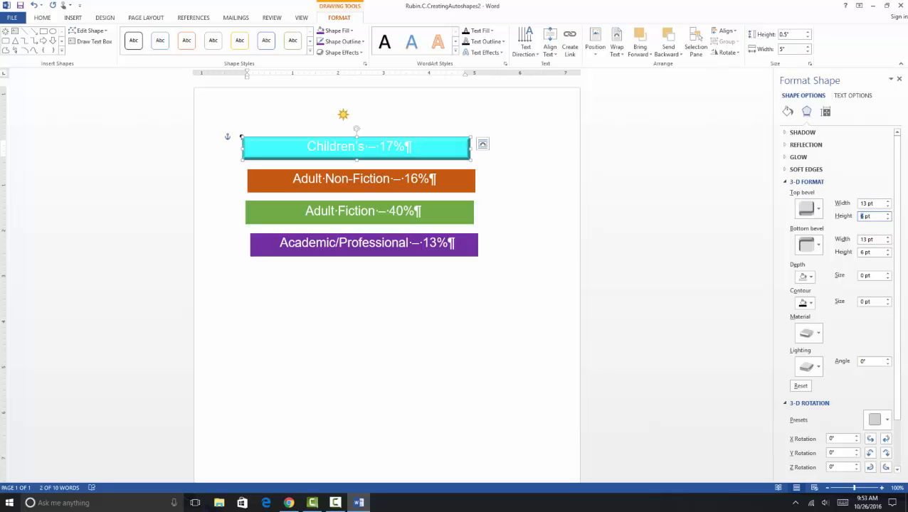
text(100)
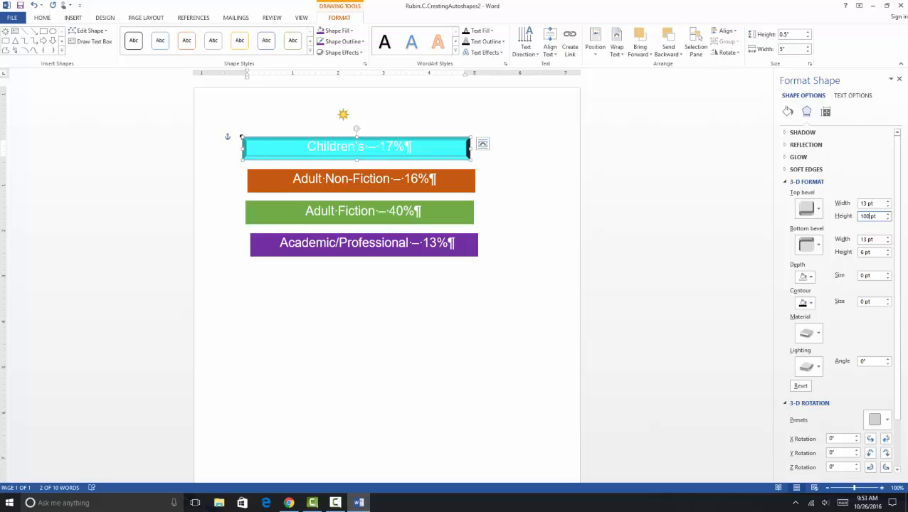
key(BackSpace)
key(BackSpace)
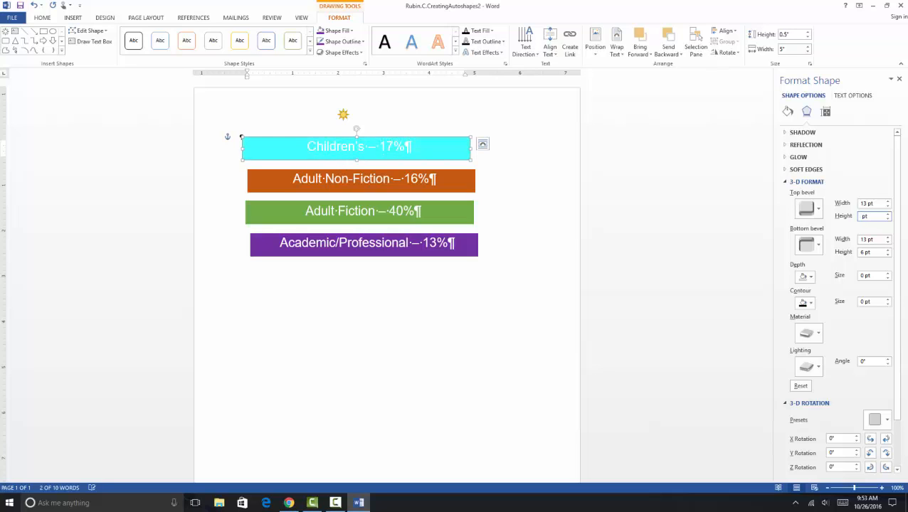
text(50)
key(BackSpace)
key(BackSpace)
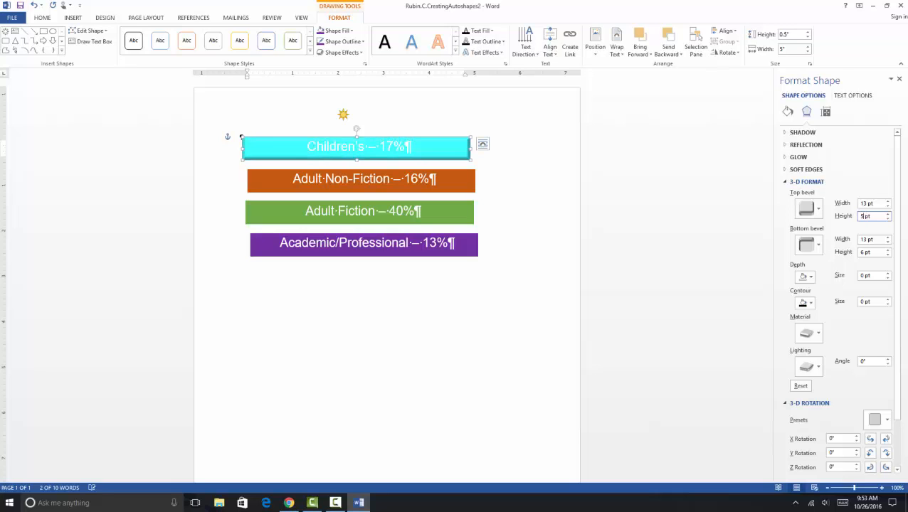
click(538, 162)
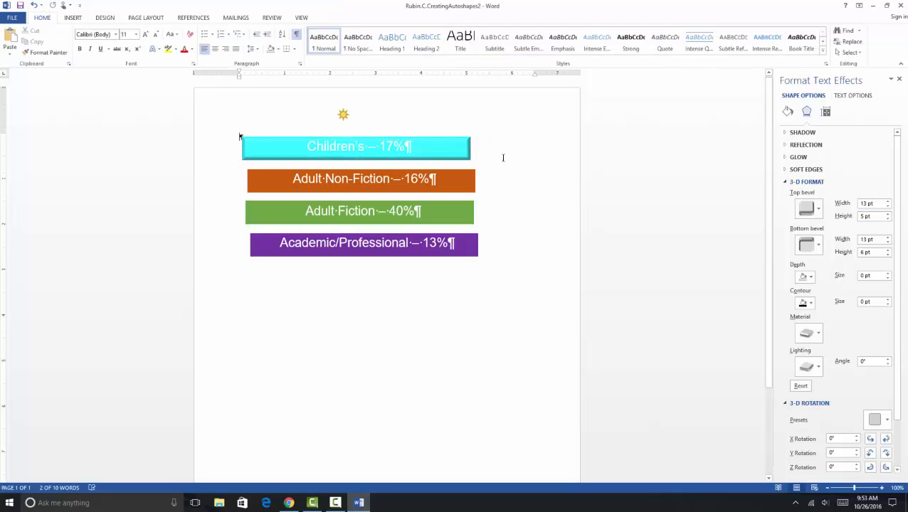
- Select the orange "Adult Non-Fiction" rectangle and open its shape formatting options instead of the text options
click(447, 148)
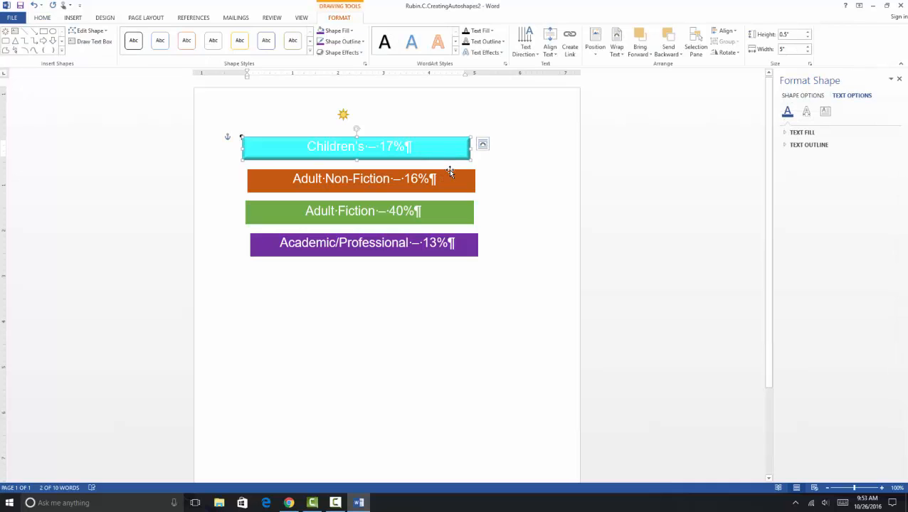
click(449, 171)
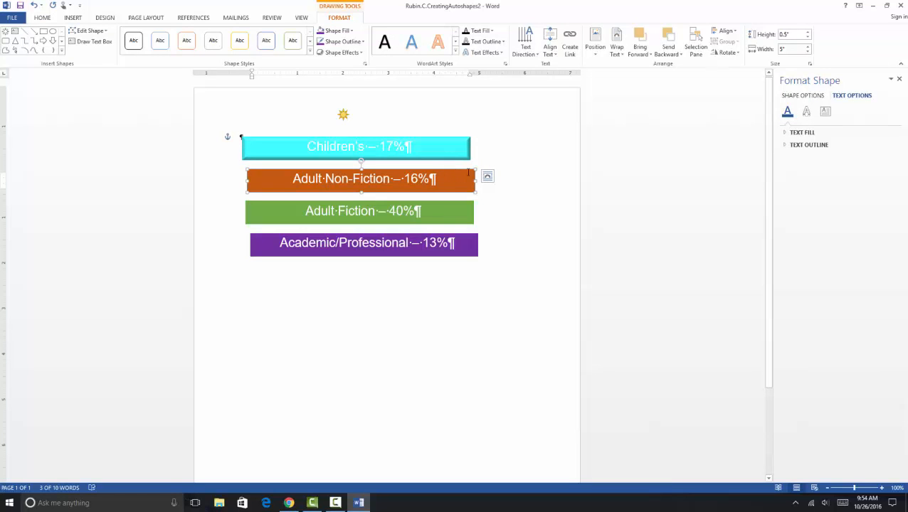
click(812, 98)
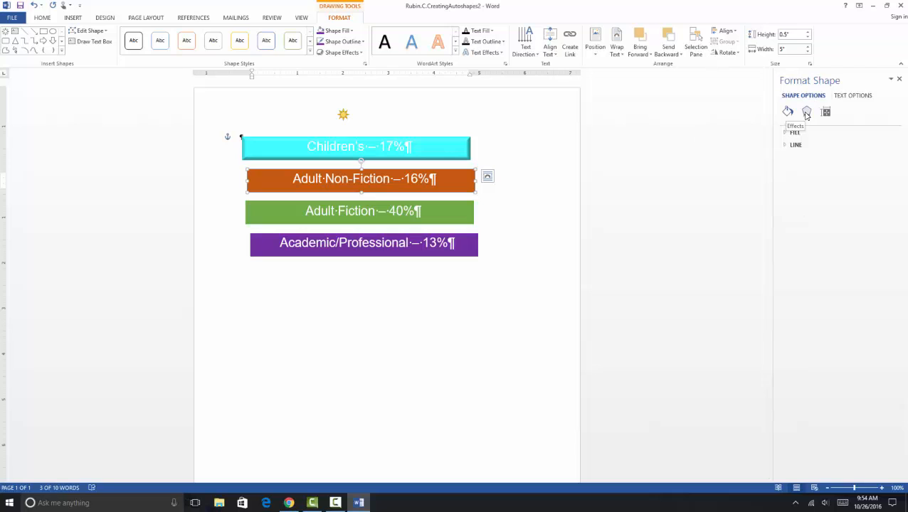
click(852, 96)
click(803, 96)
click(549, 255)
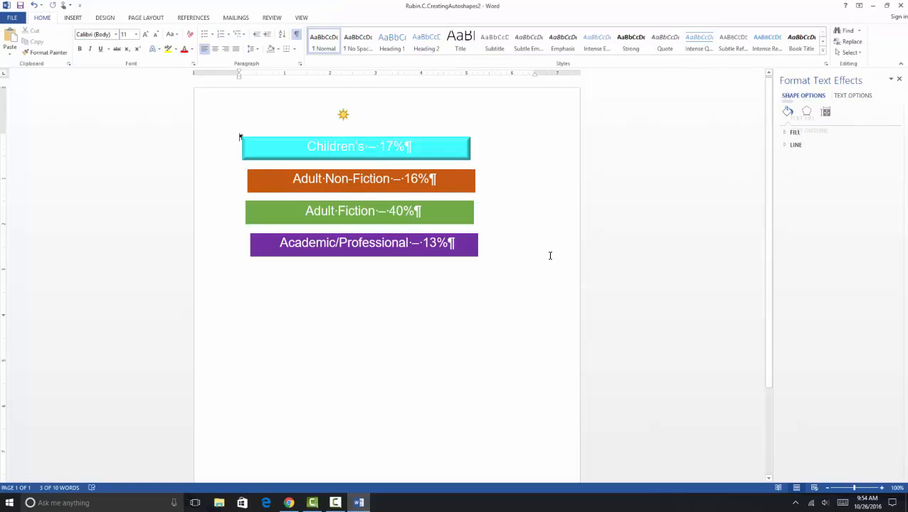
click(475, 169)
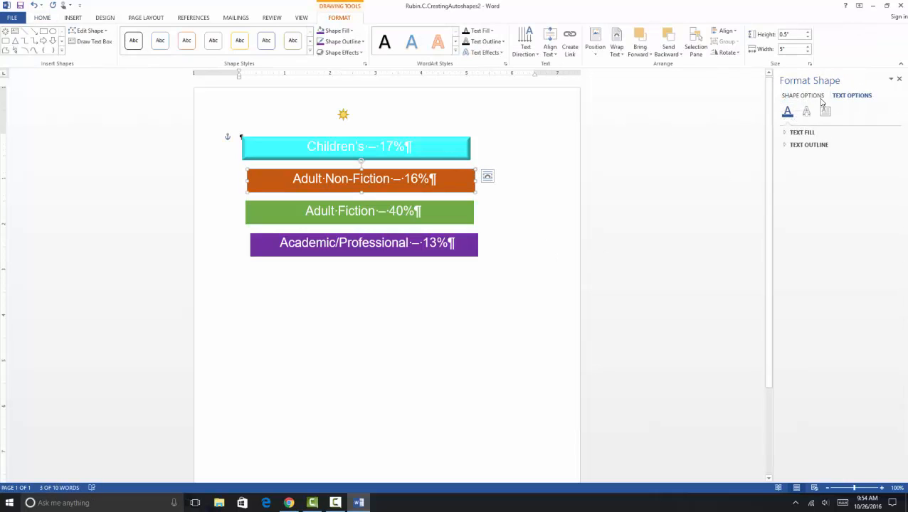
click(823, 98)
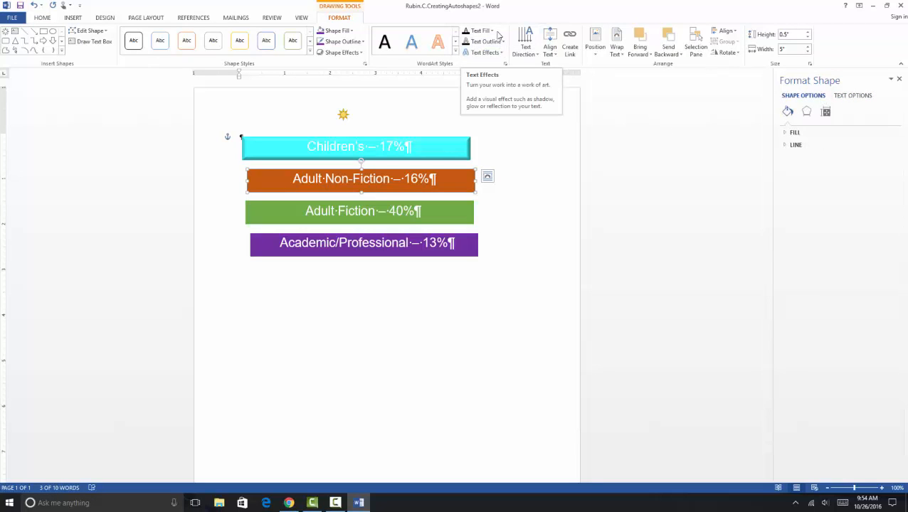
- Apply the Cool Slant bevel, 13 pt wide and 6 pt high, to the top and bottom of the orange "Adult Non-Fiction" rectangle
click(502, 54)
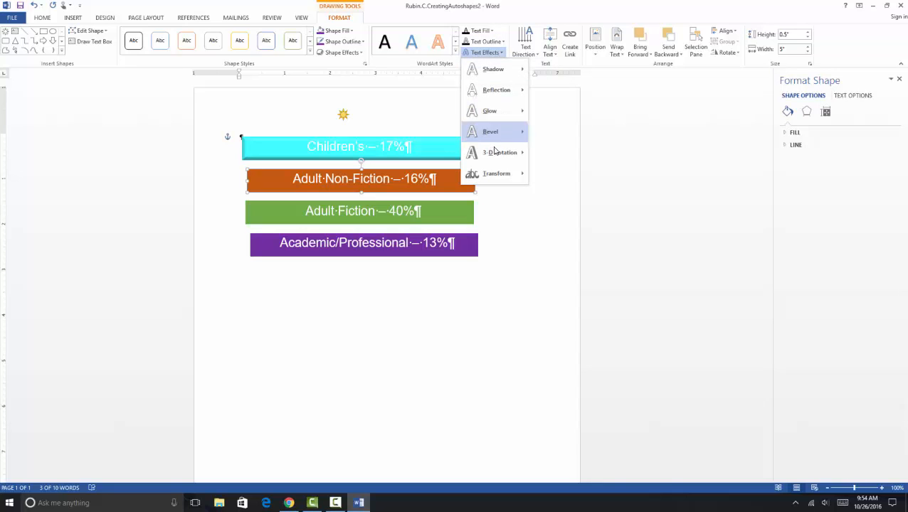
mouse_move(502, 154)
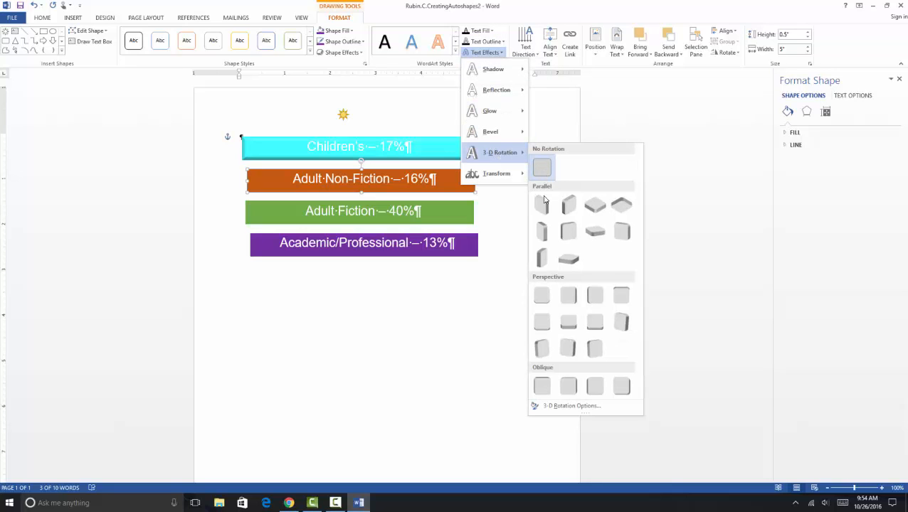
click(584, 409)
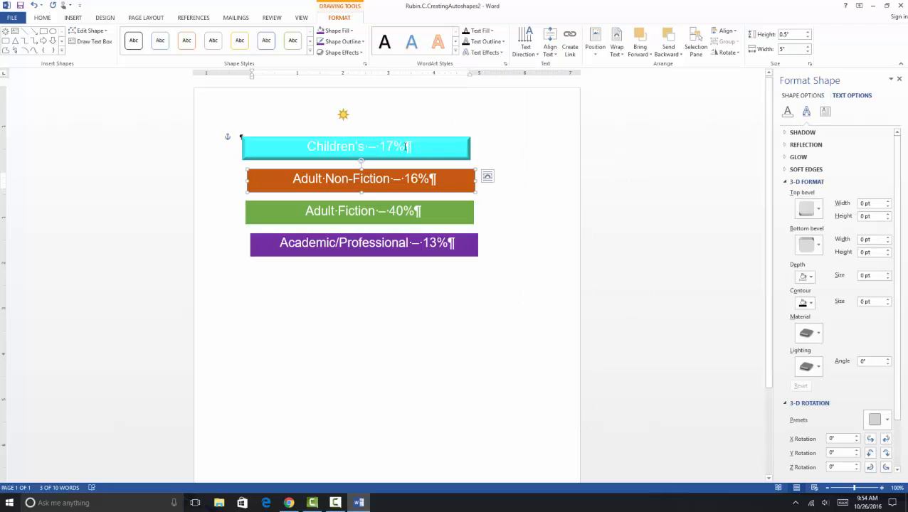
click(815, 211)
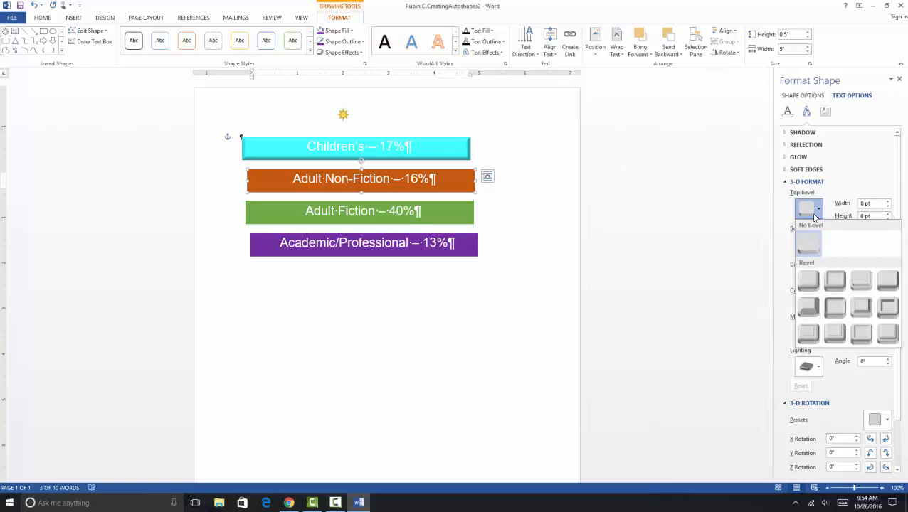
click(797, 96)
click(819, 207)
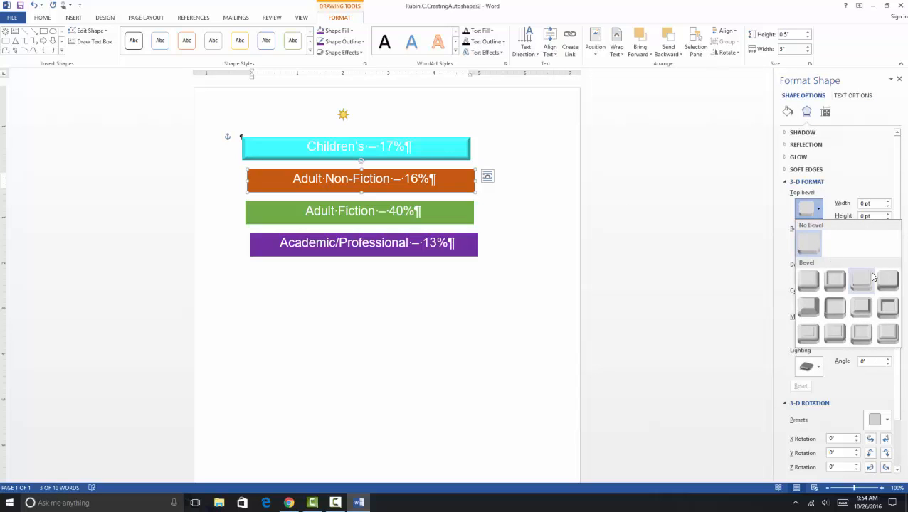
click(898, 288)
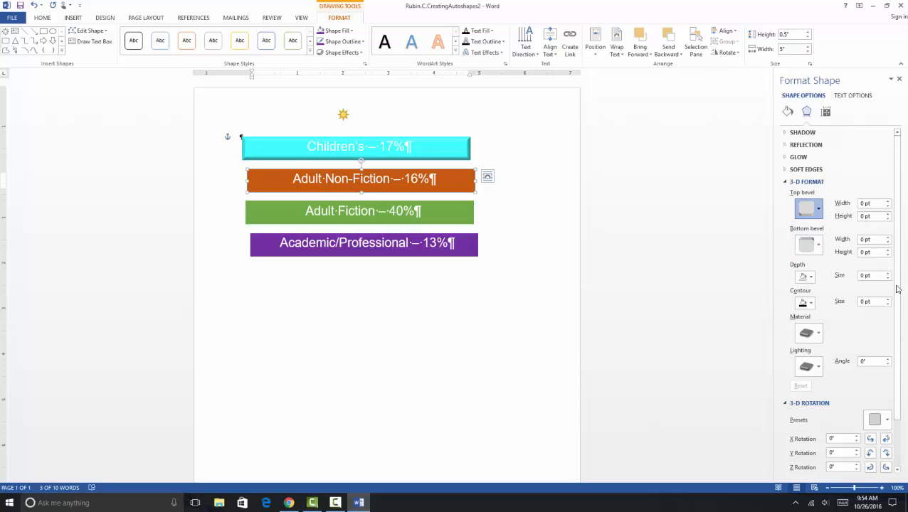
click(819, 246)
click(882, 314)
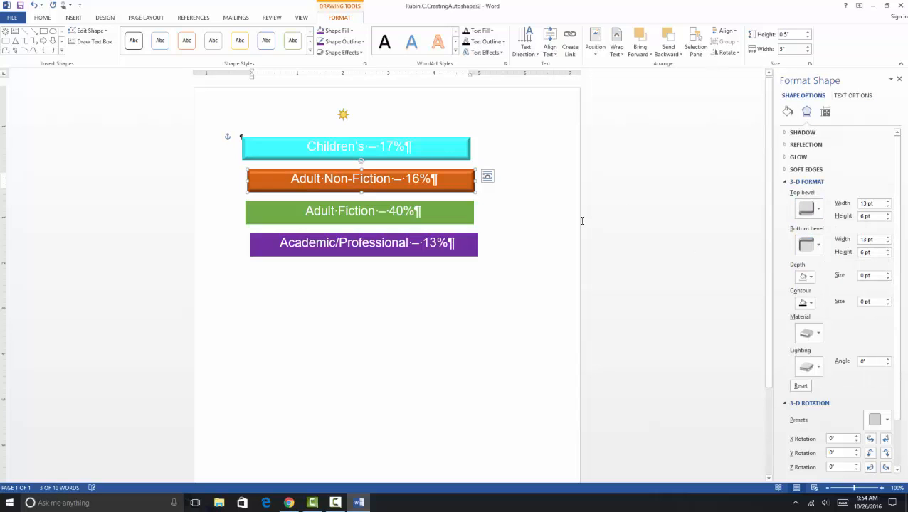
- Give the green "Adult Fiction" rectangle Cool Slant top and bottom bevels, each 13 pt wide and 6 pt high
click(471, 202)
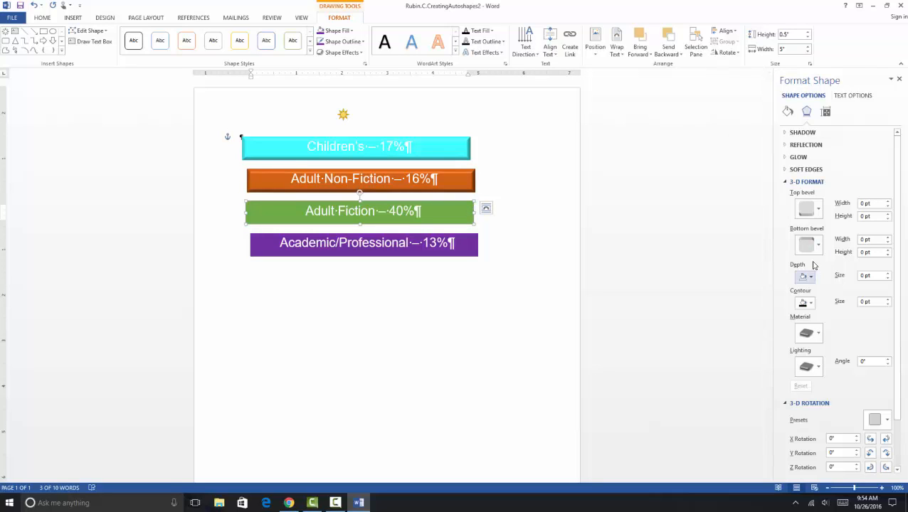
click(817, 211)
click(889, 283)
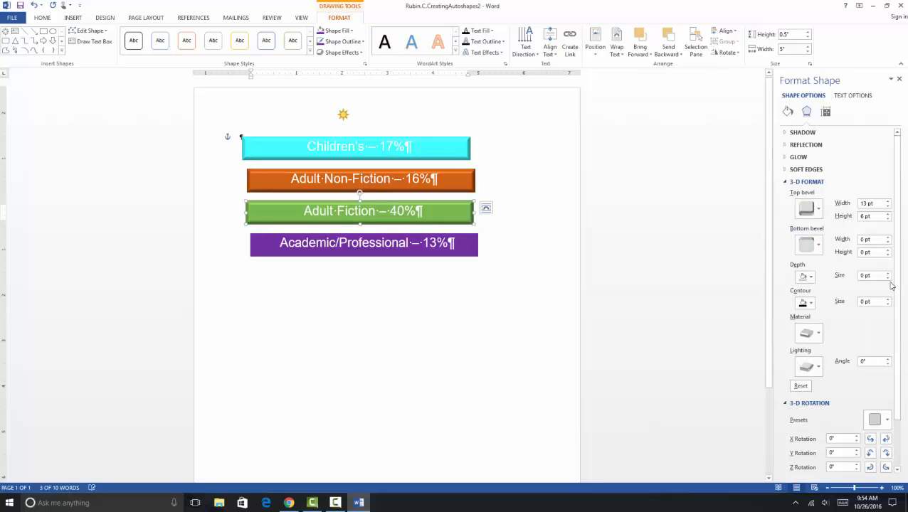
click(811, 245)
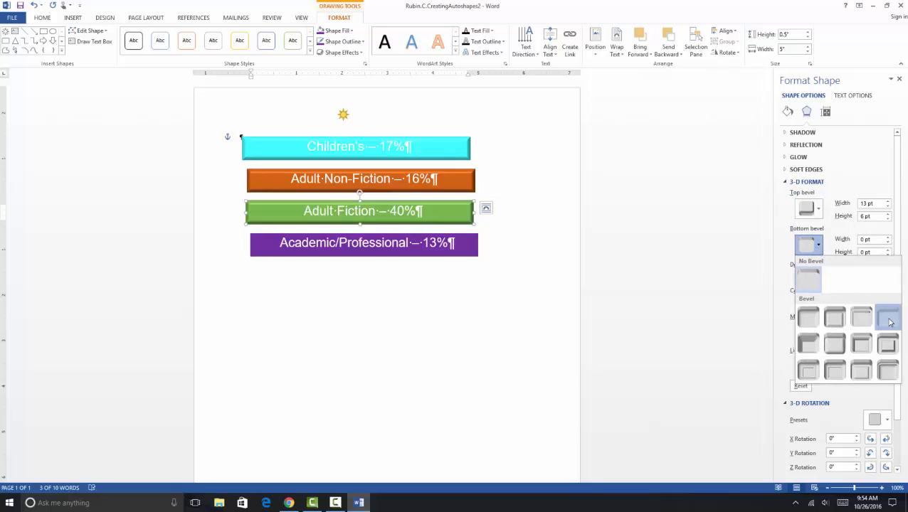
click(886, 317)
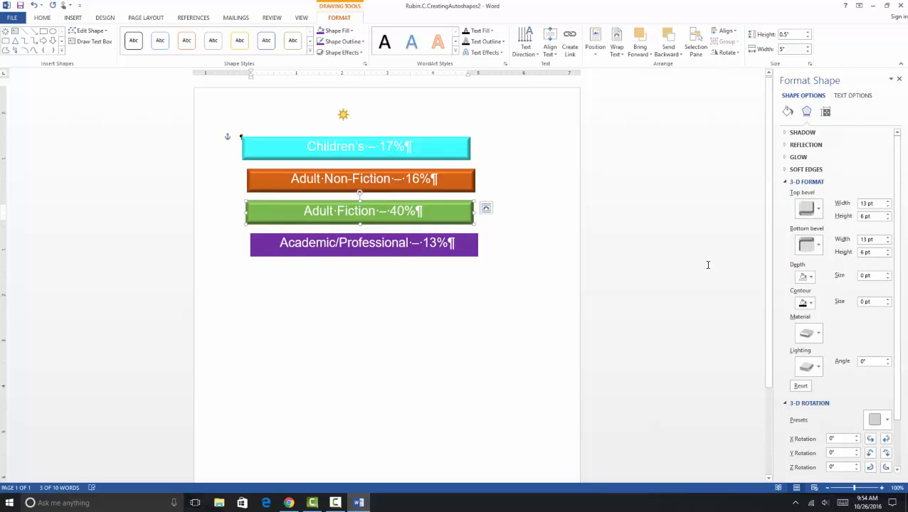
- Give the purple "Academic/Professional" rectangle Cool Slant top and bottom bevels, each 13 pt wide and 6 pt high
click(472, 238)
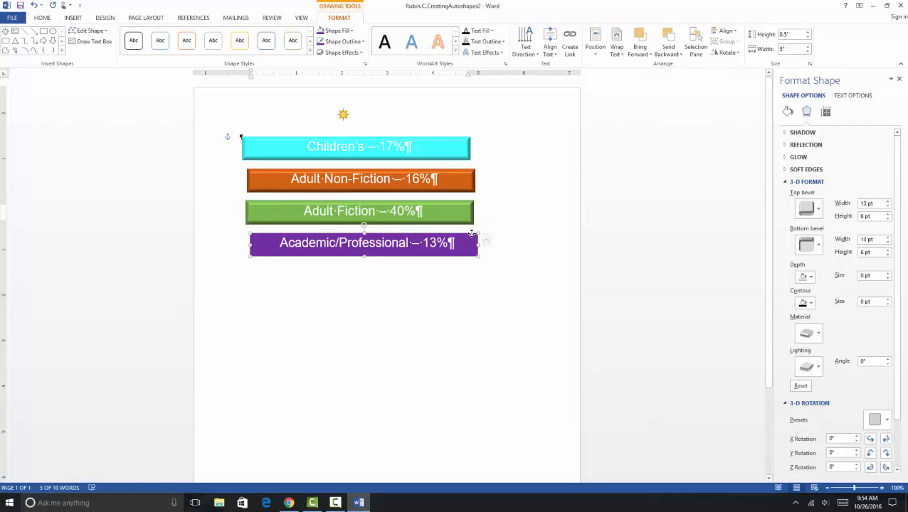
click(818, 209)
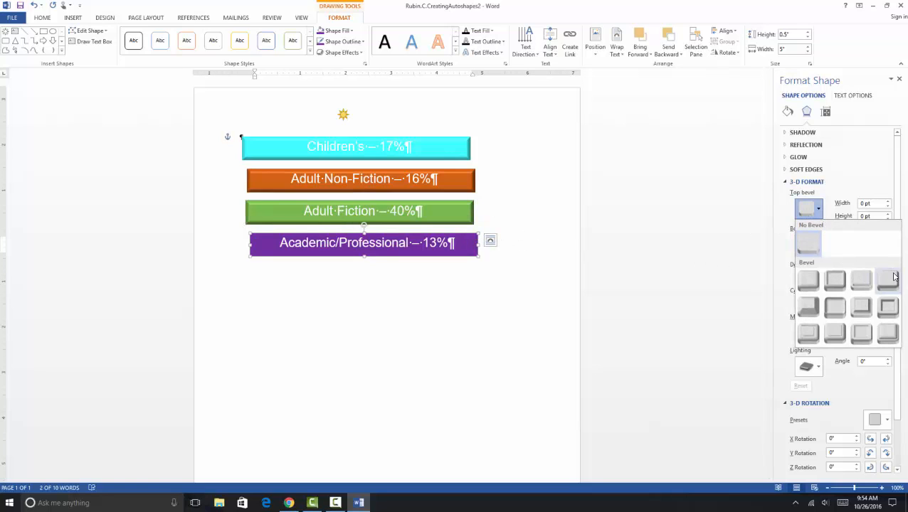
click(887, 280)
click(818, 244)
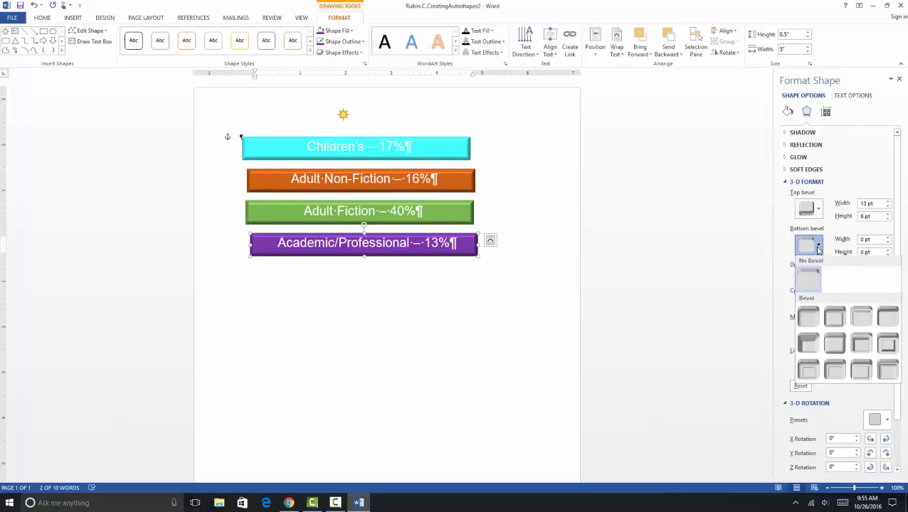
click(886, 318)
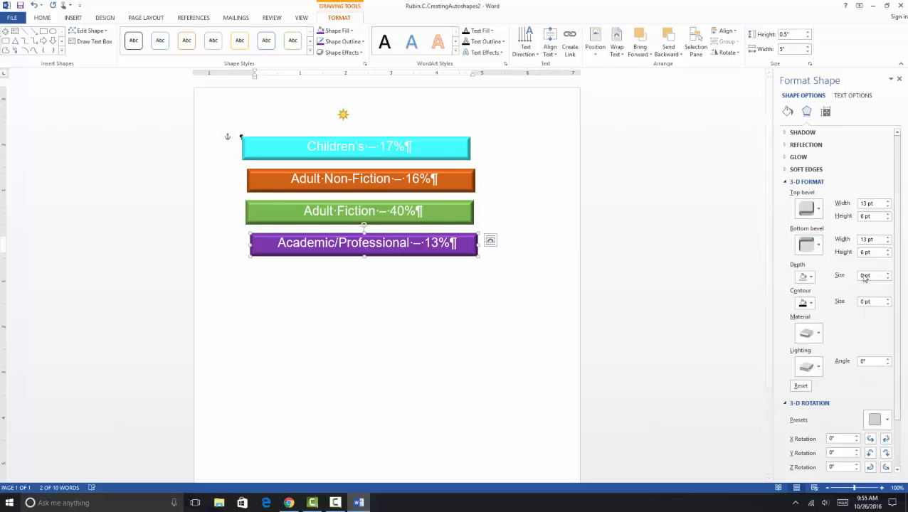
- Try the Wireframe material on the "Academic/Professional" rectangle, undo it, and look through the other materials
click(809, 333)
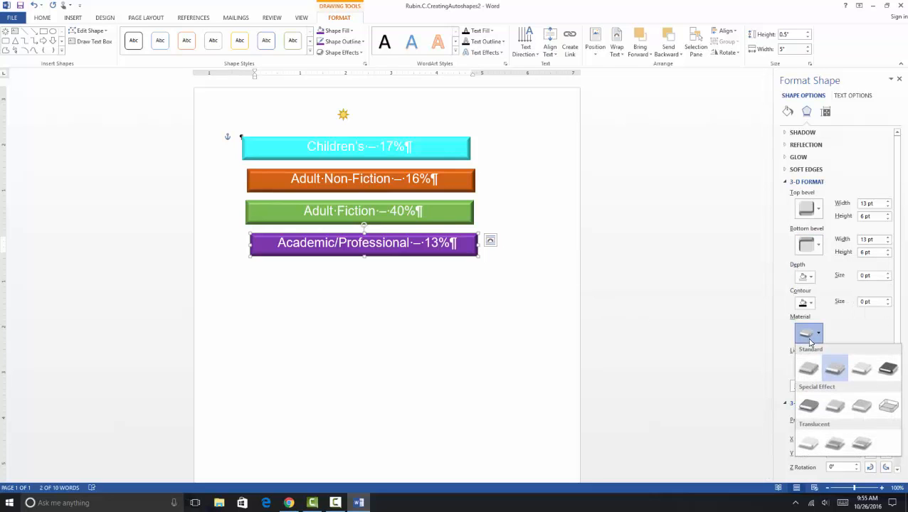
click(879, 411)
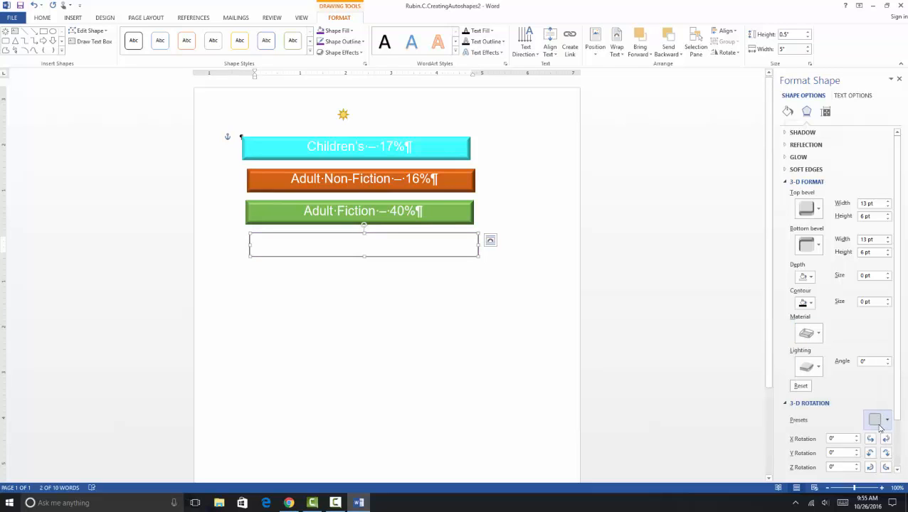
key(ctrl+z)
click(817, 336)
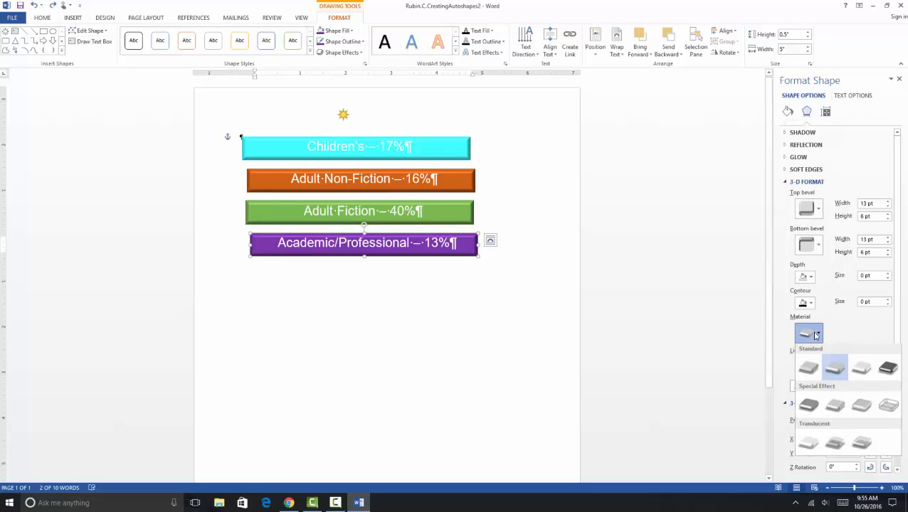
click(883, 375)
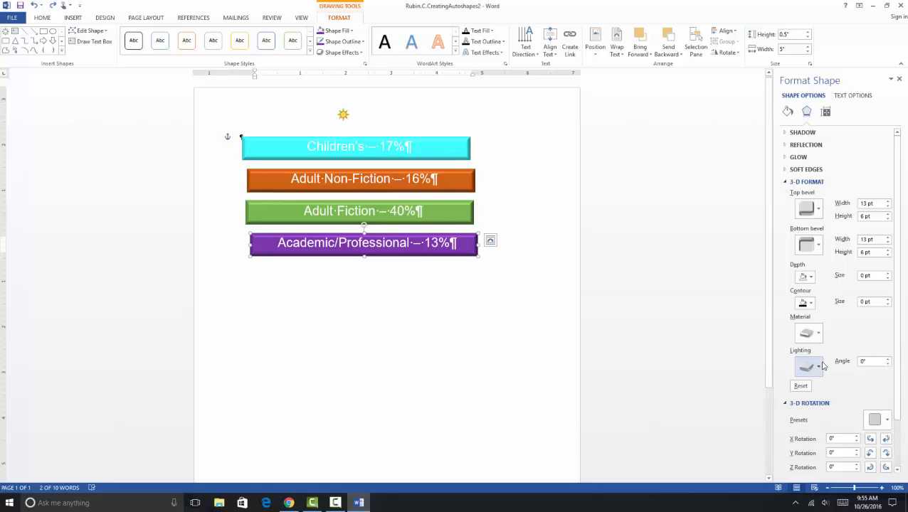
- Apply a cool bluish lighting preset to the "Academic/Professional" rectangle and deselect the shape
click(819, 367)
click(835, 308)
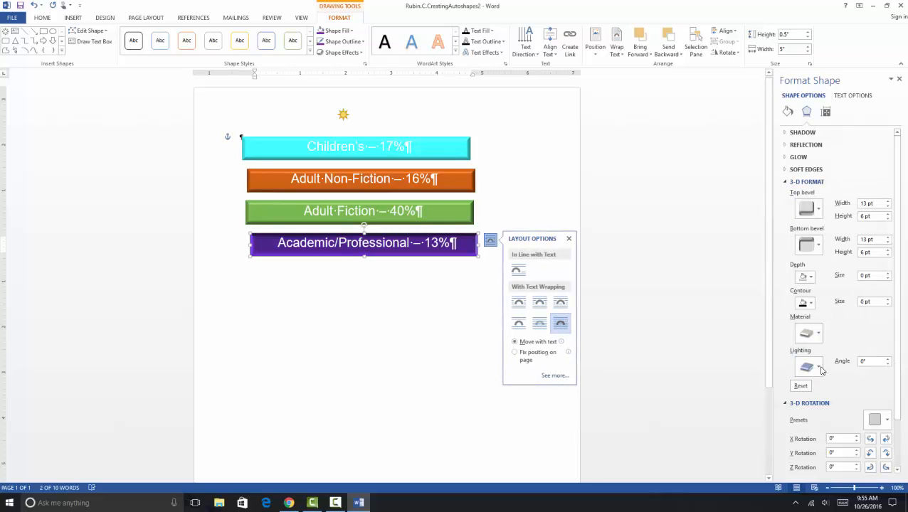
click(632, 306)
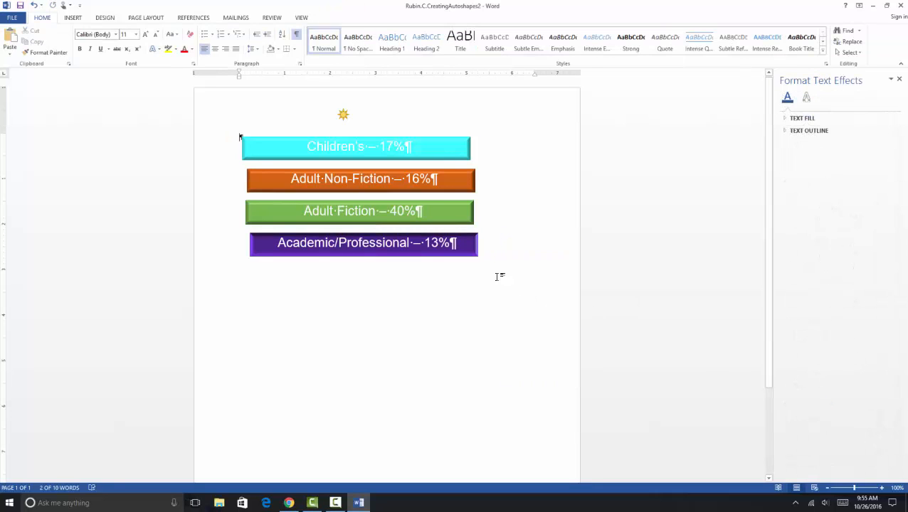
- Reopen the 3-D format settings of the "Academic/Professional" rectangle and examine its contour color choices without picking one
click(474, 234)
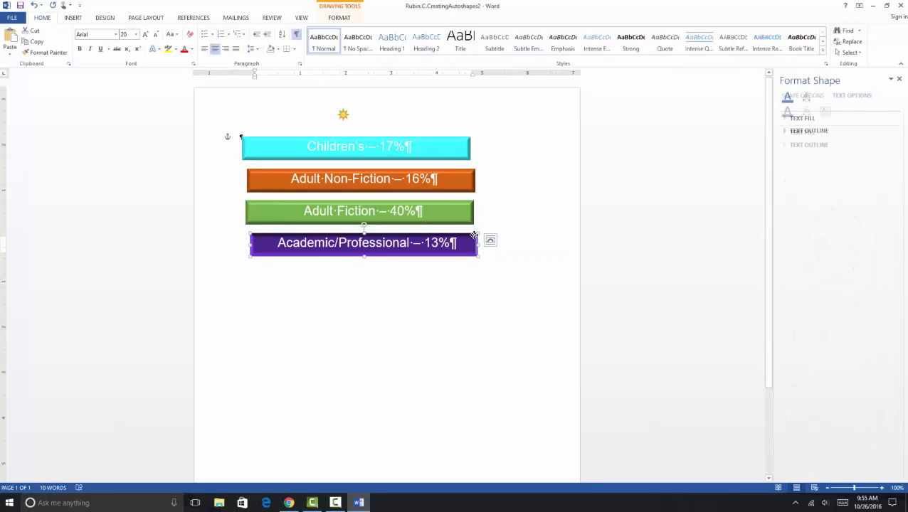
click(803, 95)
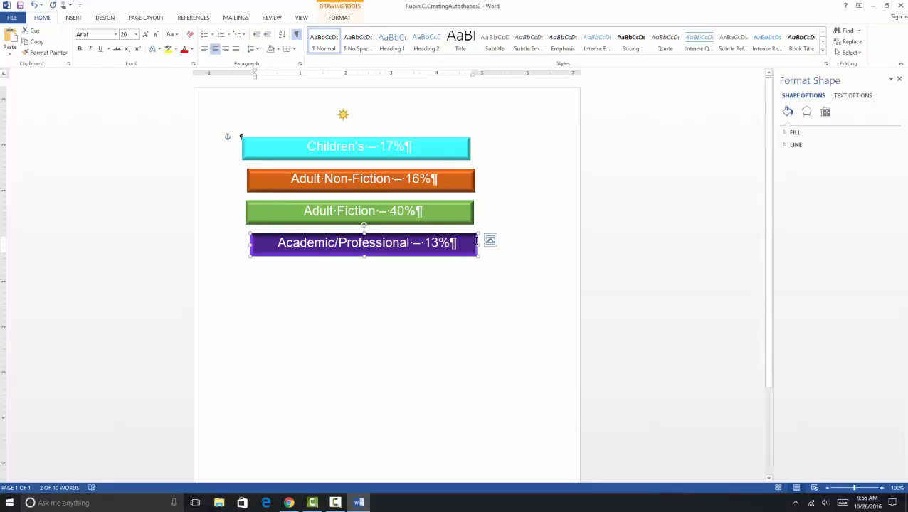
double_click(469, 234)
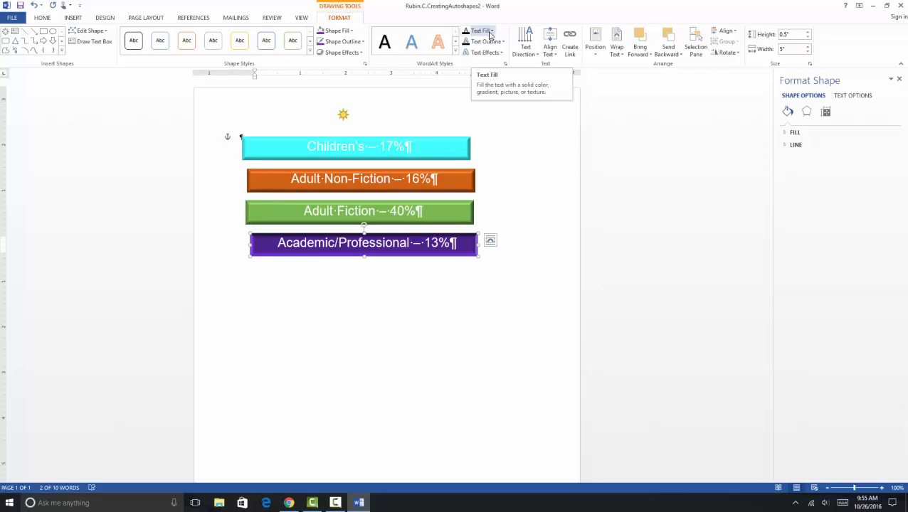
click(498, 53)
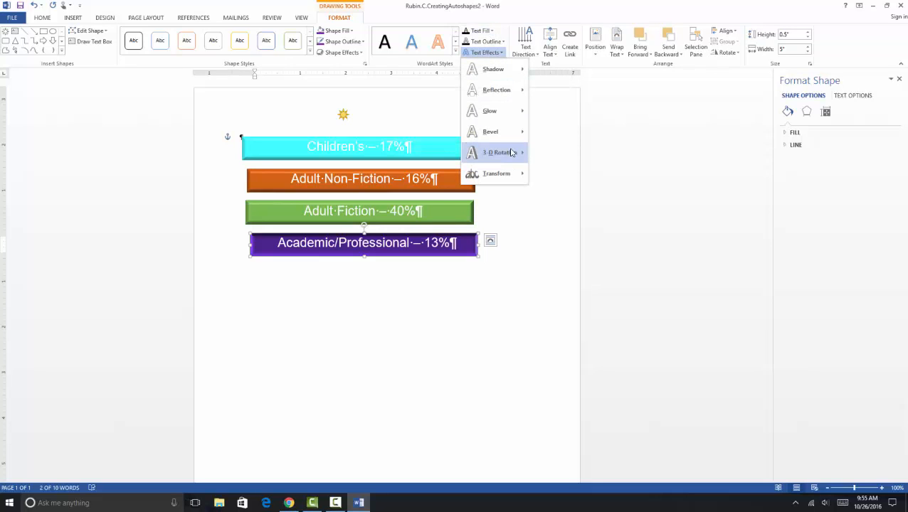
mouse_move(512, 153)
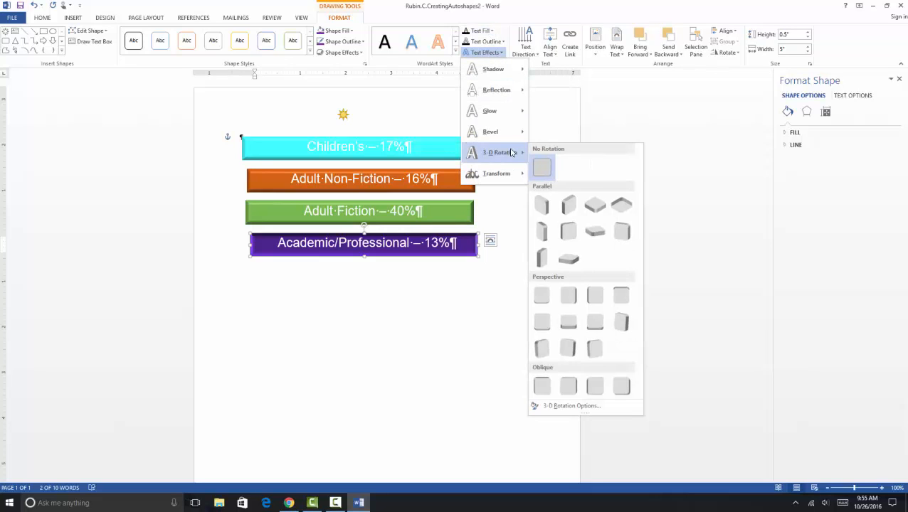
click(584, 407)
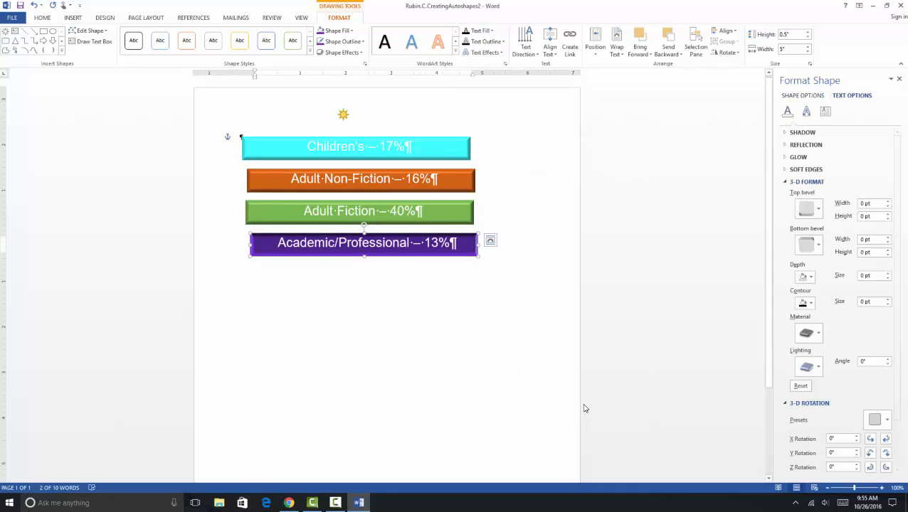
click(794, 97)
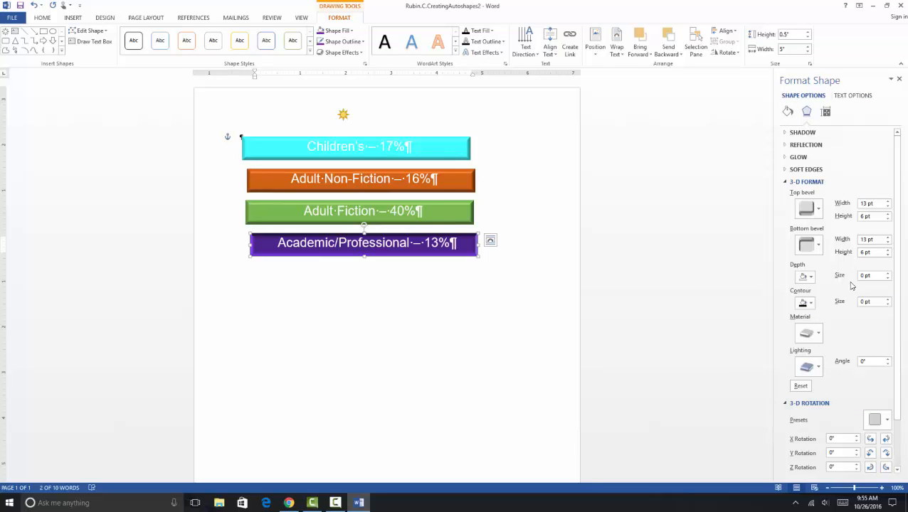
click(810, 303)
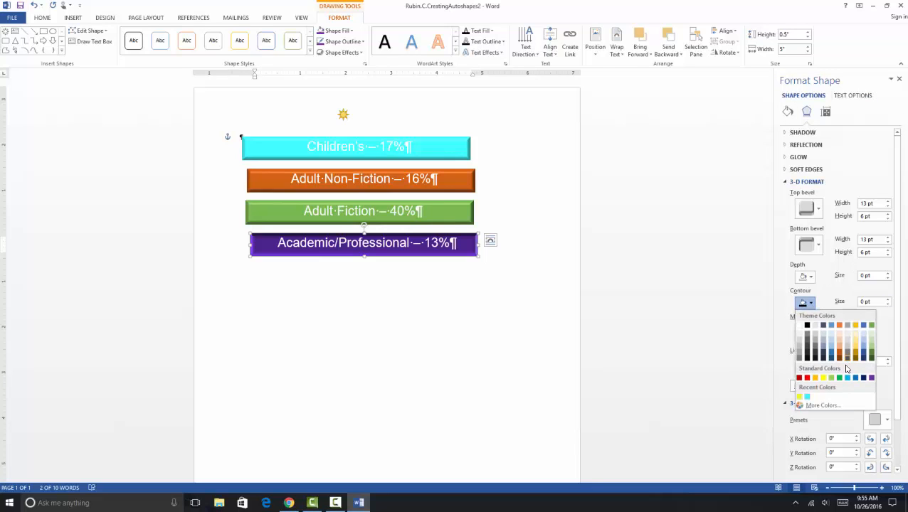
click(519, 260)
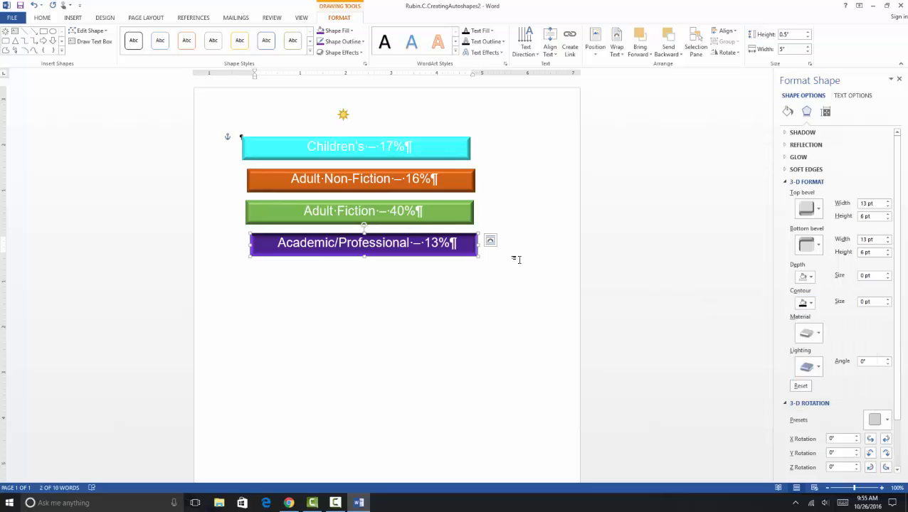
- Deselect the shape and insert two blank paragraphs at the start of the document to move the shapes down
click(511, 266)
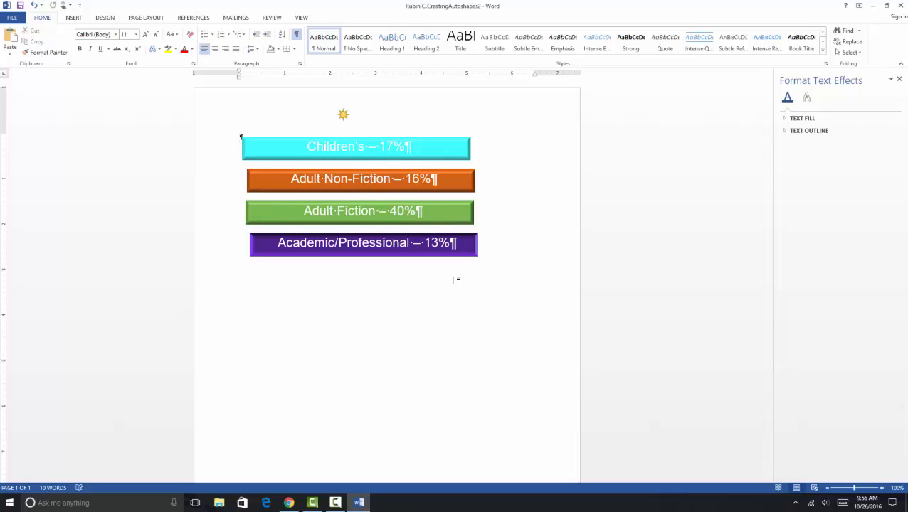
key(Return)
key(Return)
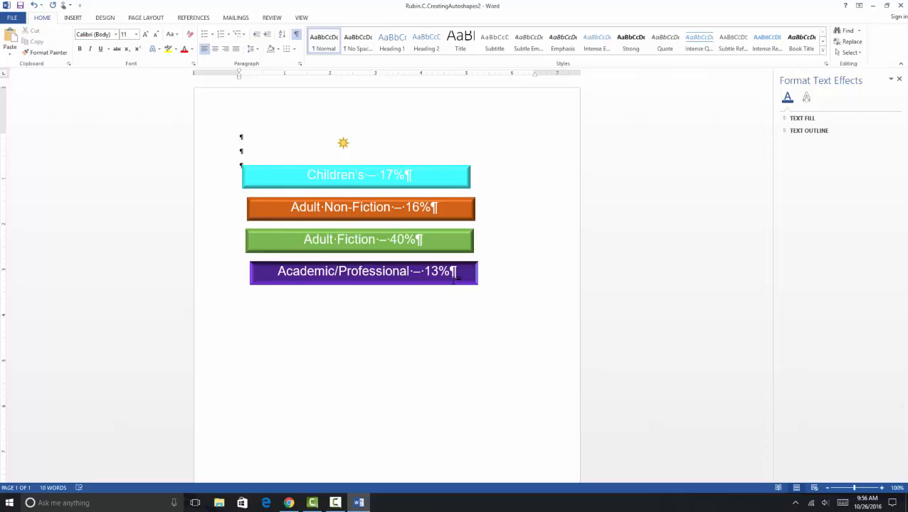
- Insert a WordArt text box in the orange fill and orange outline style at the start of the document
click(72, 17)
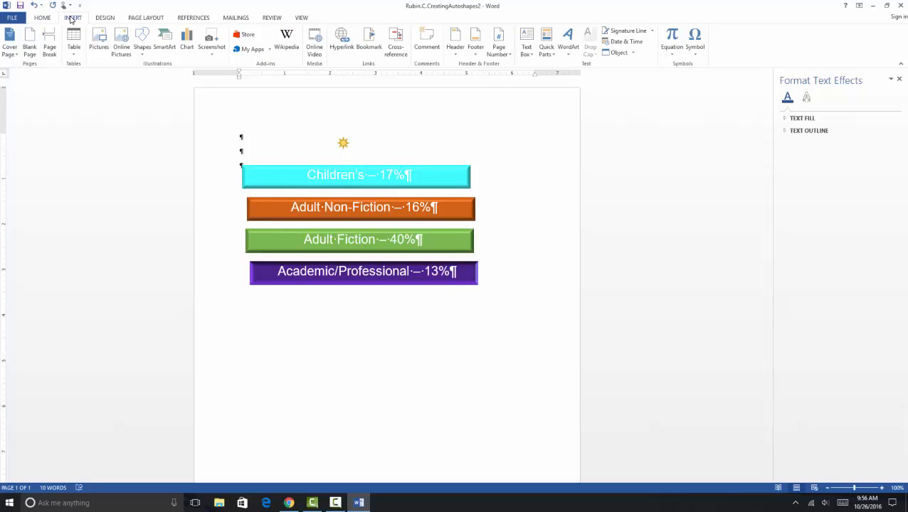
click(572, 53)
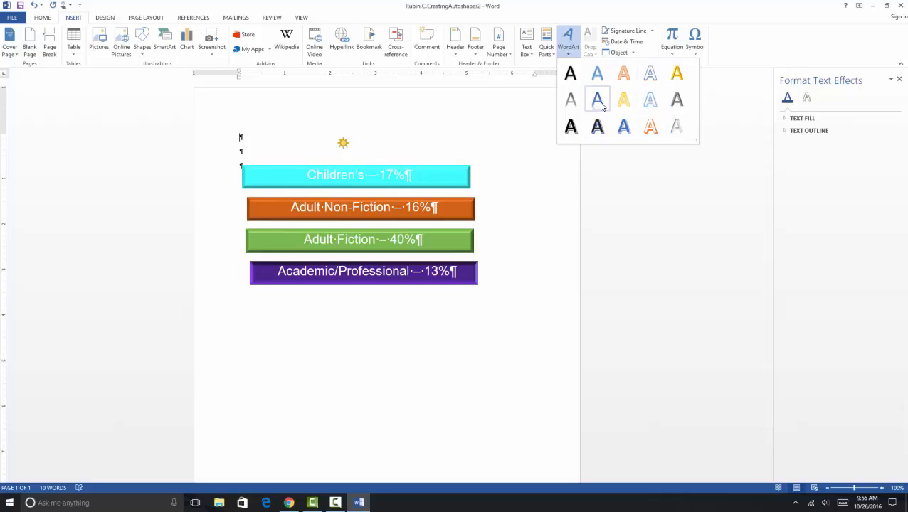
click(624, 73)
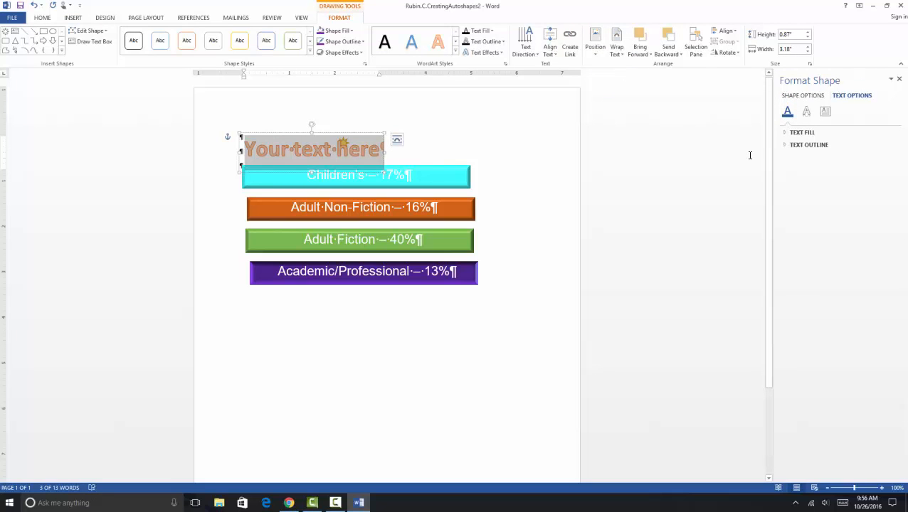
- Enter "Genre Sales" as the text of the new WordArt and select its text box
text(Genre)
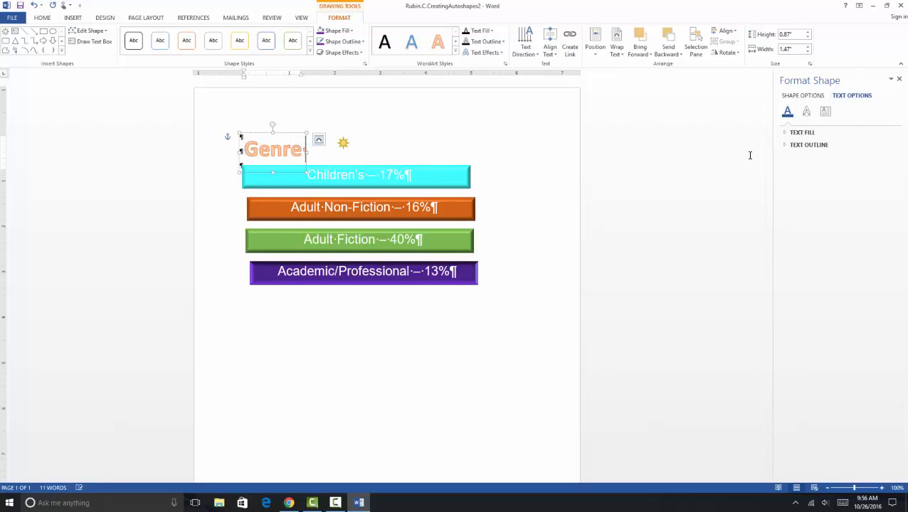
text( Sales)
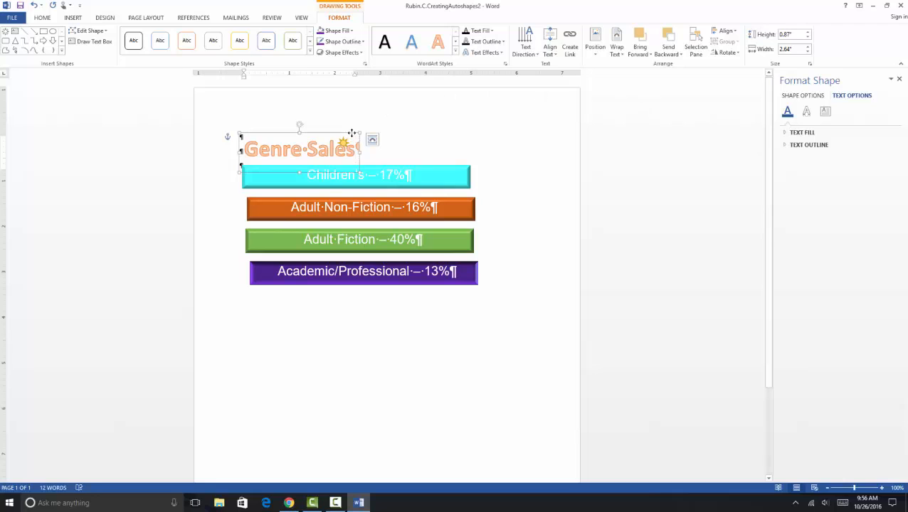
click(352, 133)
- Add a perspective shadow falling toward the upper right to the "Genre Sales" WordArt text
click(489, 53)
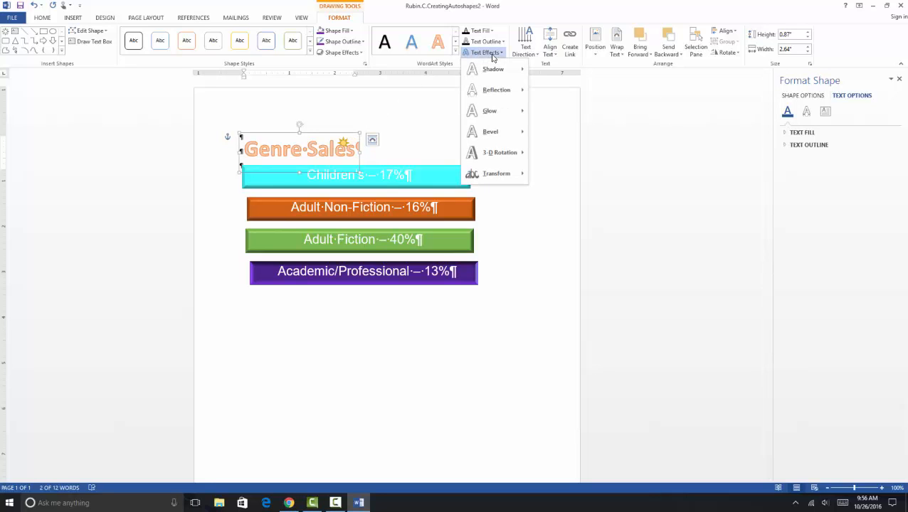
mouse_move(508, 175)
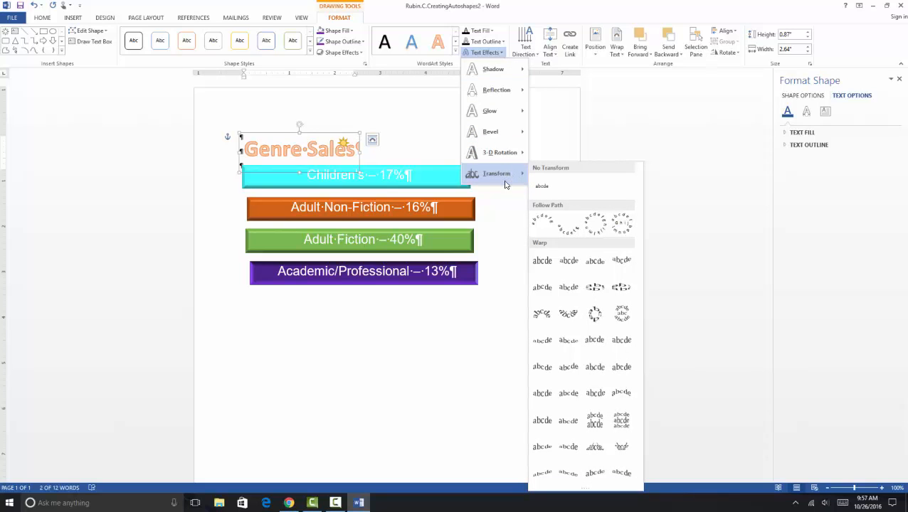
click(348, 140)
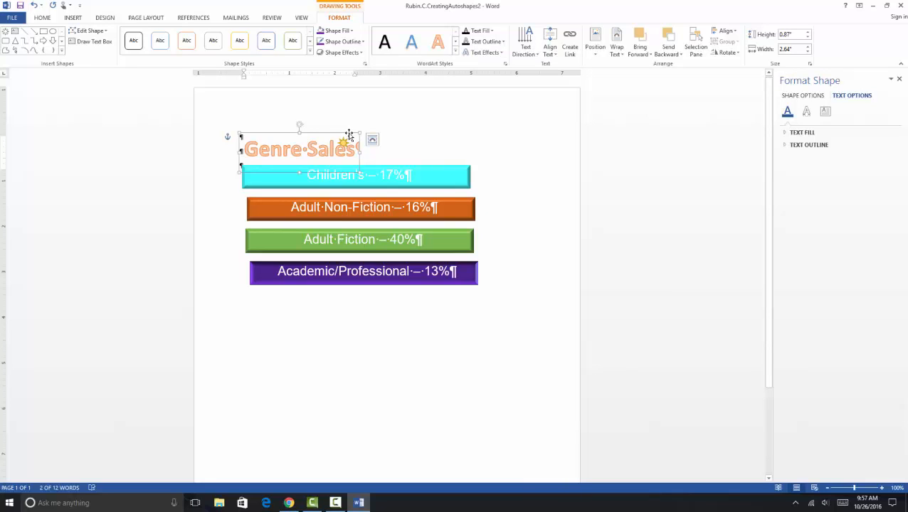
click(484, 52)
mouse_move(508, 69)
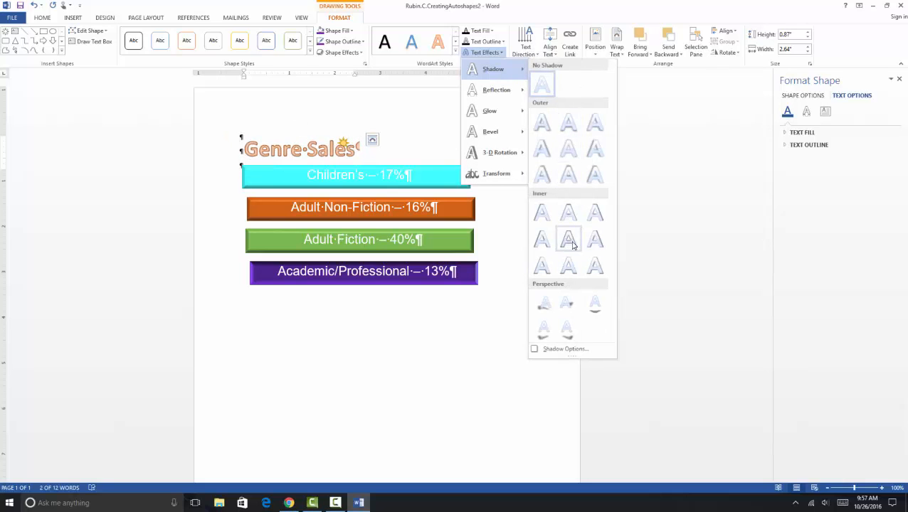
click(566, 309)
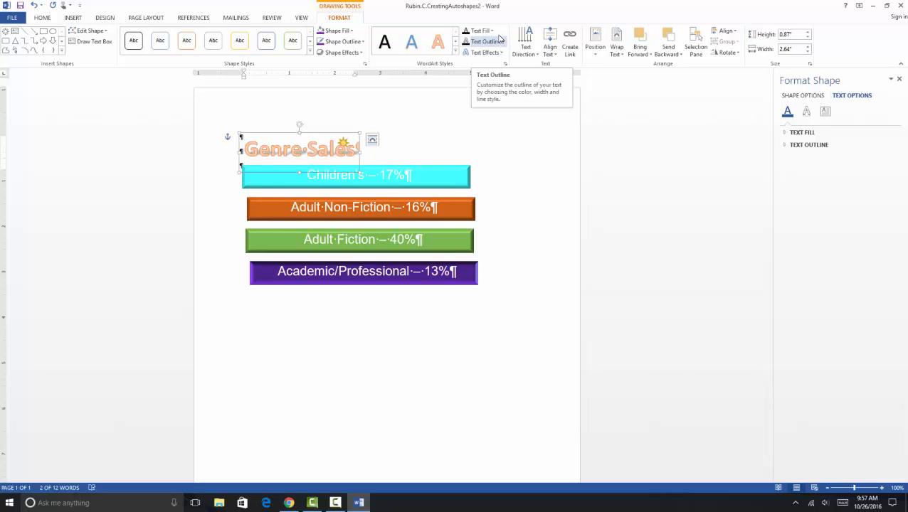
- Warp the "Genre Sales" WordArt text with the Deflate transform
click(483, 53)
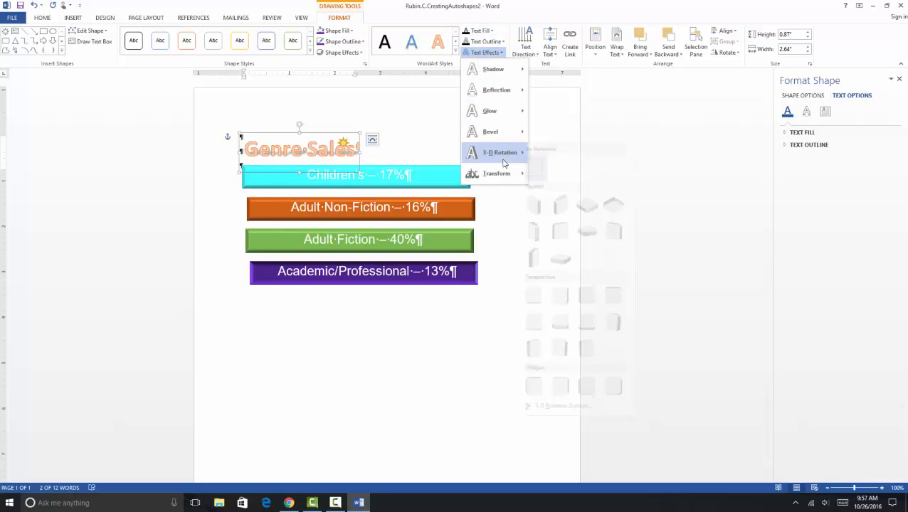
mouse_move(508, 173)
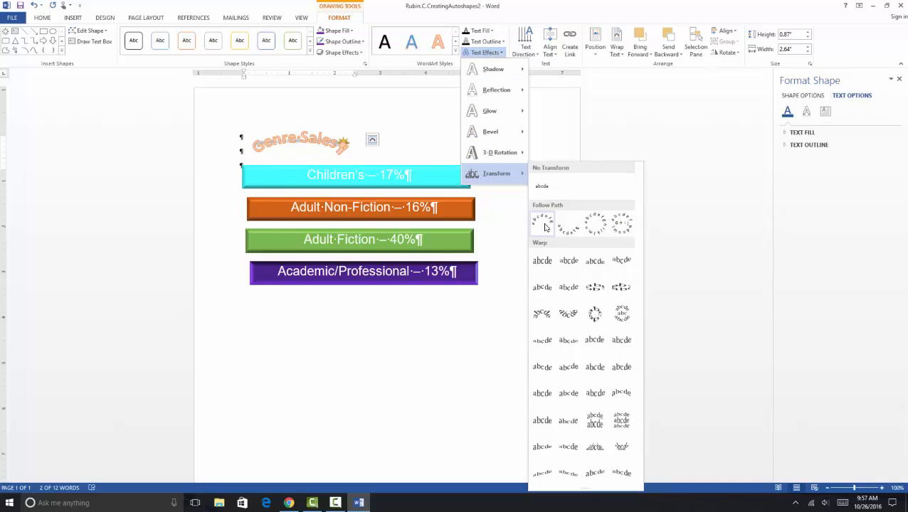
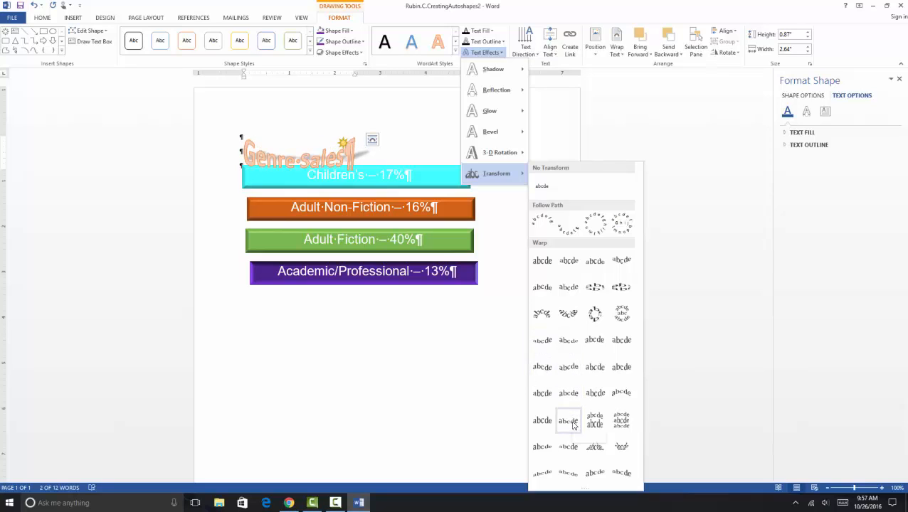
click(569, 393)
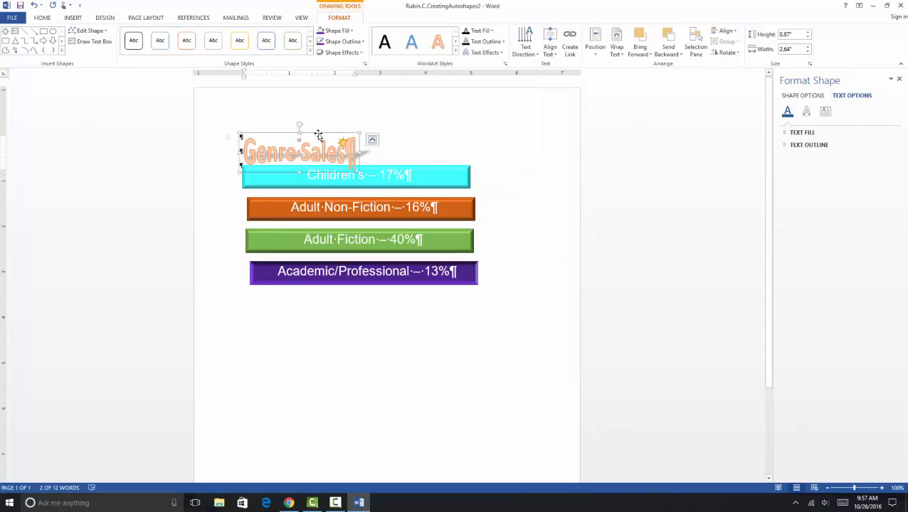
- Move the sun to the right of the title and center the "Genre Sales" WordArt horizontally on the page, just above the "Children's" bar
drag(318, 135, 399, 129)
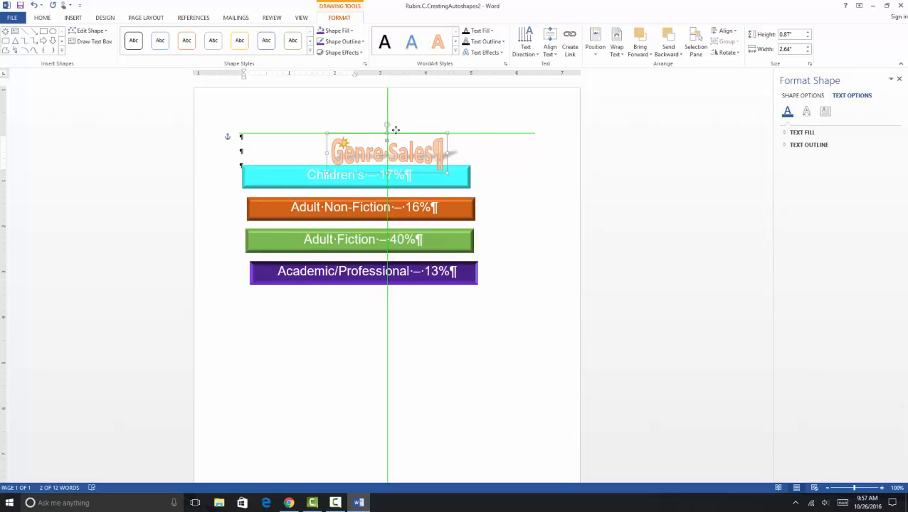
drag(395, 131, 395, 131)
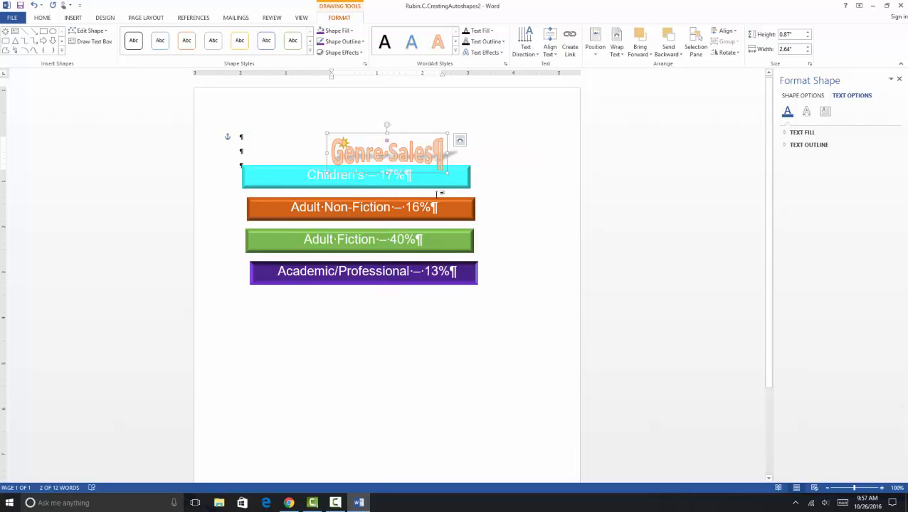
click(318, 142)
click(347, 144)
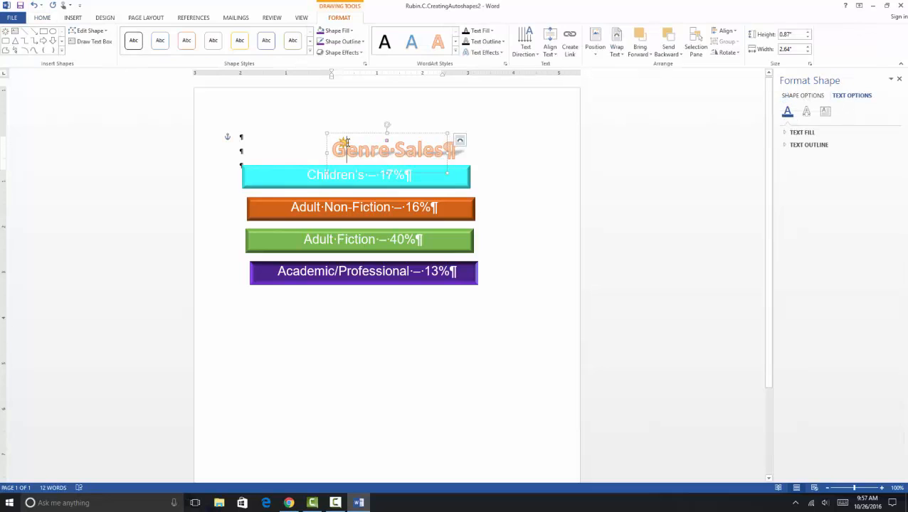
drag(345, 136, 463, 137)
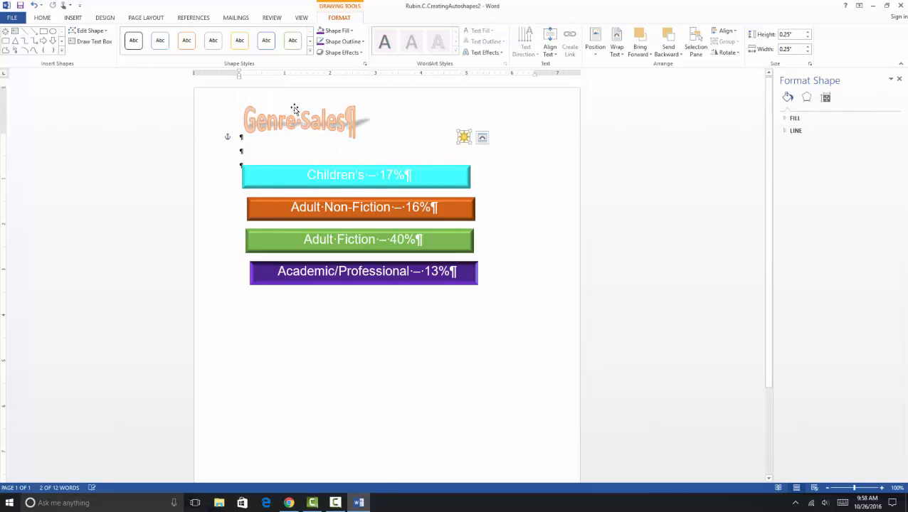
click(294, 108)
drag(313, 103, 405, 119)
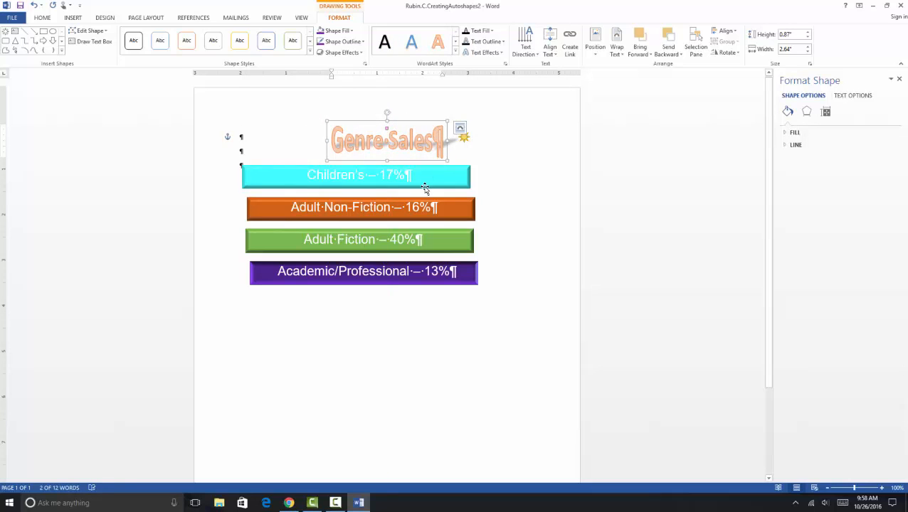
- Apply a gradient fill to the "Genre Sales" WordArt text and color the first gradient stop light green
triple_click(405, 138)
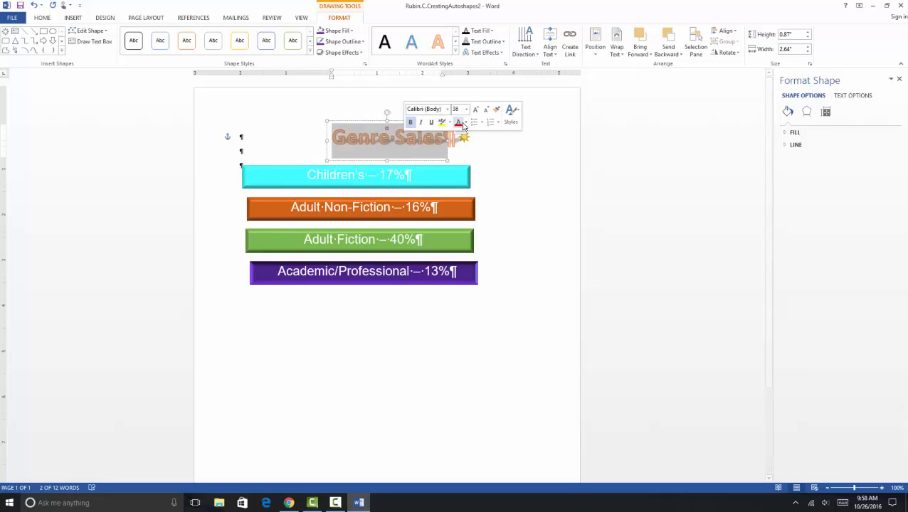
click(446, 154)
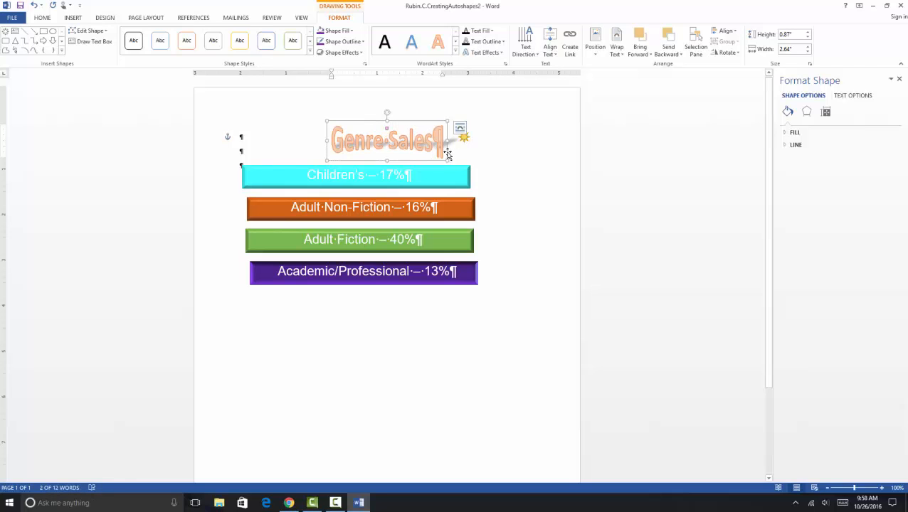
click(492, 31)
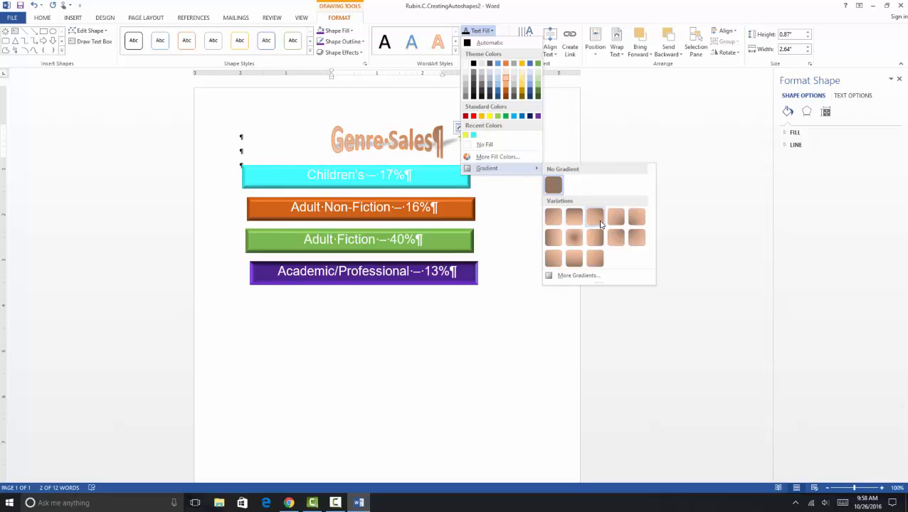
click(567, 276)
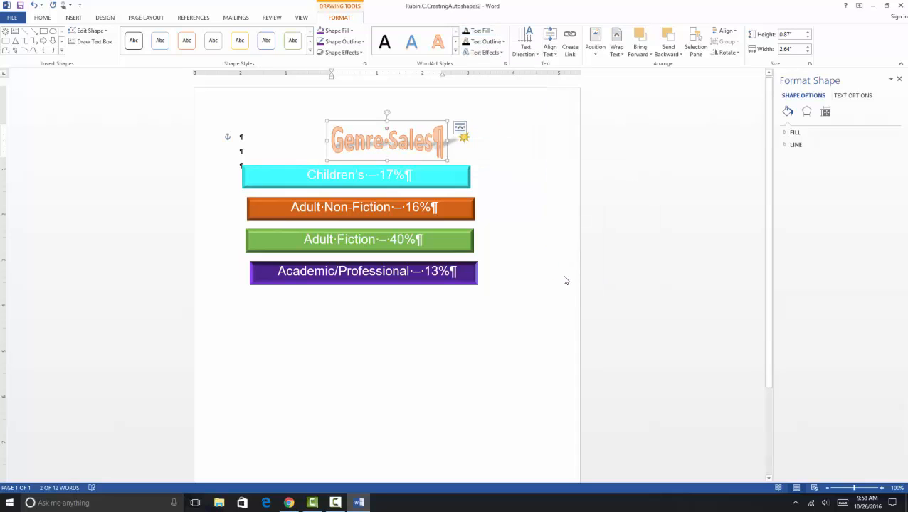
click(808, 167)
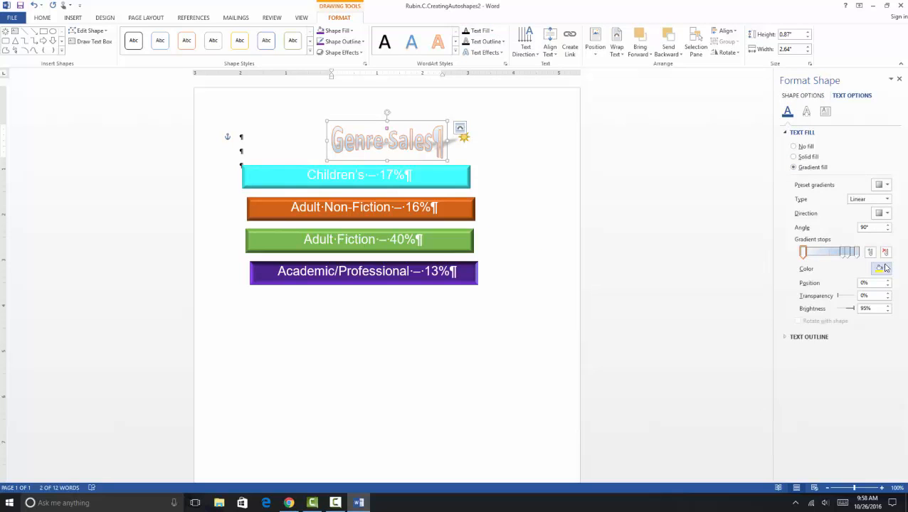
click(882, 269)
click(901, 311)
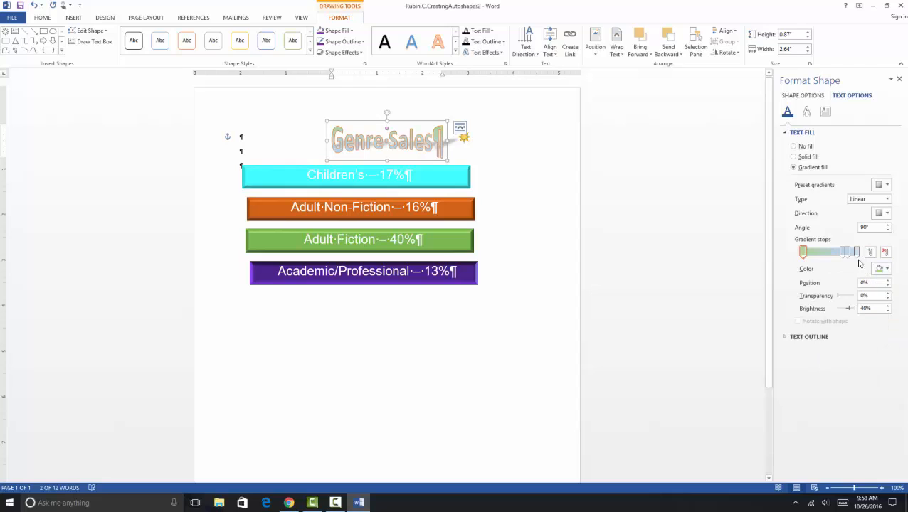
- Move the second gradient stop of the text fill to 70% and color it gold
mouse_move(843, 253)
mouse_down()
mouse_move(810, 260)
mouse_move(856, 258)
mouse_move(814, 258)
mouse_move(840, 257)
mouse_up()
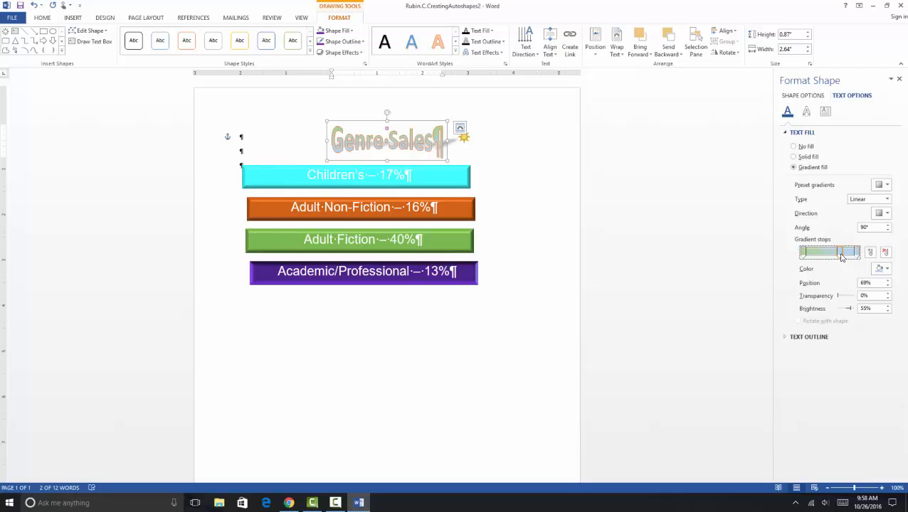
click(880, 269)
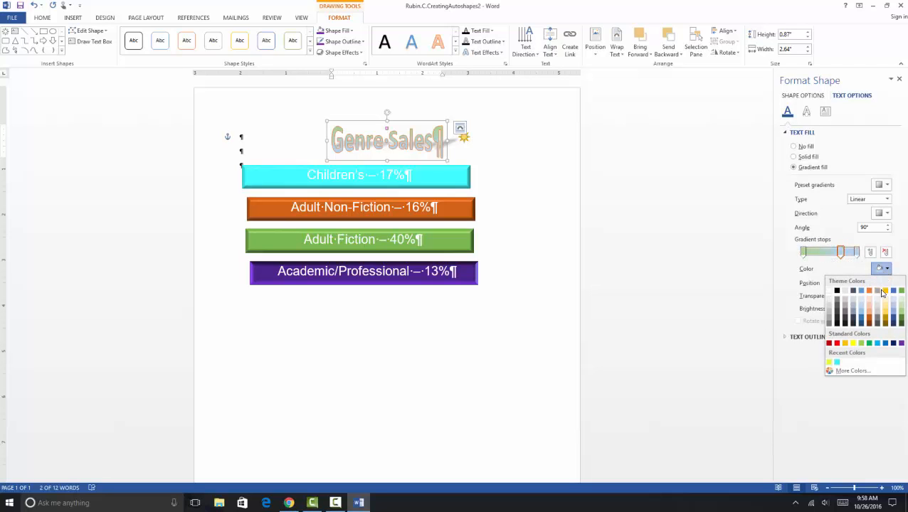
click(885, 291)
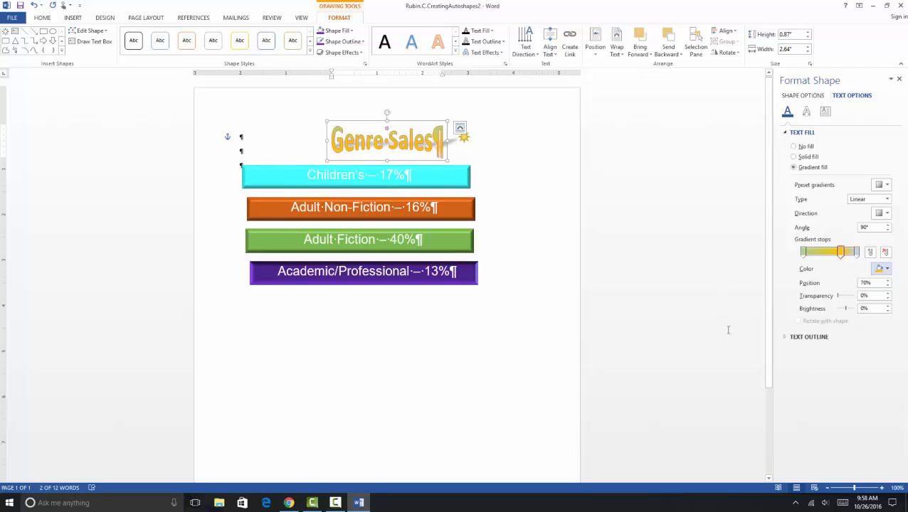
- Try a light blue and a green solid outline on the "Genre Sales" text
click(794, 337)
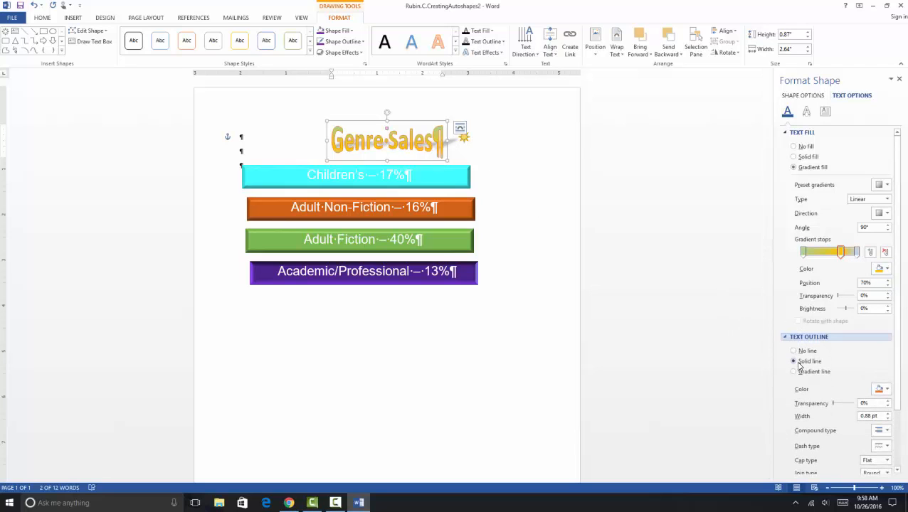
click(880, 389)
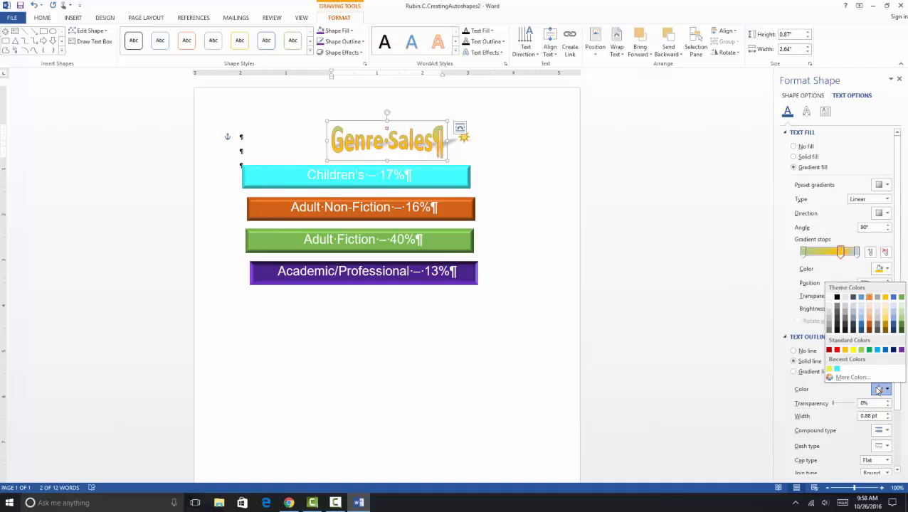
click(876, 351)
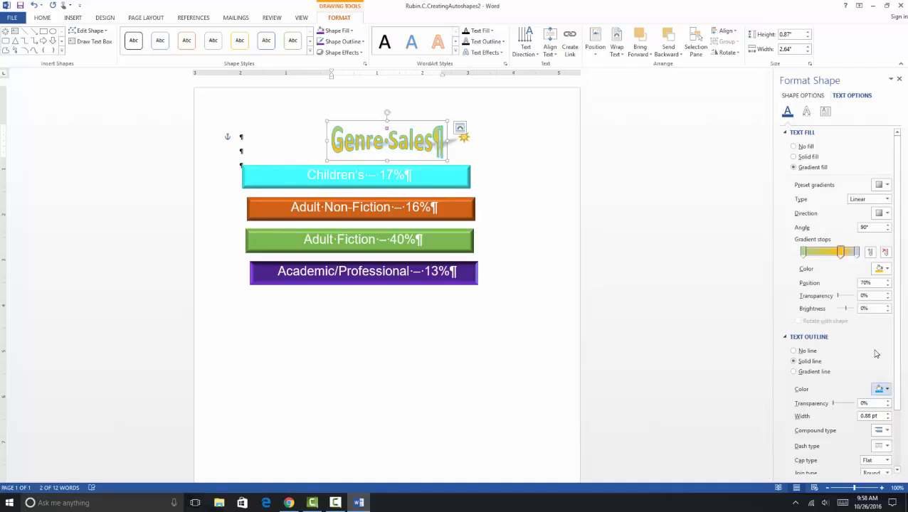
click(882, 389)
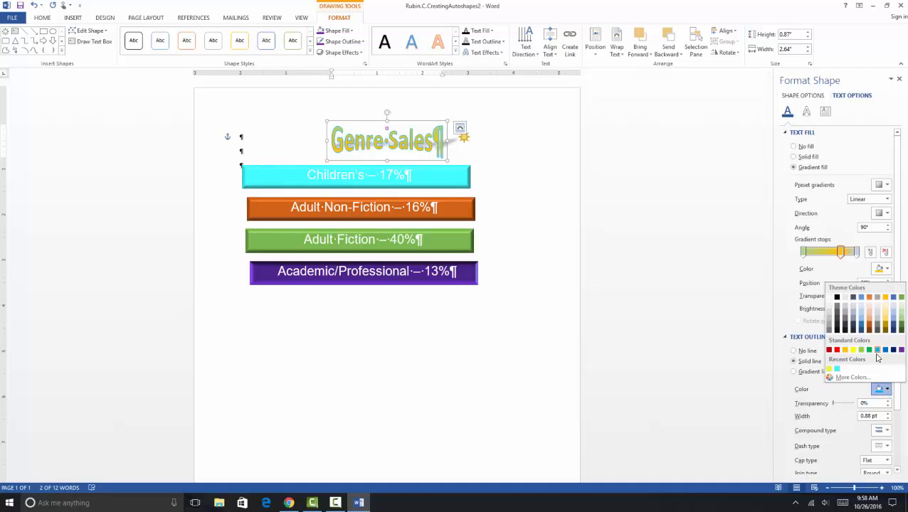
click(869, 356)
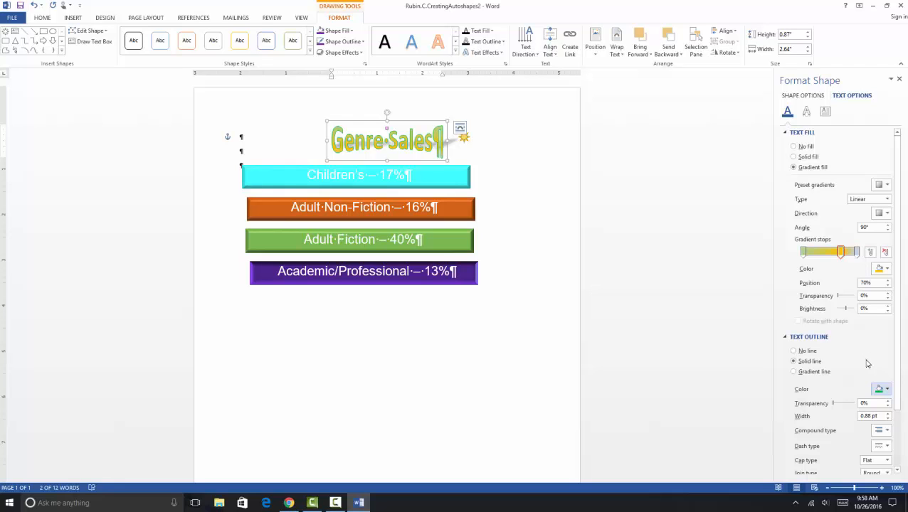
- Remove the outline from the "Genre Sales" text, give it a gold glow, and deselect the WordArt
click(795, 351)
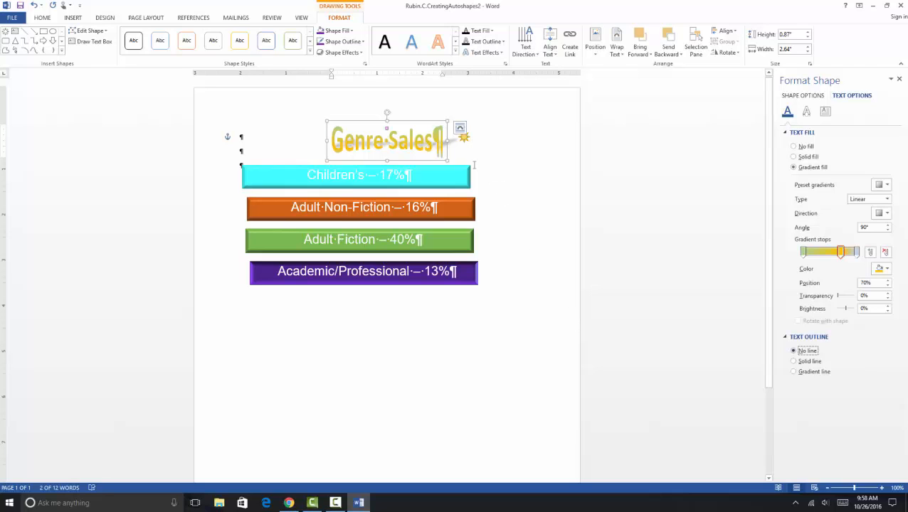
click(484, 53)
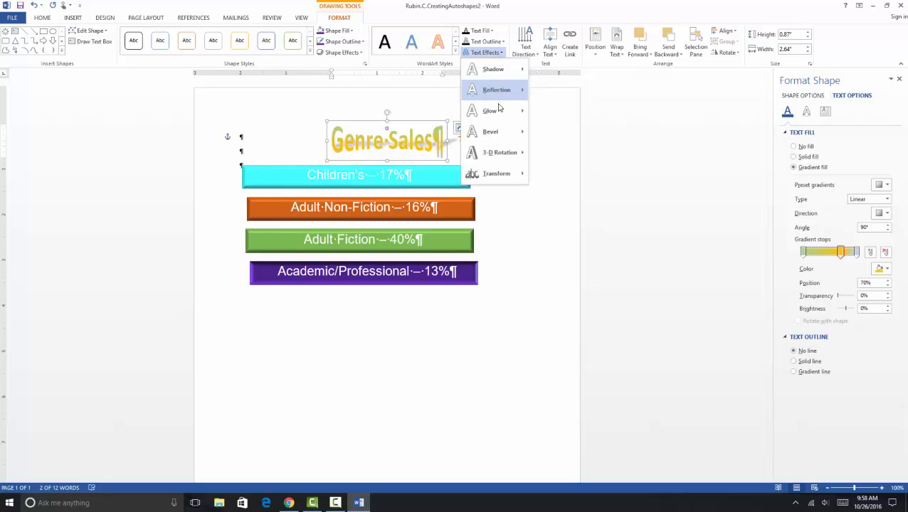
mouse_move(500, 112)
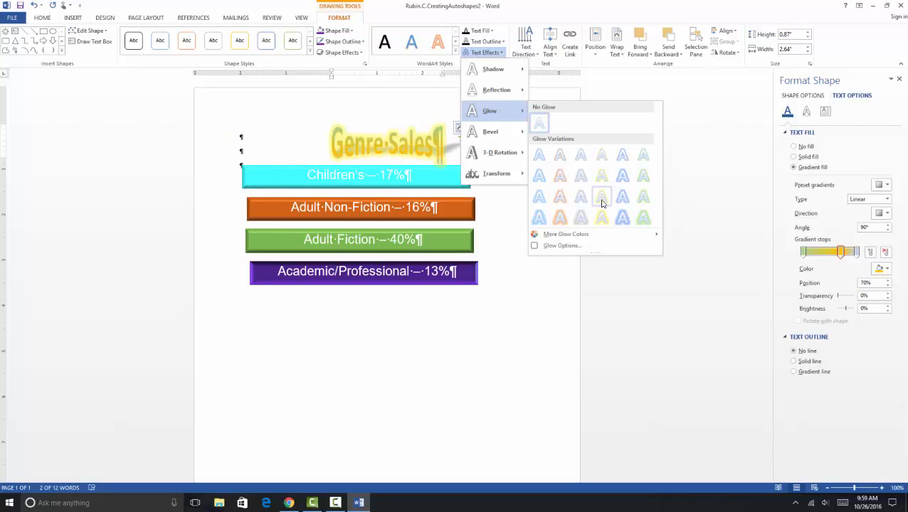
click(602, 197)
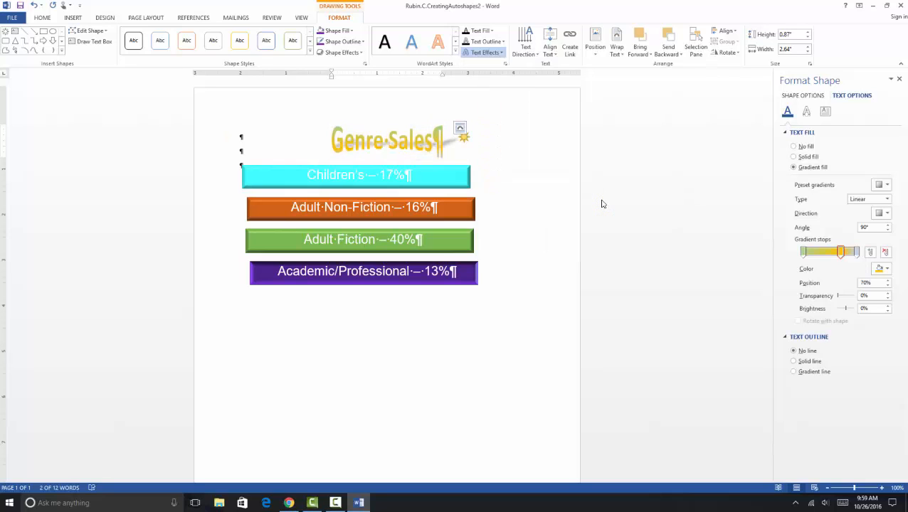
click(519, 283)
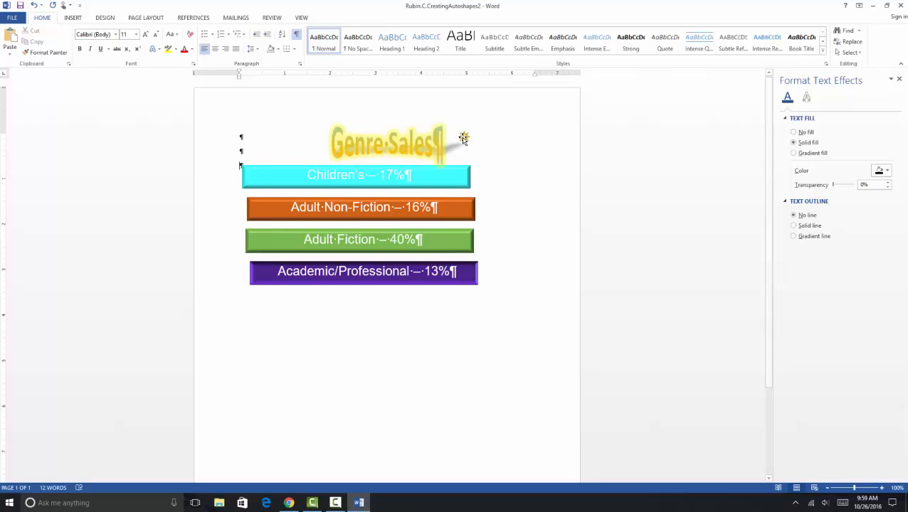
- Set the width of the "Genre Sales" WordArt to 6"
click(412, 145)
click(416, 122)
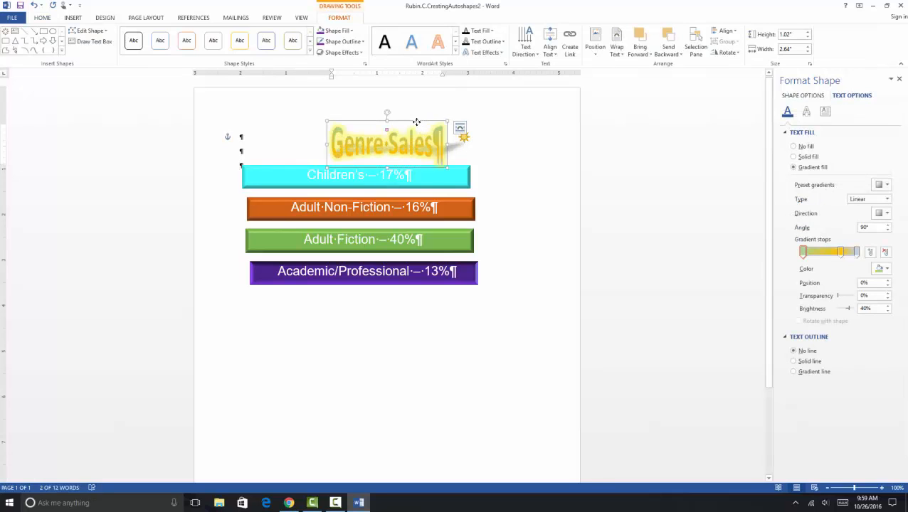
click(787, 49)
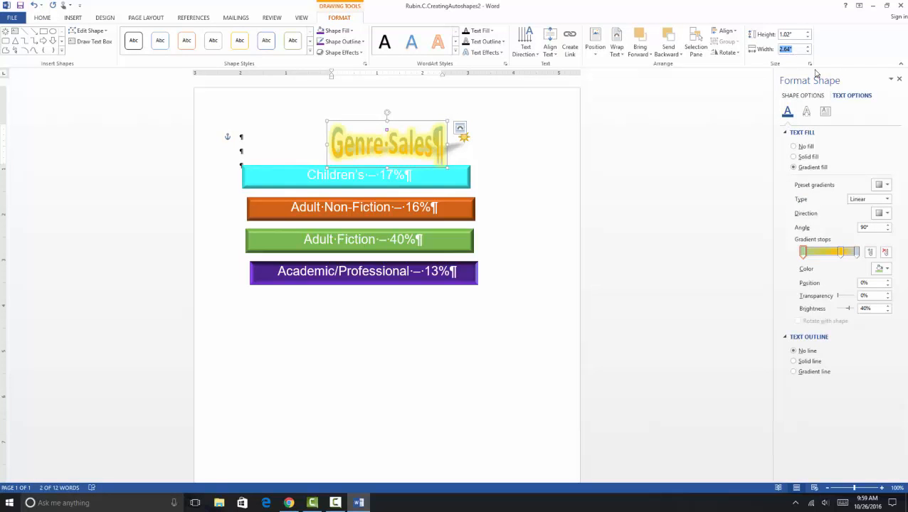
text(6)
key(Return)
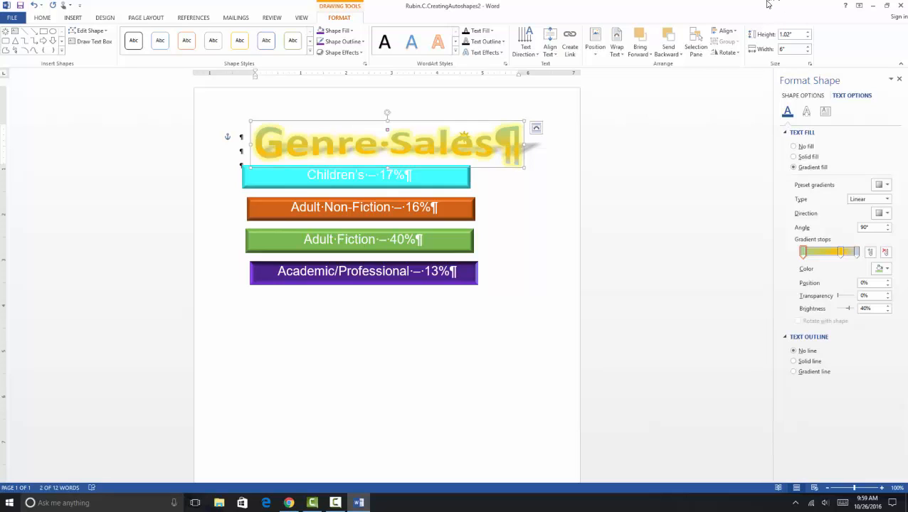
click(498, 53)
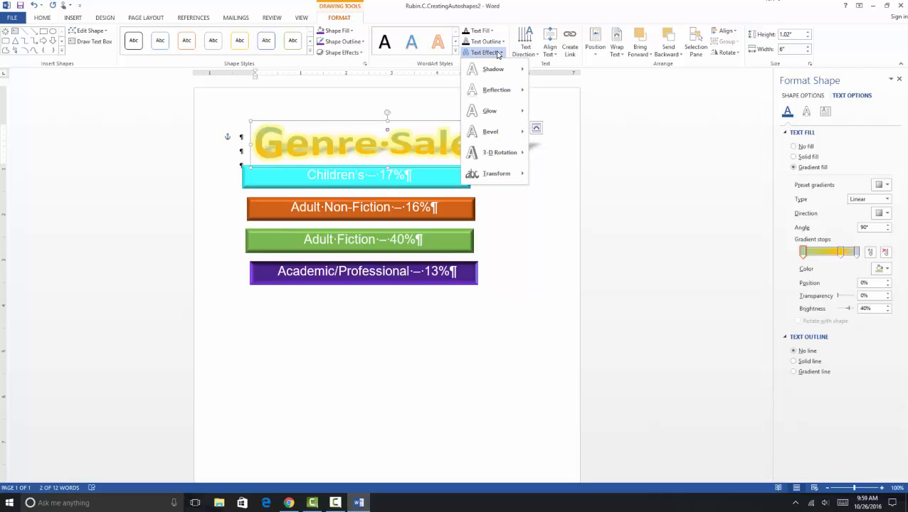
click(498, 53)
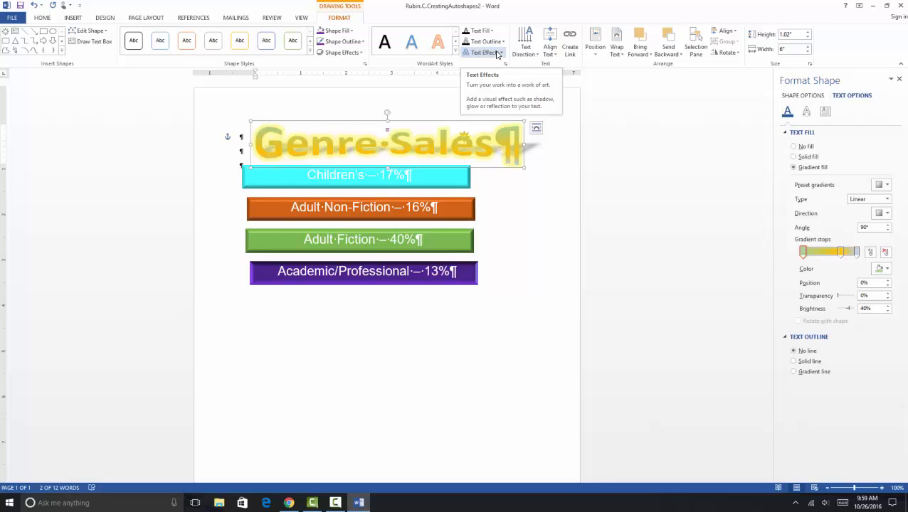
click(598, 54)
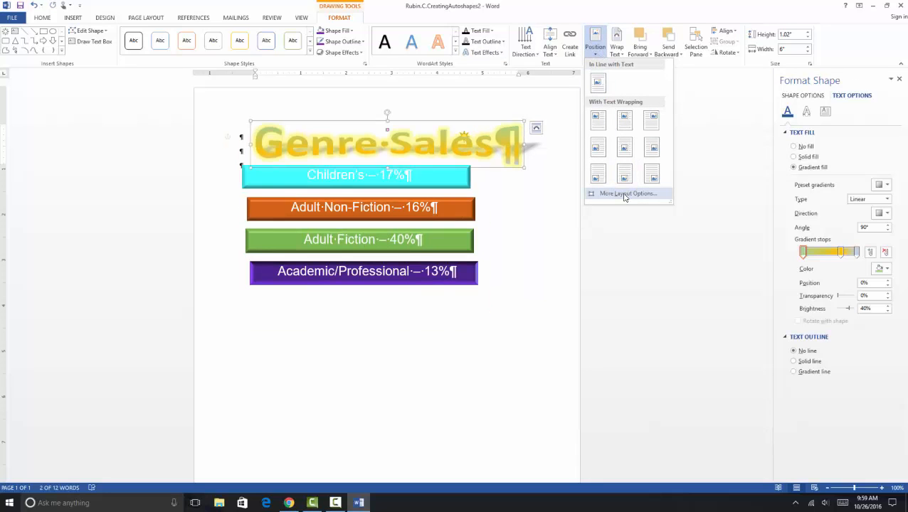
click(704, 177)
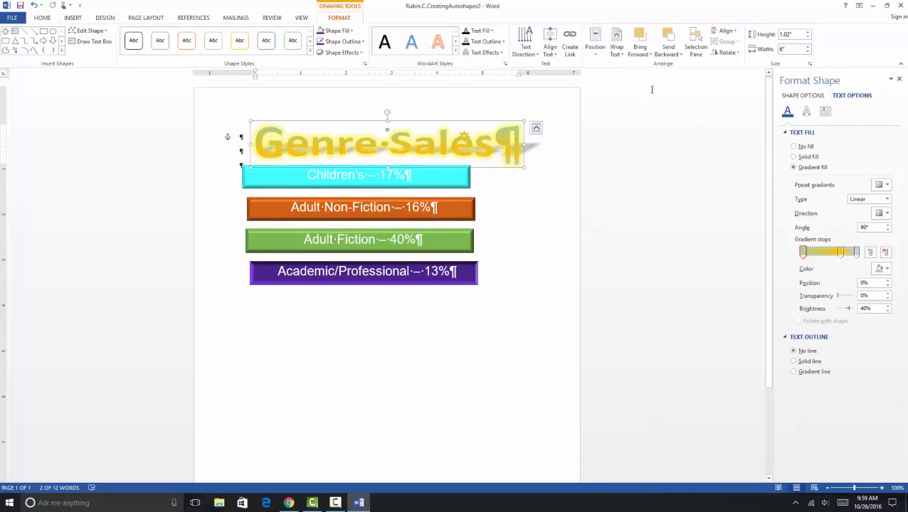
click(616, 51)
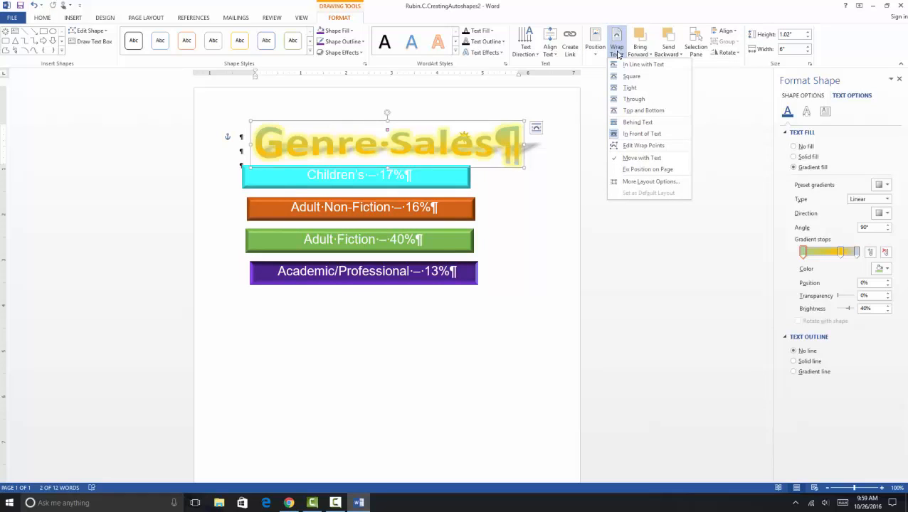
click(618, 51)
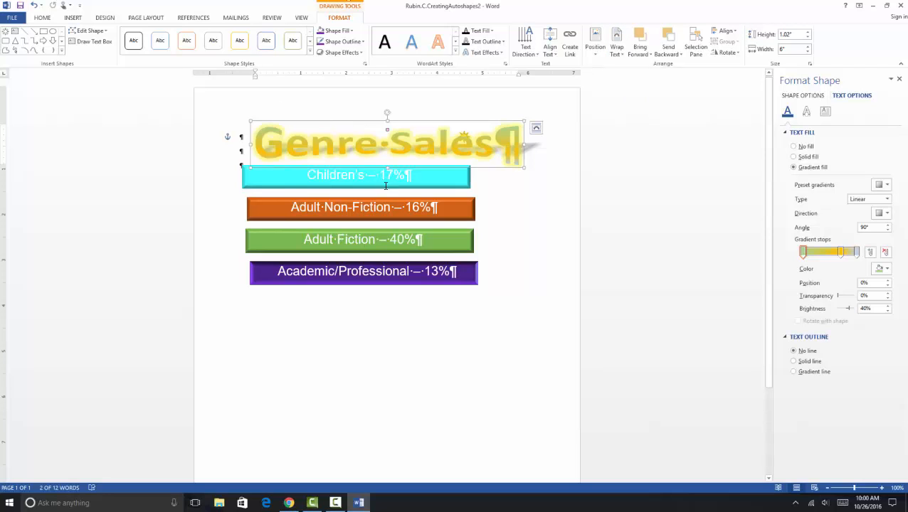
- Stack the Children's, Adult Non-Fiction and Adult Fiction bars closely beneath the "Genre Sales" title and deselect them
drag(386, 187, 394, 198)
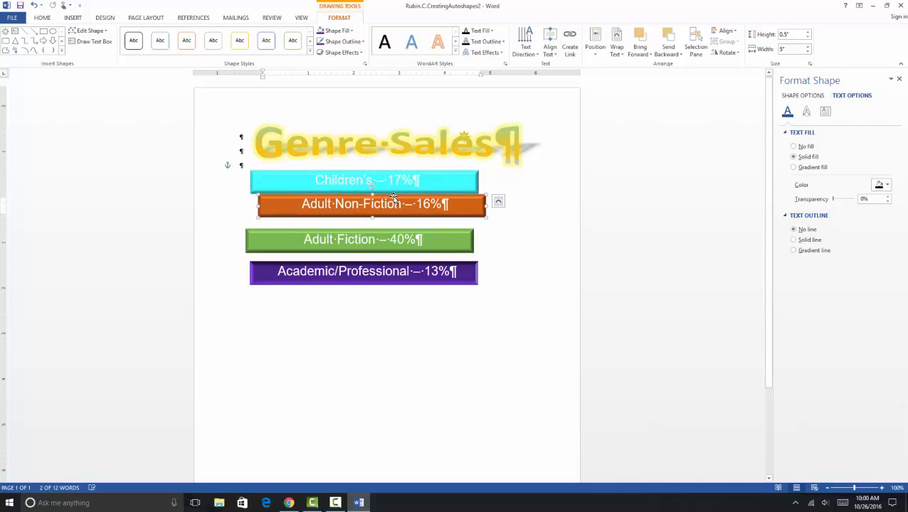
drag(362, 230, 363, 219)
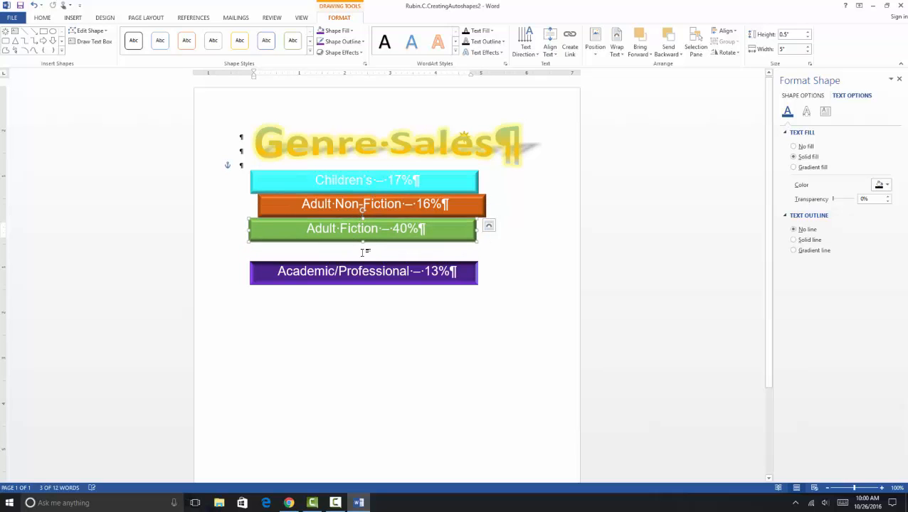
click(493, 239)
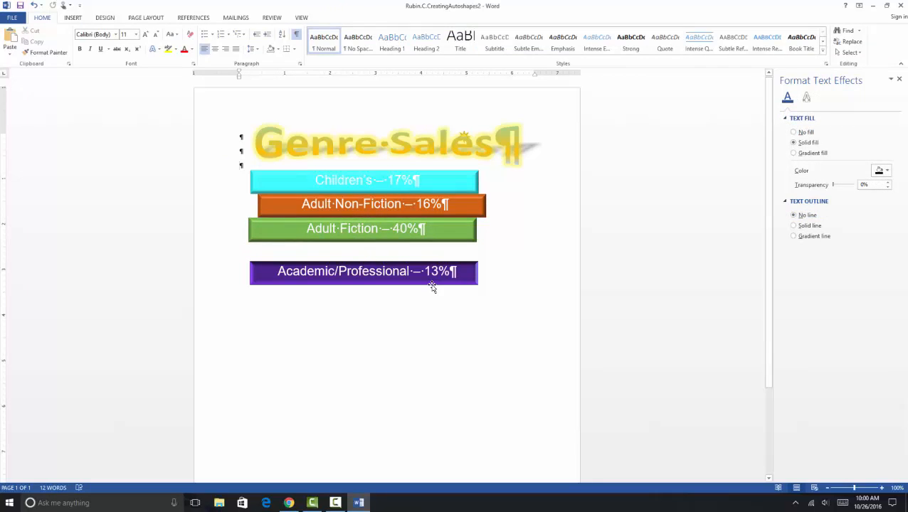
- Draw a rectangle about 4.54" wide below the Academic/Professional bar, set its height to 0.5" and keep it selected
click(70, 19)
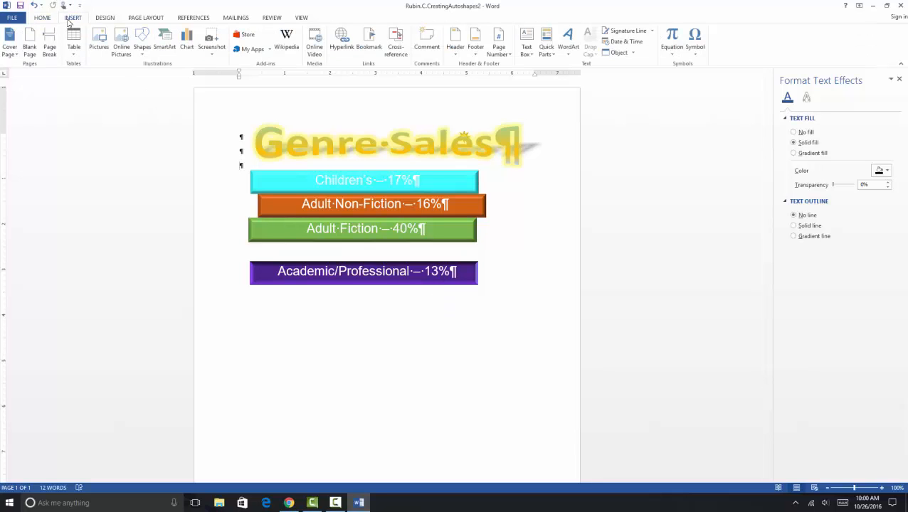
click(144, 53)
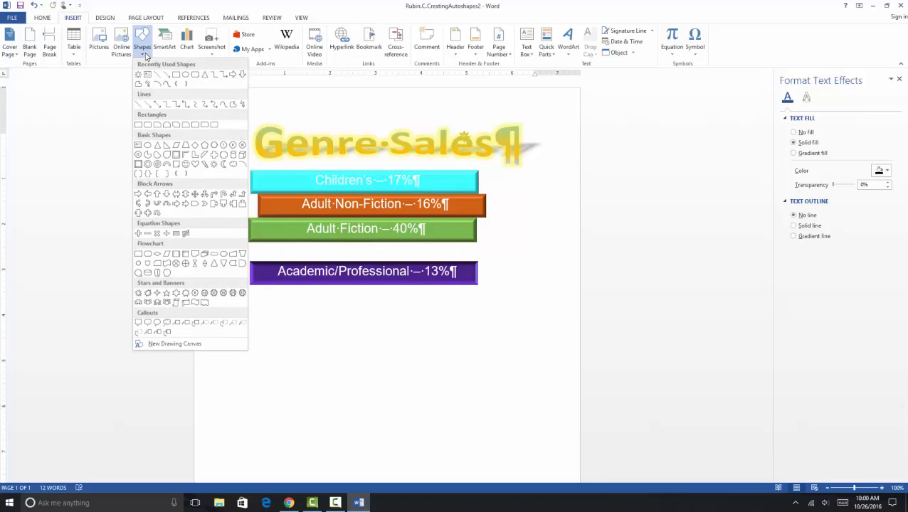
click(171, 83)
mouse_move(273, 309)
mouse_down()
mouse_move(472, 339)
mouse_move(481, 332)
mouse_up()
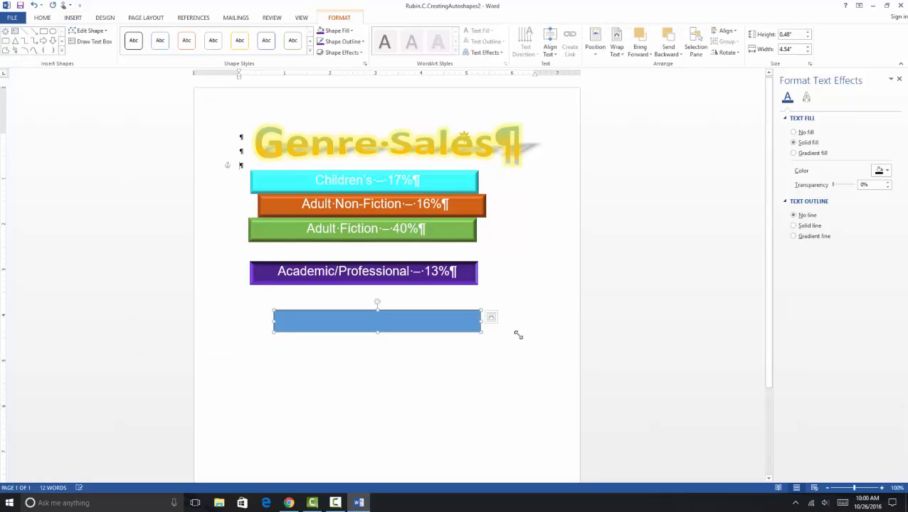
click(788, 35)
text(.5)
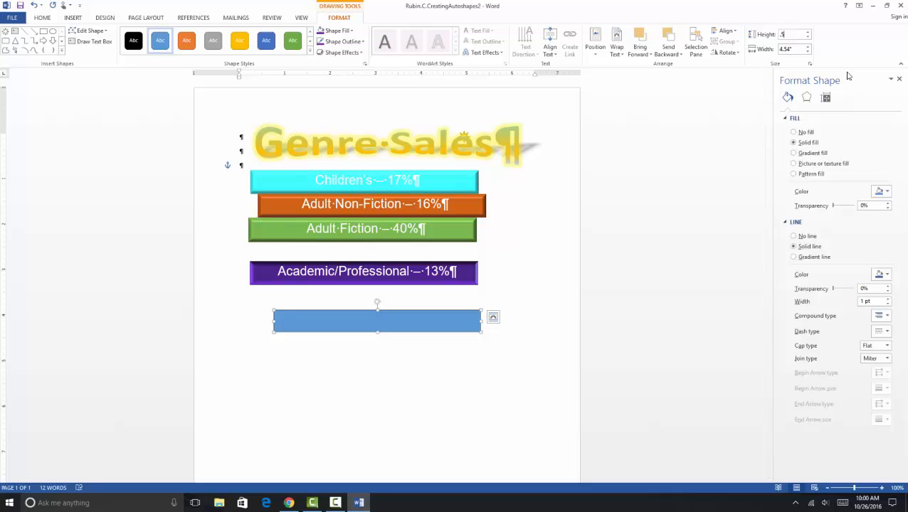
key(Tab)
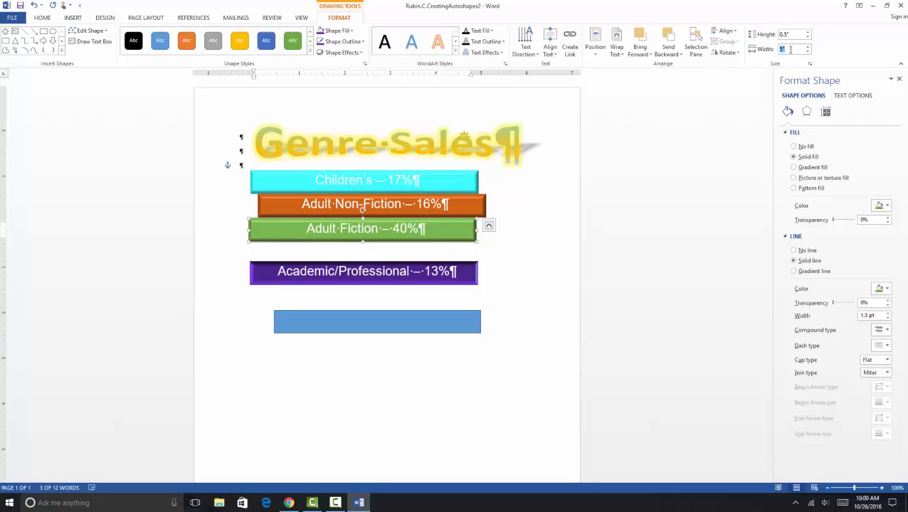
key(Return)
click(449, 311)
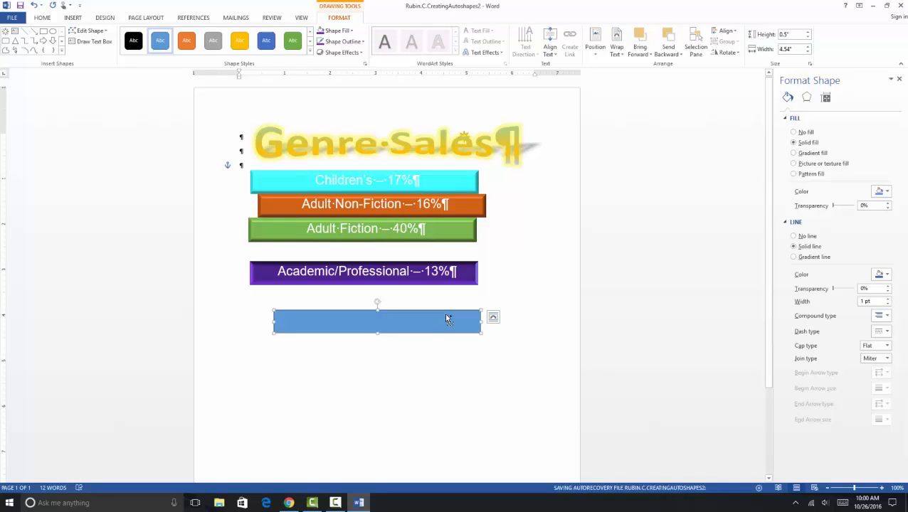
- Paste two copies of the blue rectangle and space them out one below the other under the original
key(ctrl+v)
key(ctrl+v)
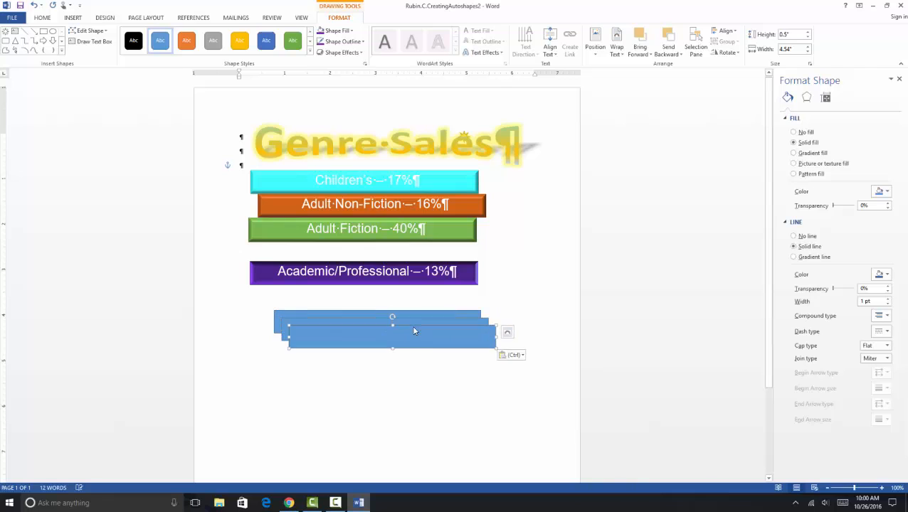
drag(407, 337, 401, 401)
drag(384, 327, 383, 360)
- Apply the slanted 13 pt by 6 pt bevel preset as top and bottom bevel to the uppermost blue rectangle
click(365, 321)
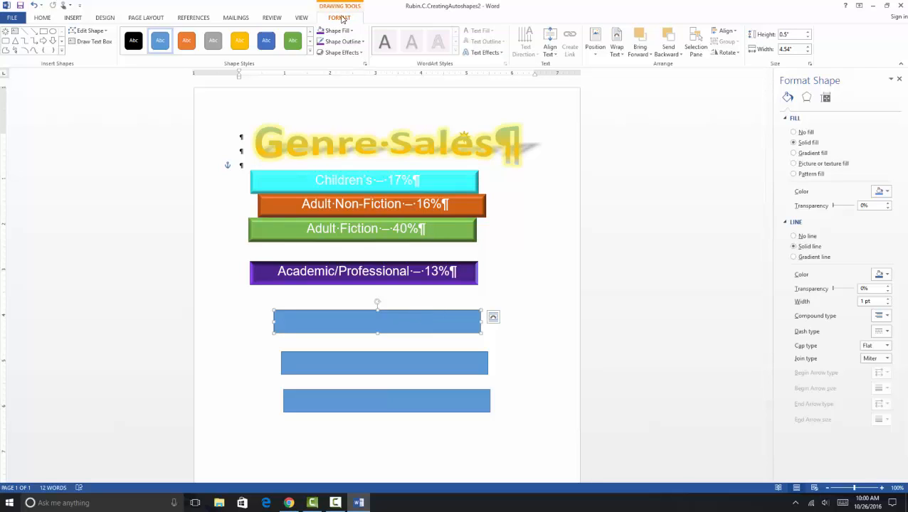
click(806, 98)
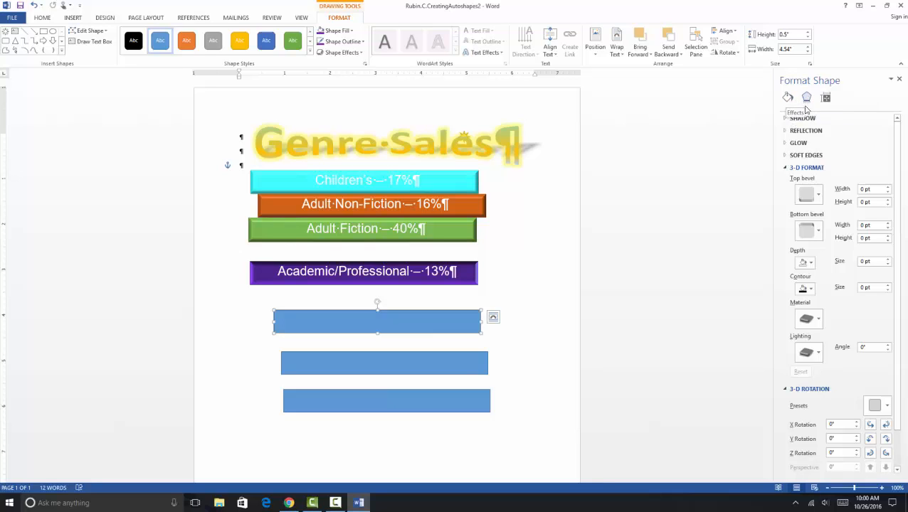
click(810, 194)
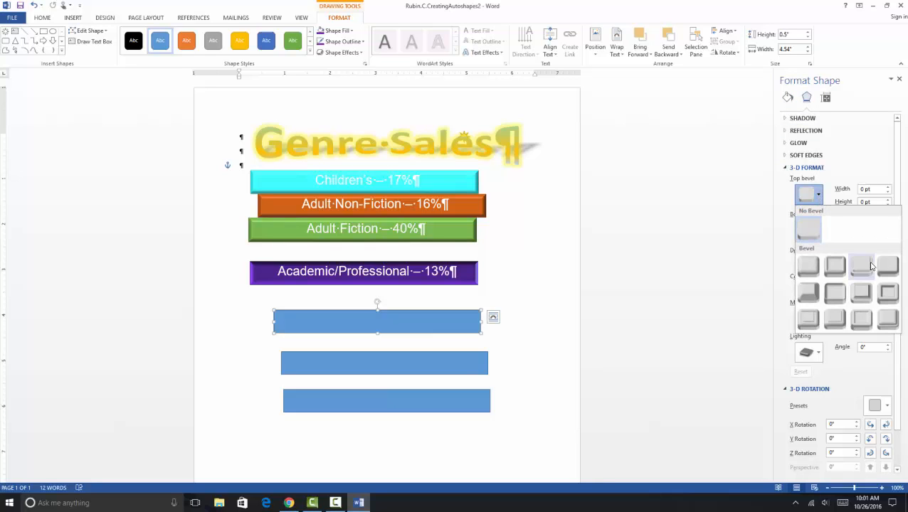
click(869, 266)
click(819, 233)
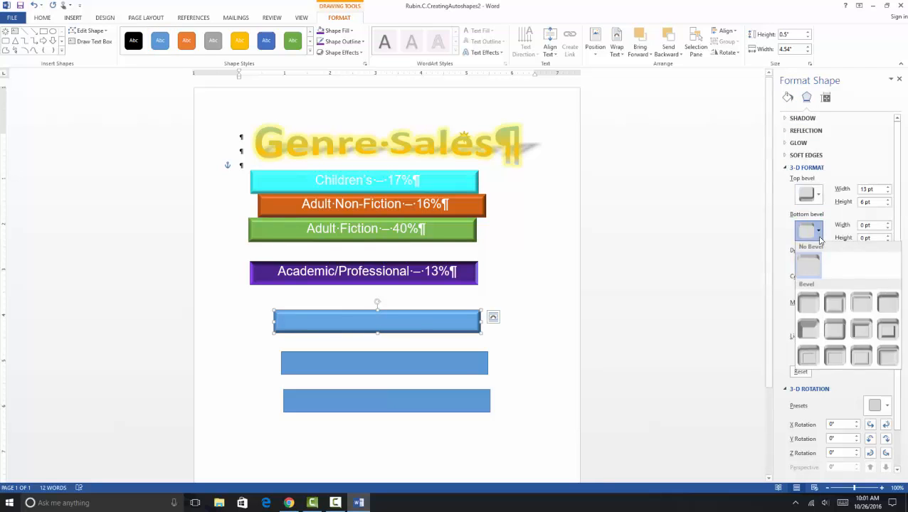
click(882, 304)
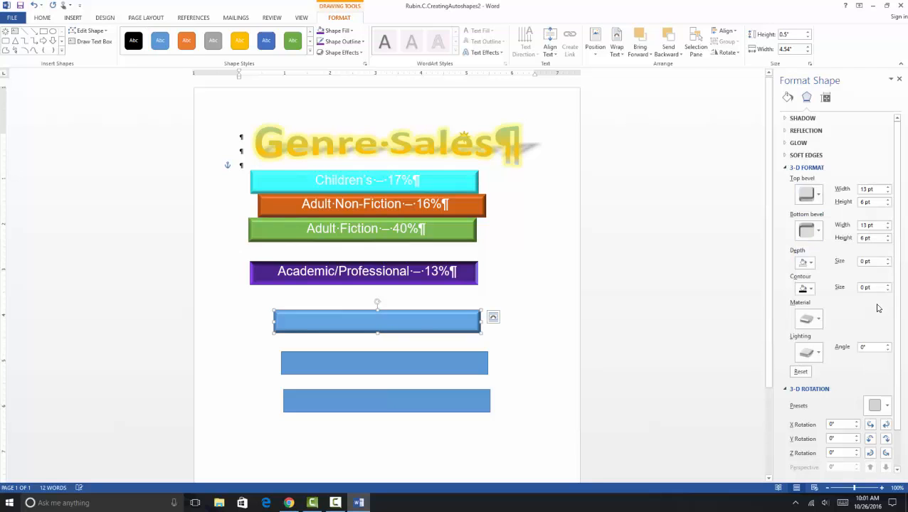
- Give the middle blue rectangle the same slanted bevel preset for its top and bottom bevels
click(476, 359)
click(812, 193)
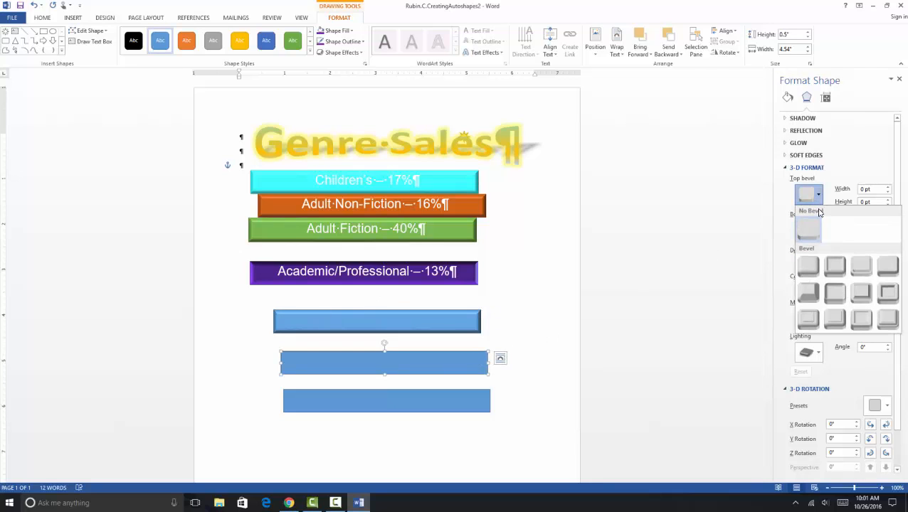
click(887, 265)
click(818, 231)
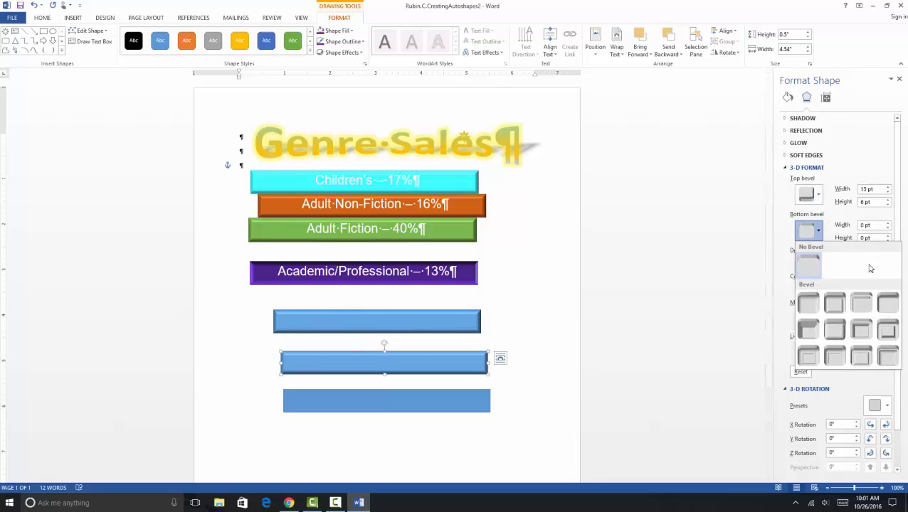
click(889, 306)
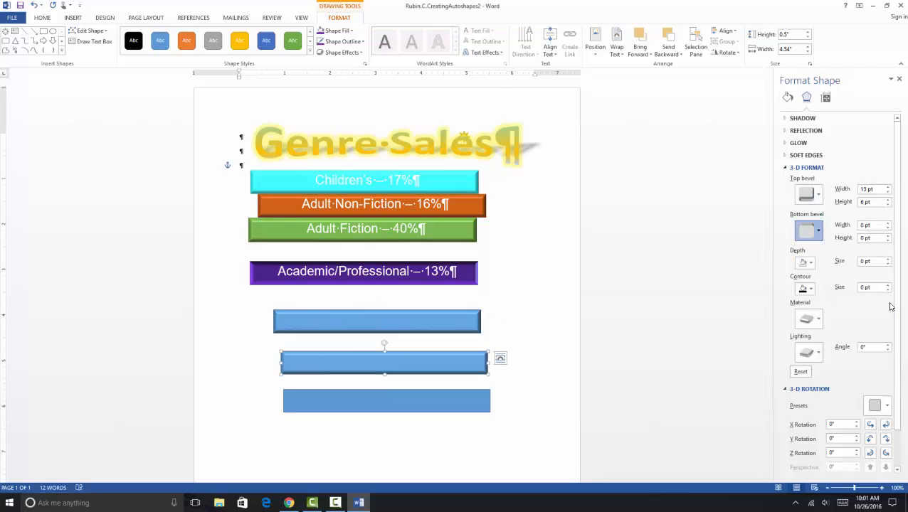
- Give the lowest blue rectangle the slanted 13 pt by 6 pt top and bottom bevels and deselect it
click(491, 399)
click(807, 194)
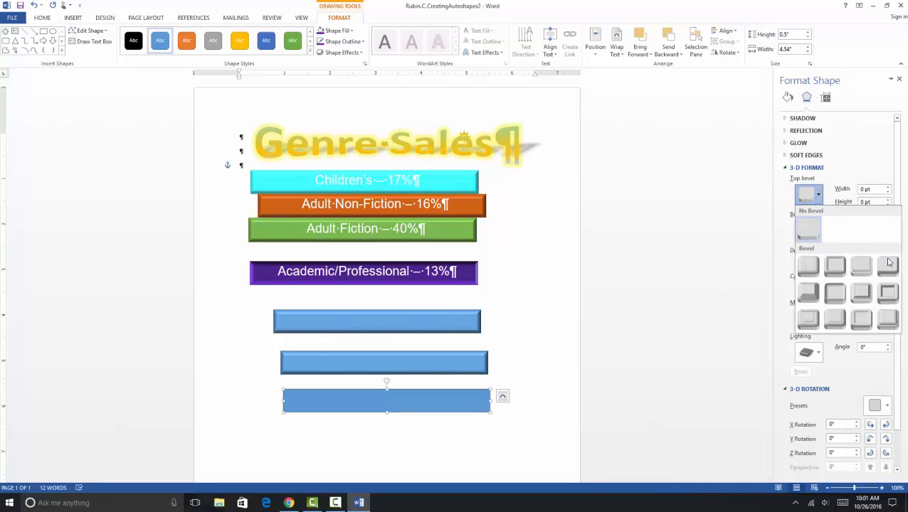
click(877, 264)
click(807, 230)
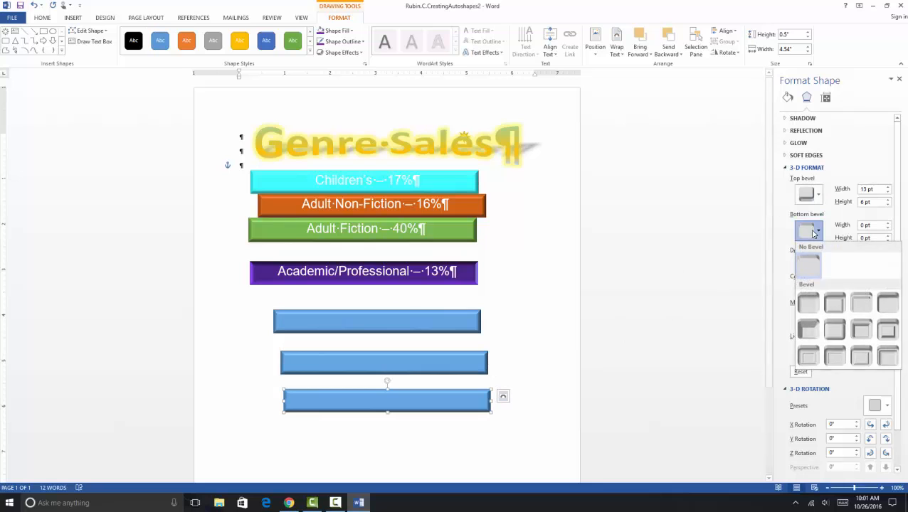
click(893, 304)
click(562, 333)
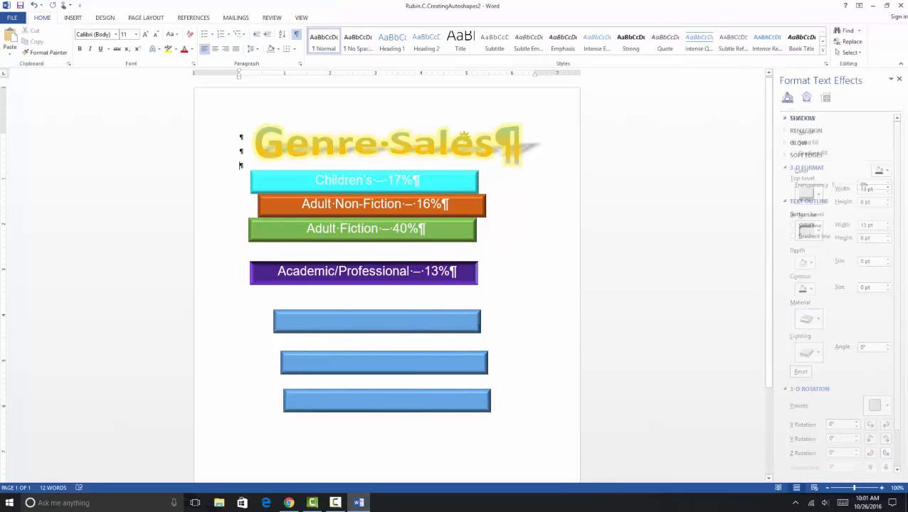
- Add the text "Religion – 6%" to the uppermost blue rectangle
click(460, 313)
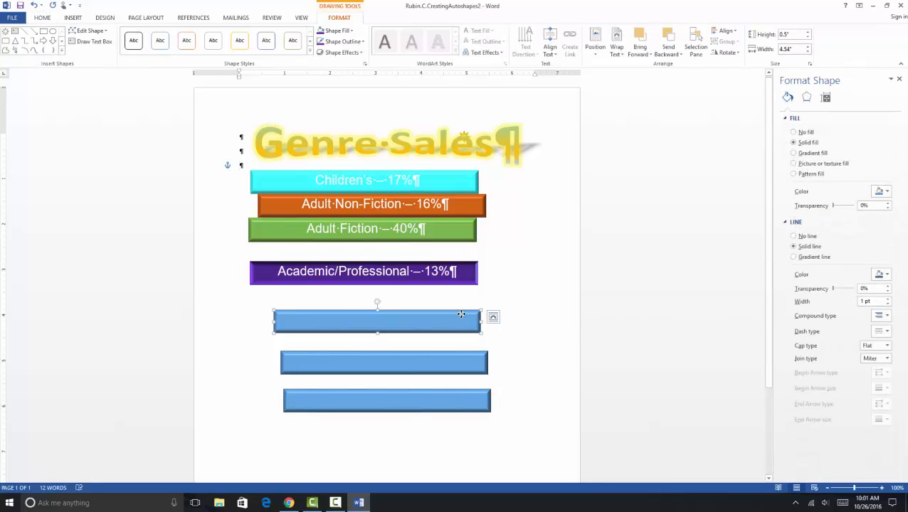
right_click(449, 311)
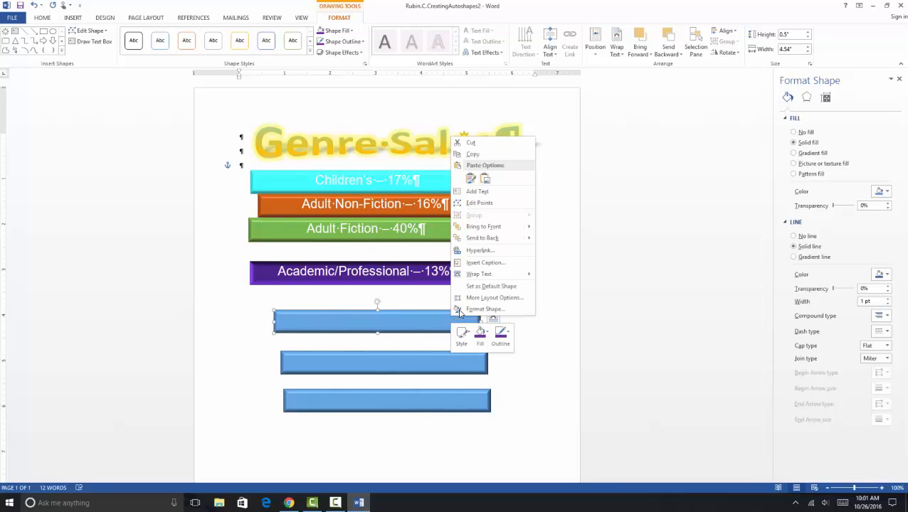
click(489, 191)
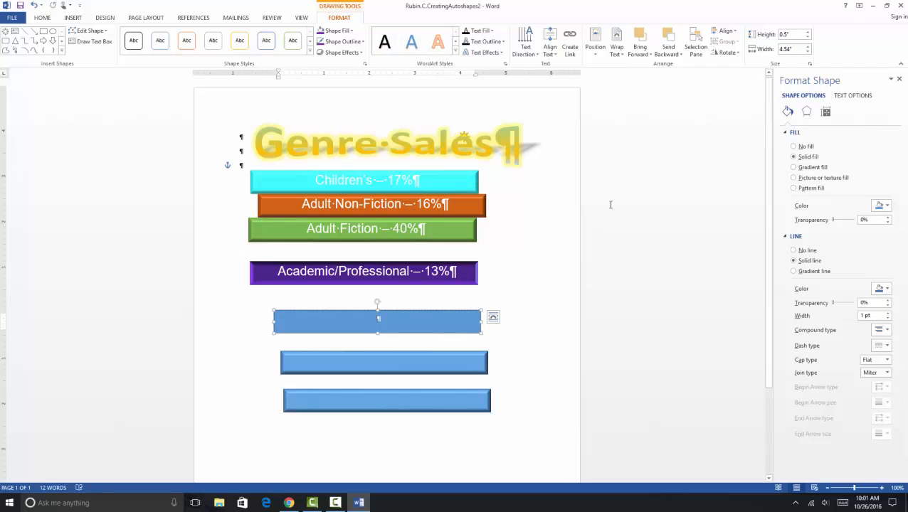
text(Religion)
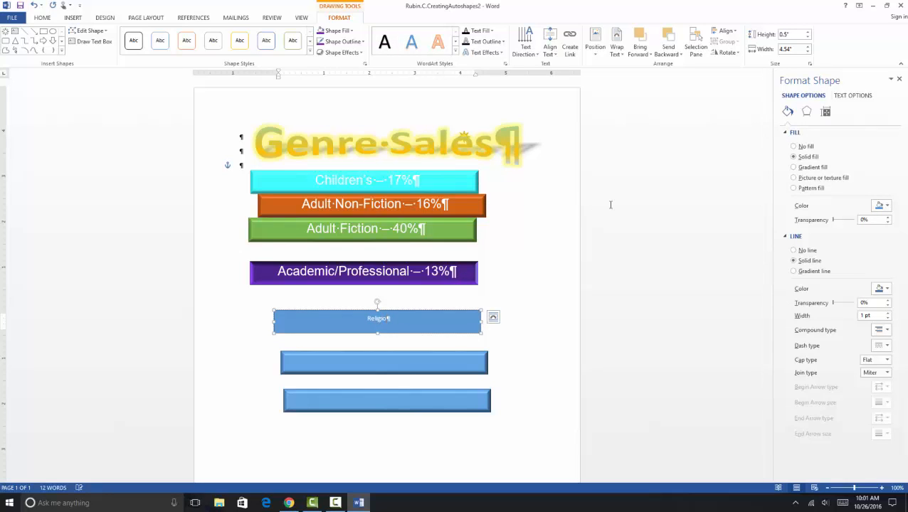
text( - 6%)
key(ctrl)
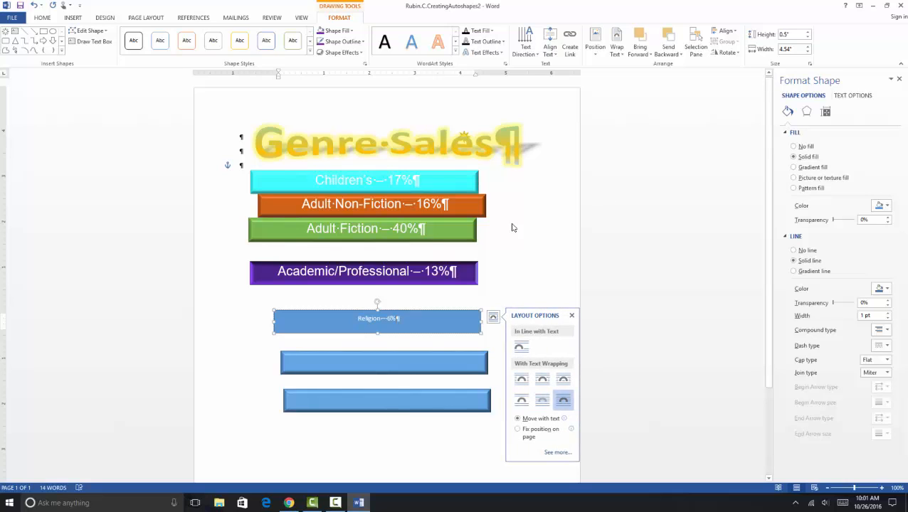
- Format the "Religion – 6%" label text as 20 pt Arial
triple_click(405, 319)
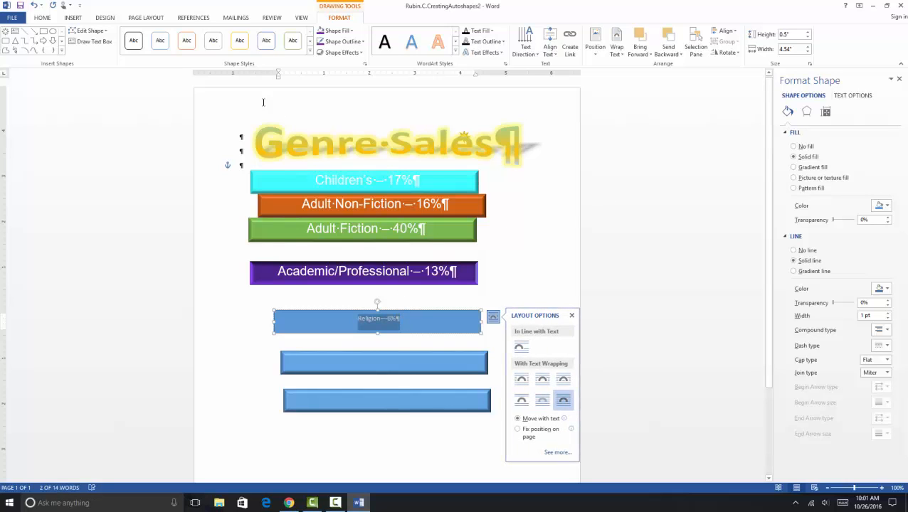
click(45, 18)
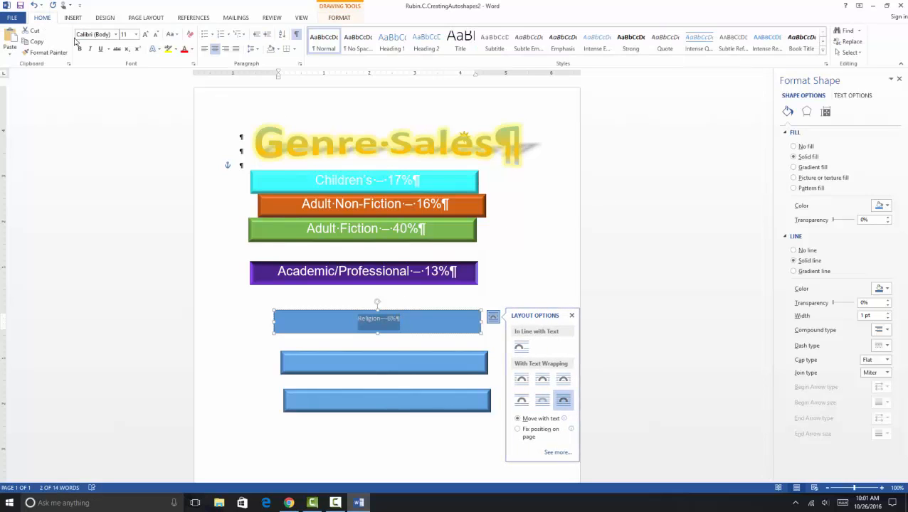
click(135, 33)
click(127, 118)
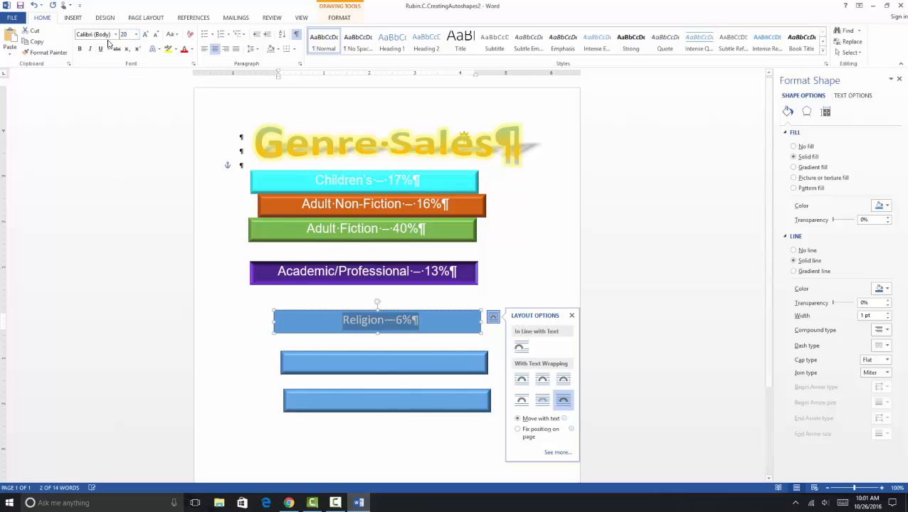
click(115, 34)
click(102, 90)
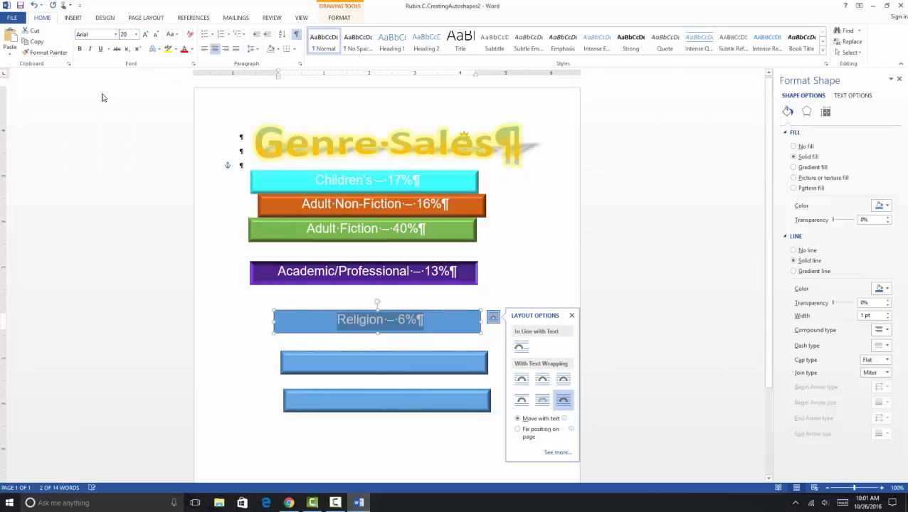
- Enable text entry in the middle blue rectangle and set its font to Arial, size 20
right_click(373, 359)
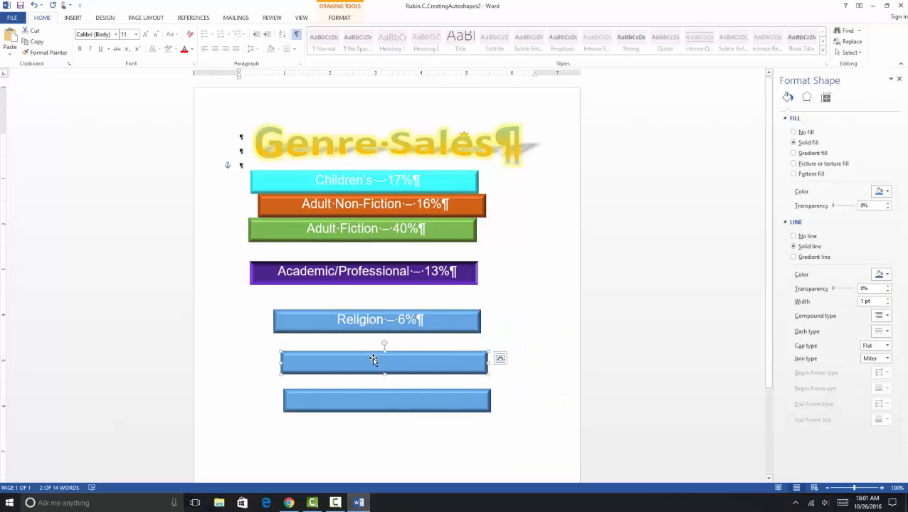
click(400, 234)
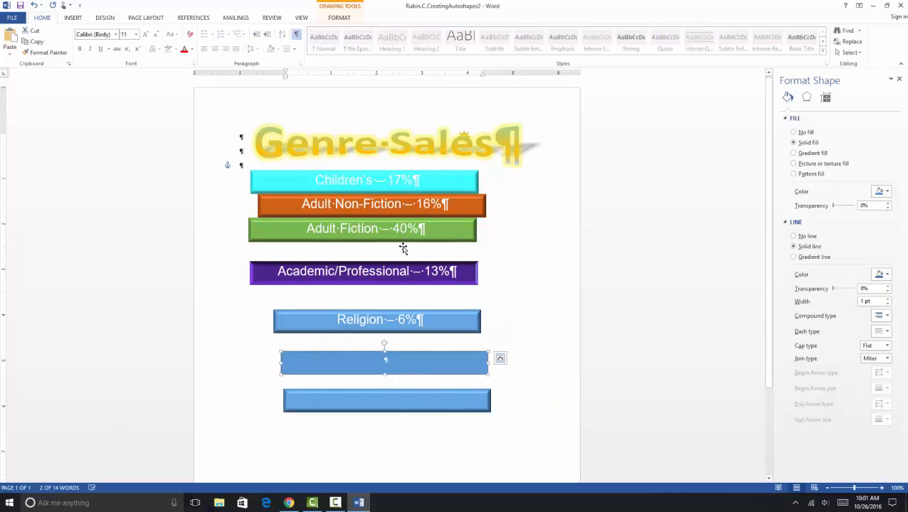
click(108, 34)
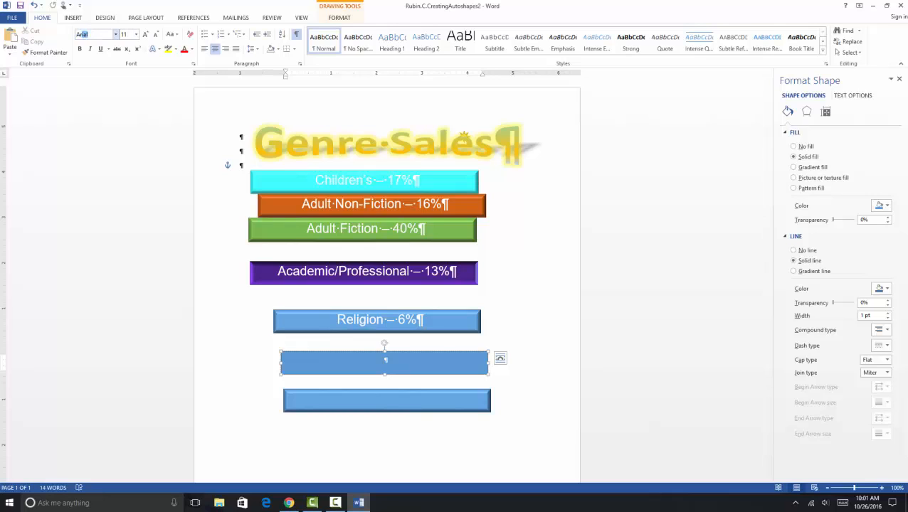
key(Return)
click(126, 34)
text(20)
key(Return)
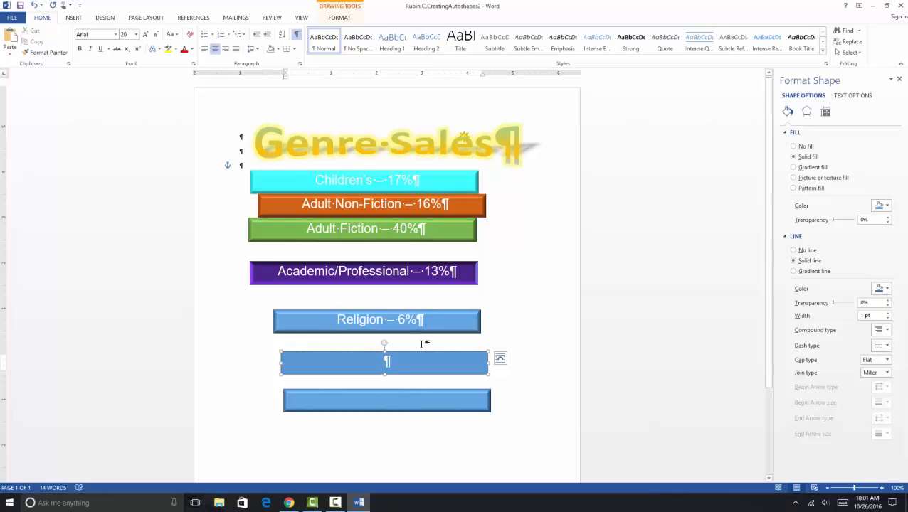
- Label the middle blue rectangle "Scientific/Technical – 3%"
text(Scientific)
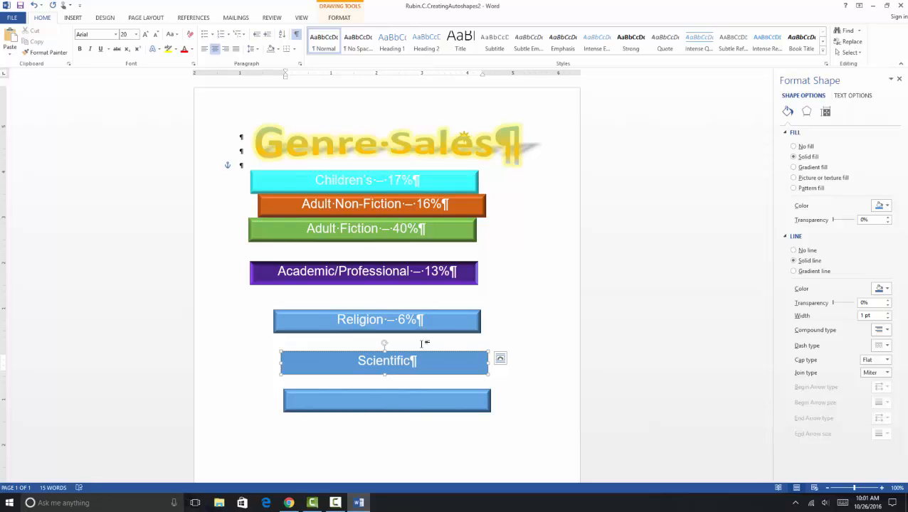
text(/Technical Bo)
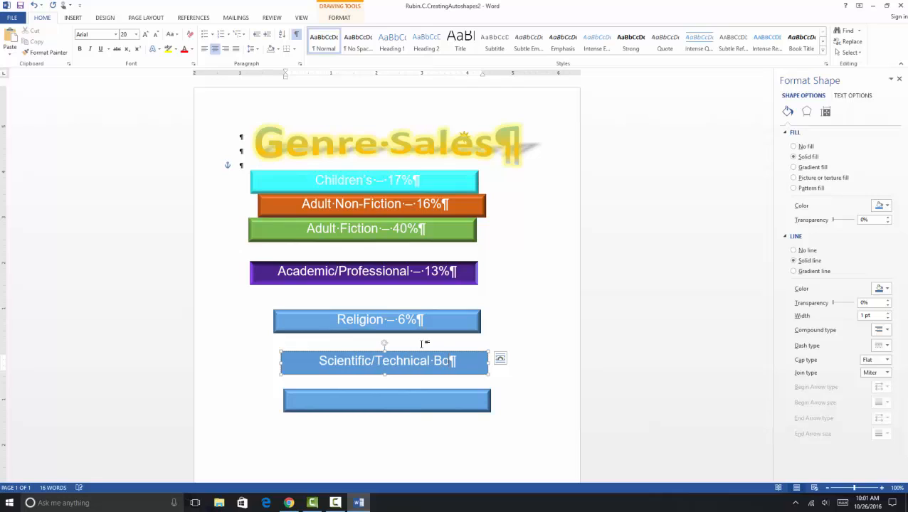
text(oks)
key(BackSpace)
key(BackSpace)
key(BackSpace)
key(BackSpace)
key(BackSpace)
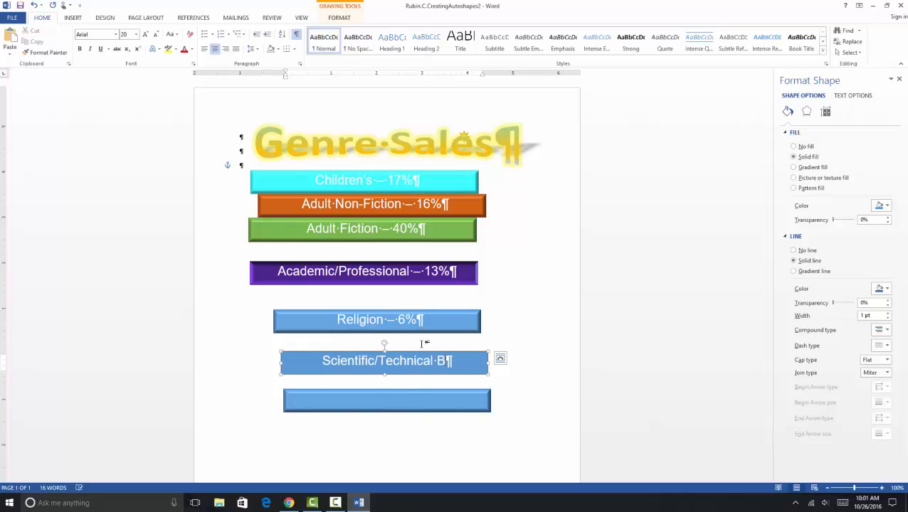
text(- 3%)
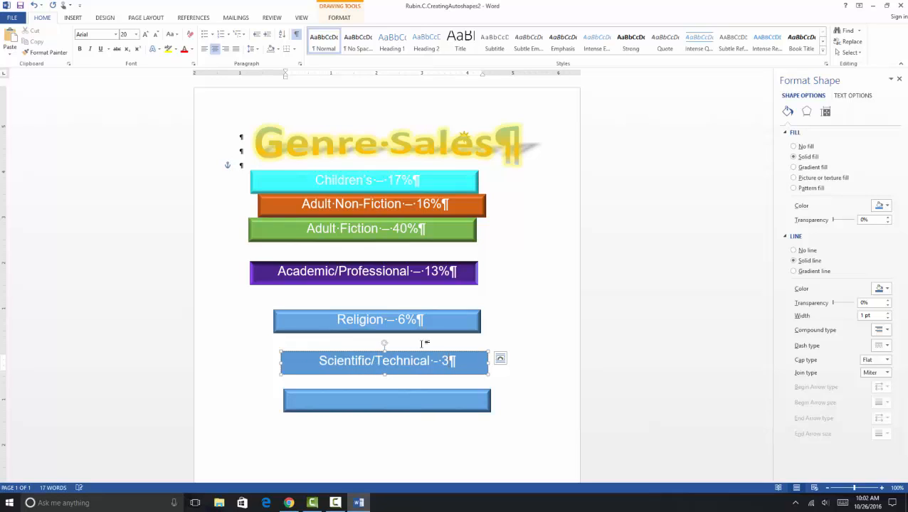
- Add the text "Various – 5%" to the lowest blue rectangle
right_click(414, 400)
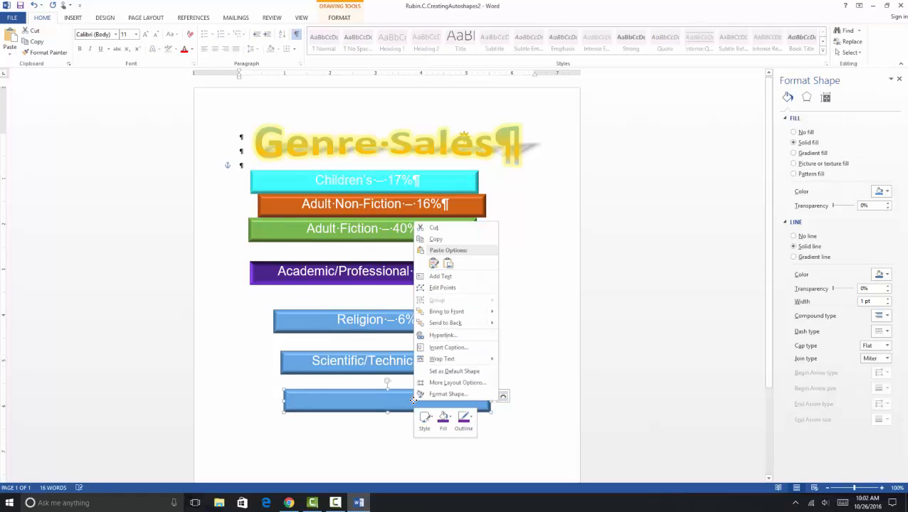
click(436, 276)
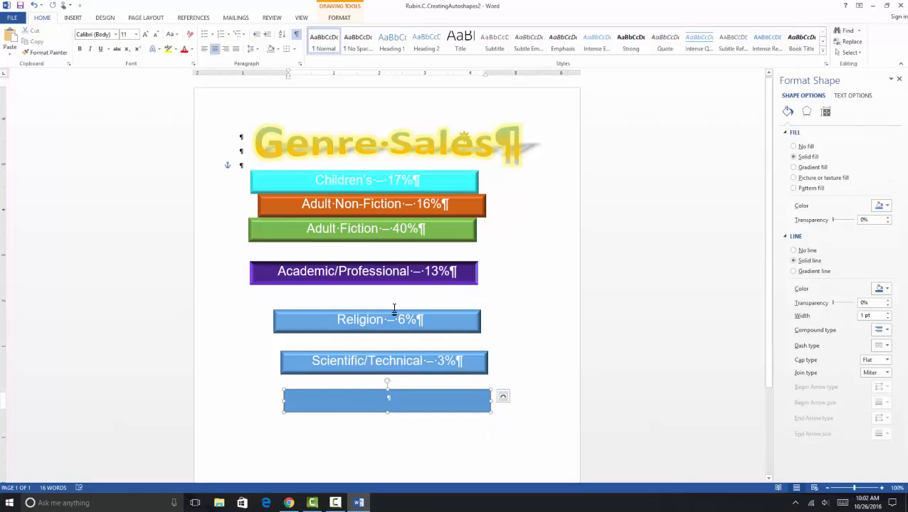
text(Va)
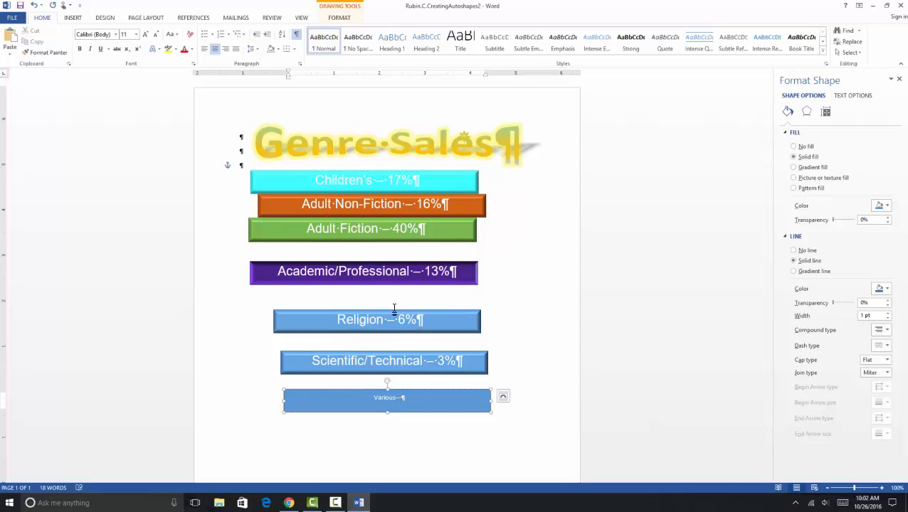
text(rious - 5%)
- Format the "Various – 5%" label as 20 pt Arial and deselect the rectangle
key(ctrl+a)
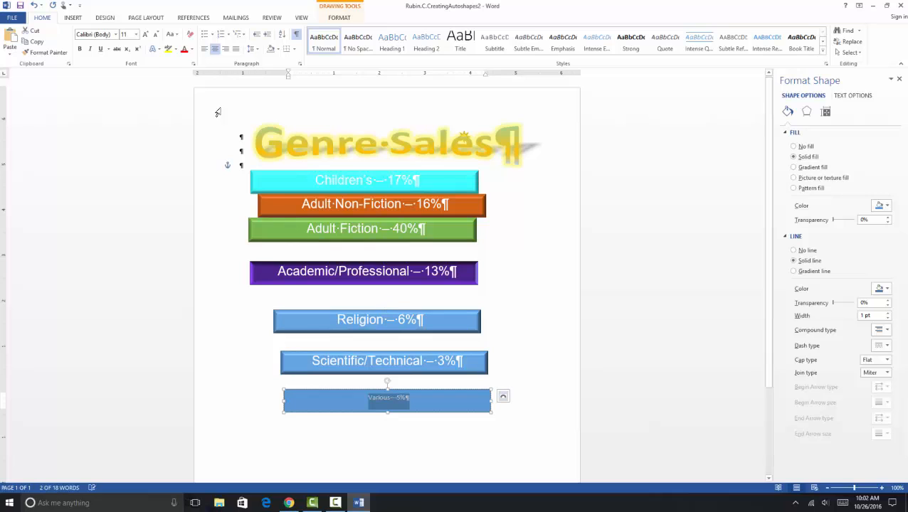
click(135, 34)
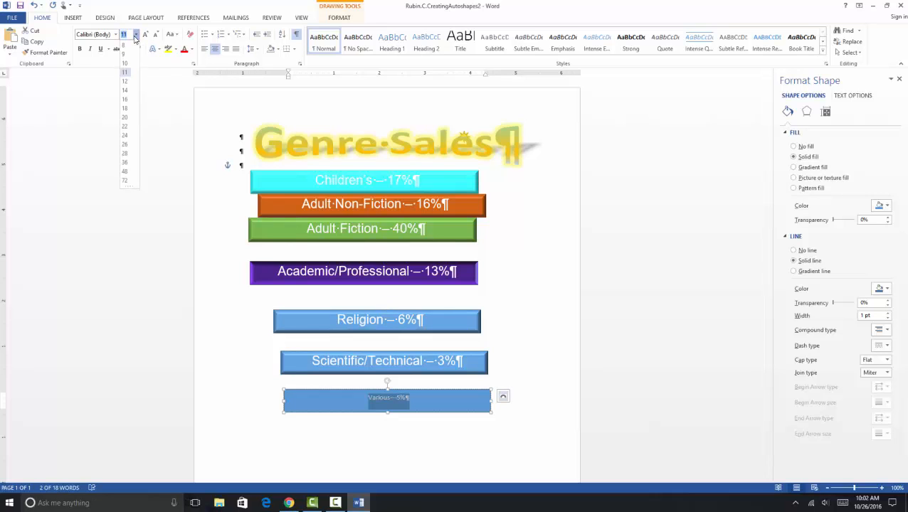
click(125, 117)
click(115, 34)
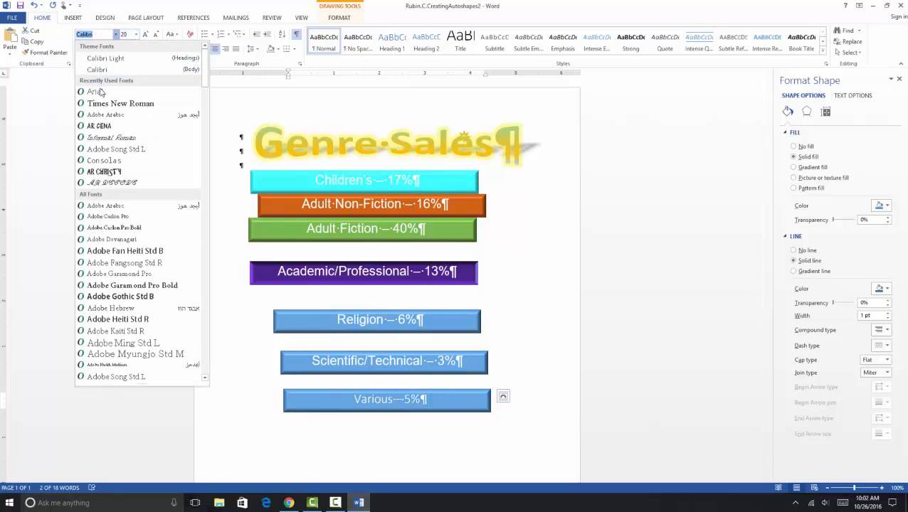
click(97, 94)
click(487, 466)
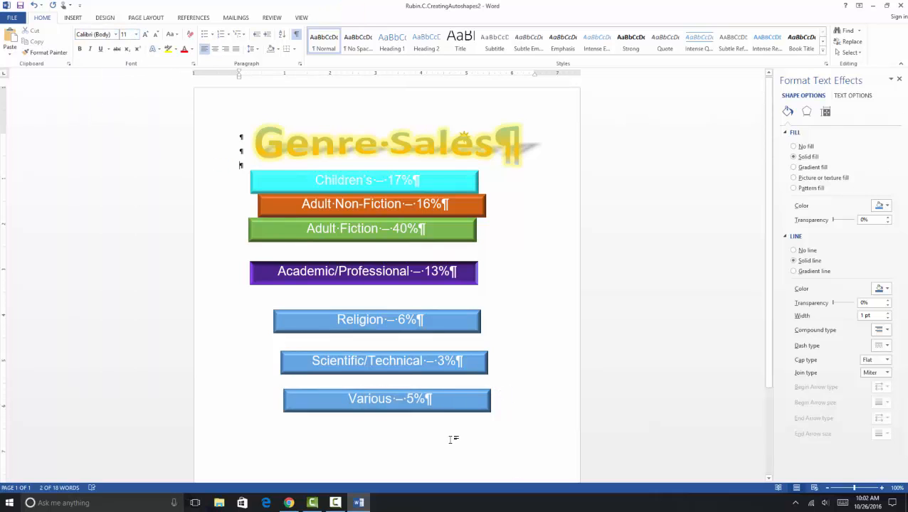
- Fill the Religion bar with a custom bright magenta, RGB 255, 49, 255
click(437, 314)
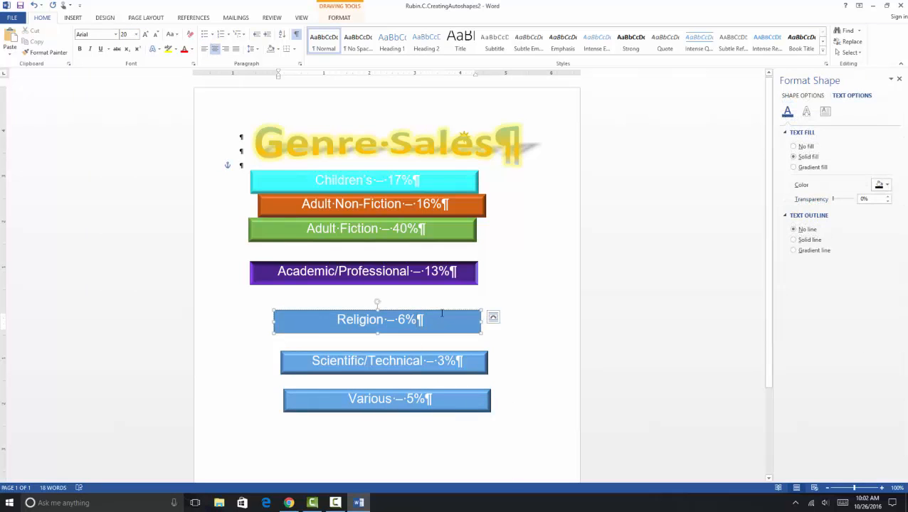
click(443, 309)
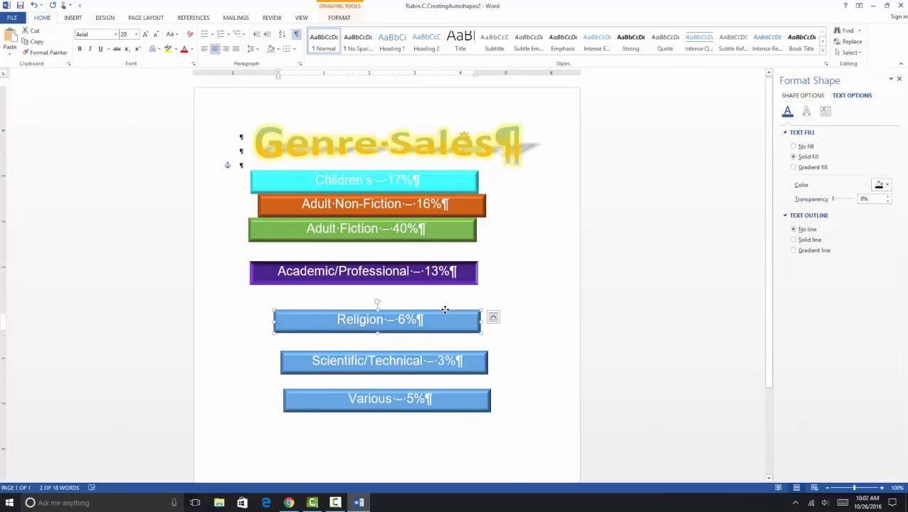
double_click(444, 311)
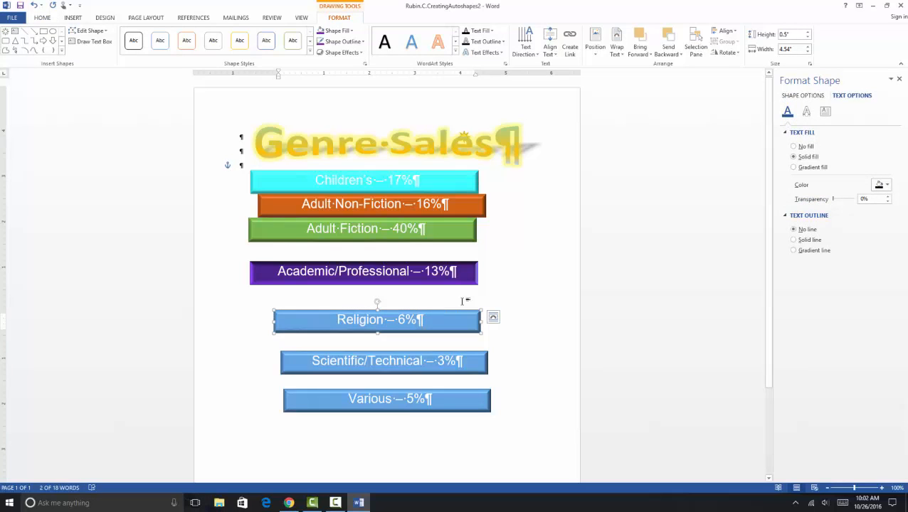
click(489, 32)
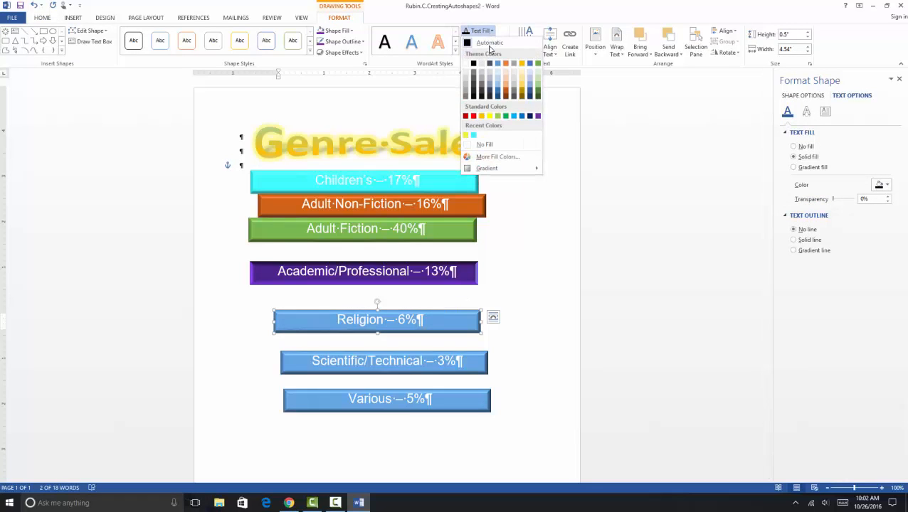
click(602, 264)
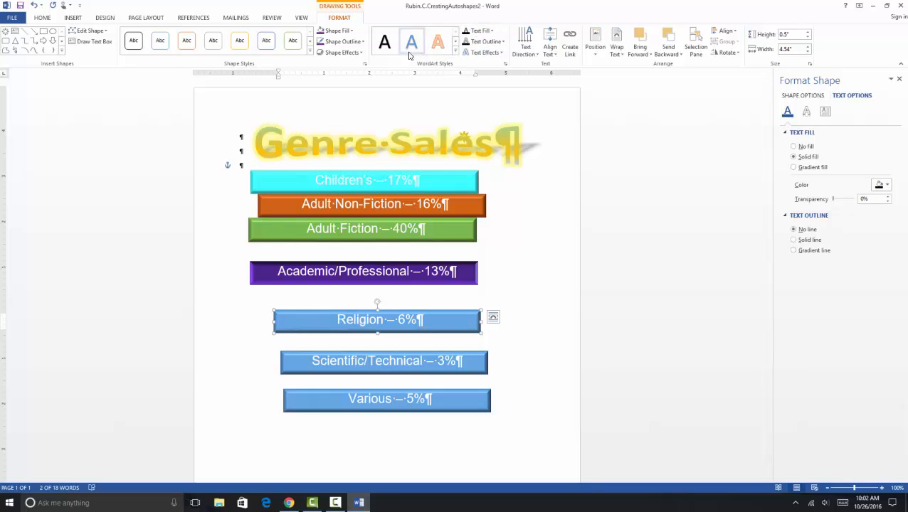
click(348, 32)
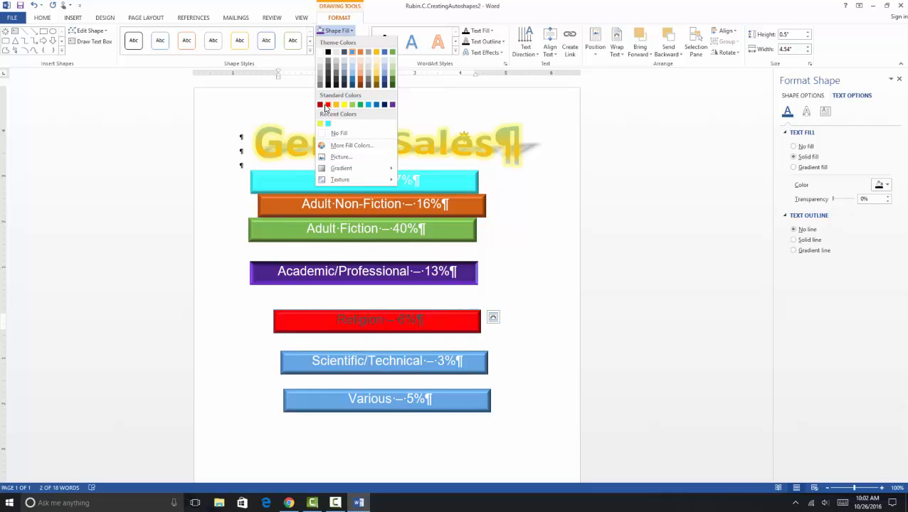
click(348, 146)
click(450, 201)
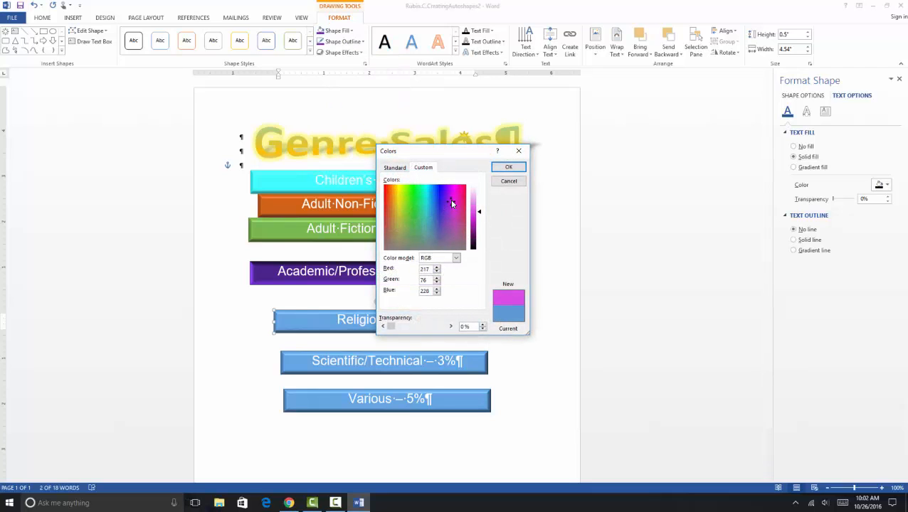
drag(452, 192, 451, 183)
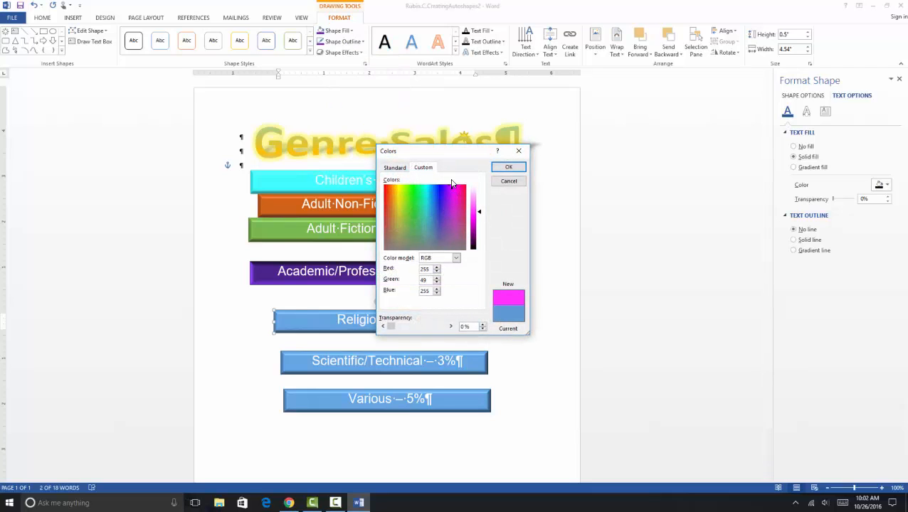
click(508, 168)
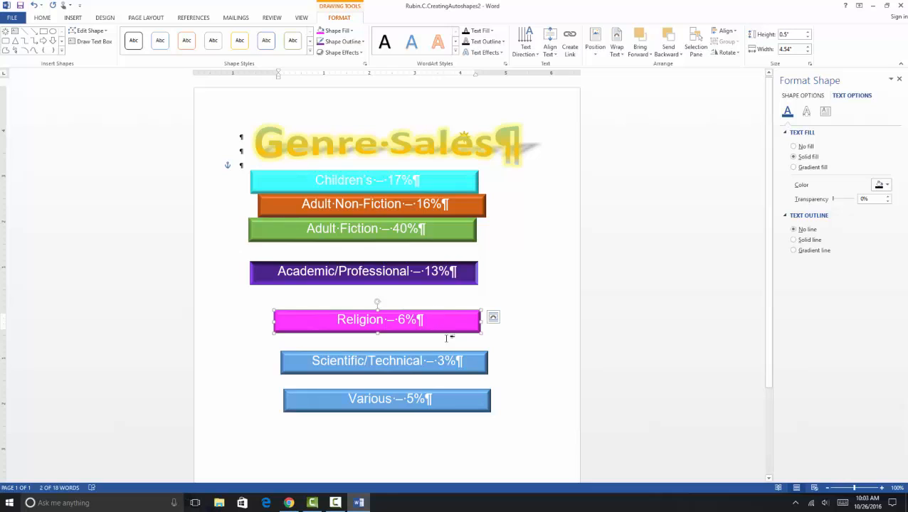
- Give the Religion bar an outline in the same recent magenta as its fill
click(482, 355)
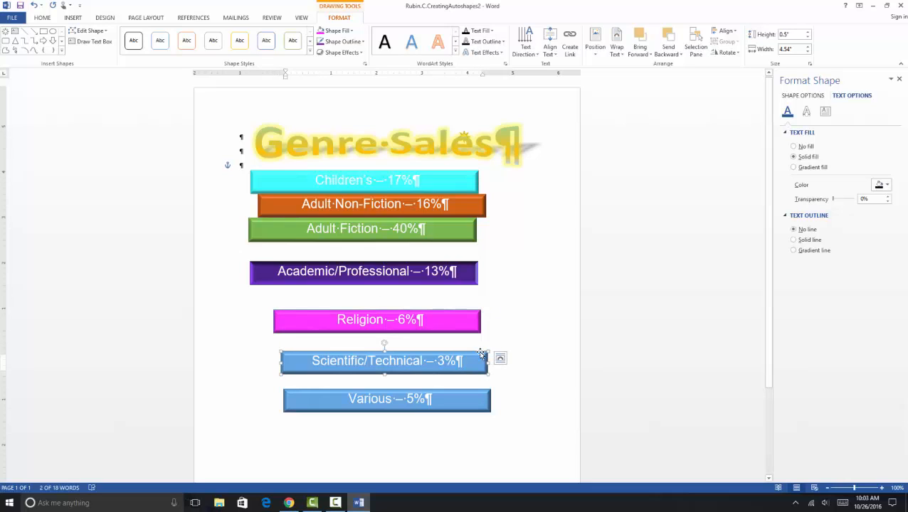
click(476, 314)
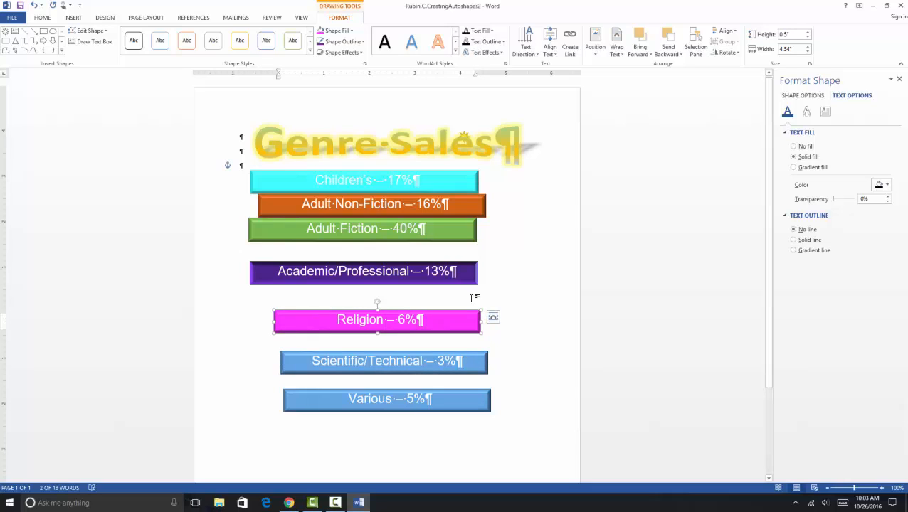
click(341, 41)
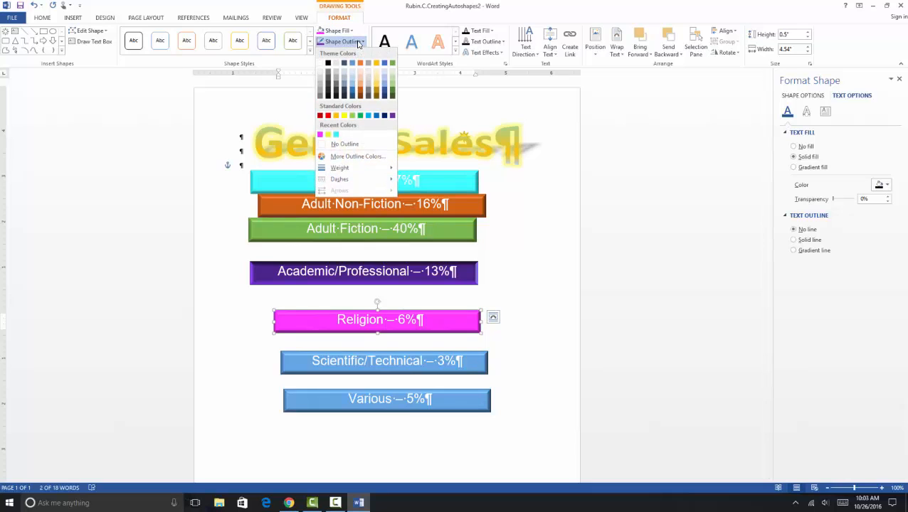
click(320, 135)
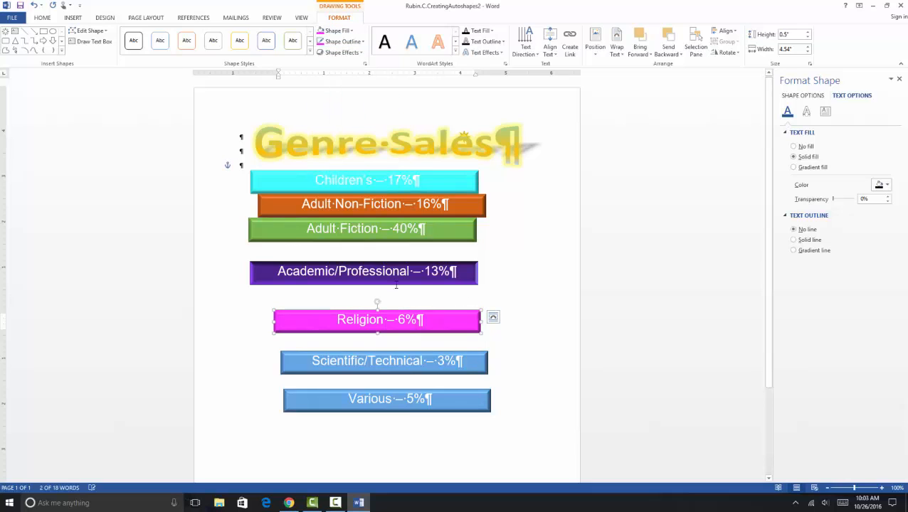
- Fill the Scientific/Technical bar with a custom red and give it an outline in the same recent red
click(476, 353)
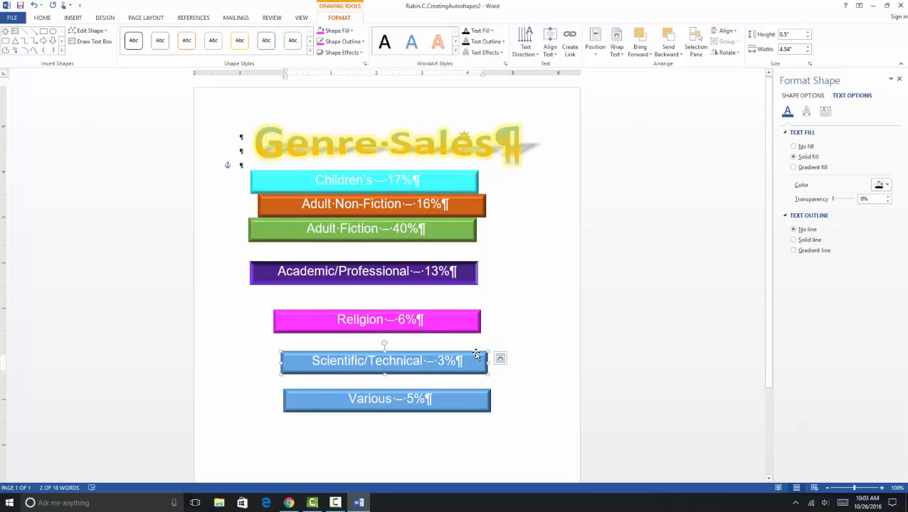
click(344, 31)
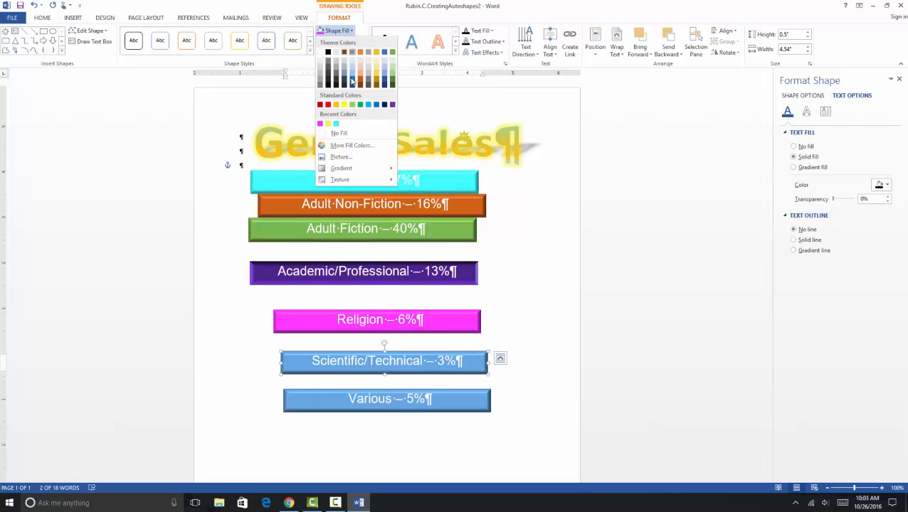
click(359, 147)
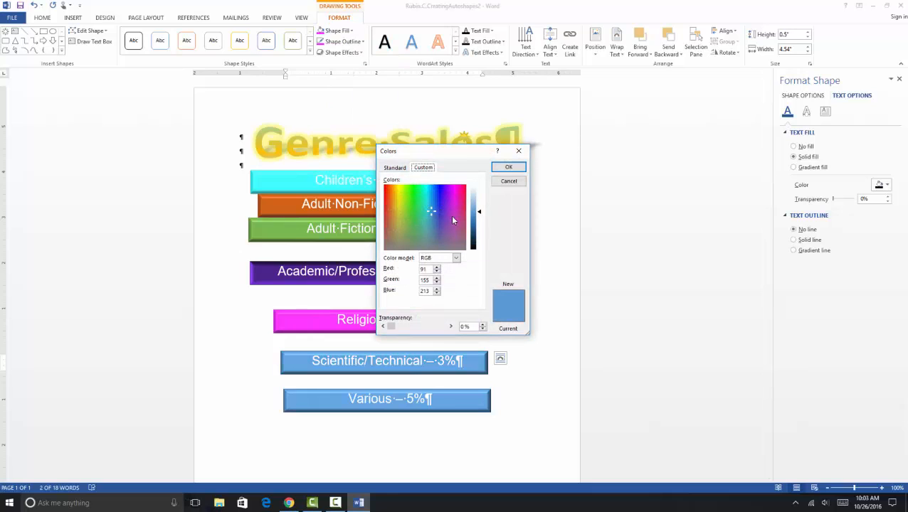
drag(452, 219, 472, 221)
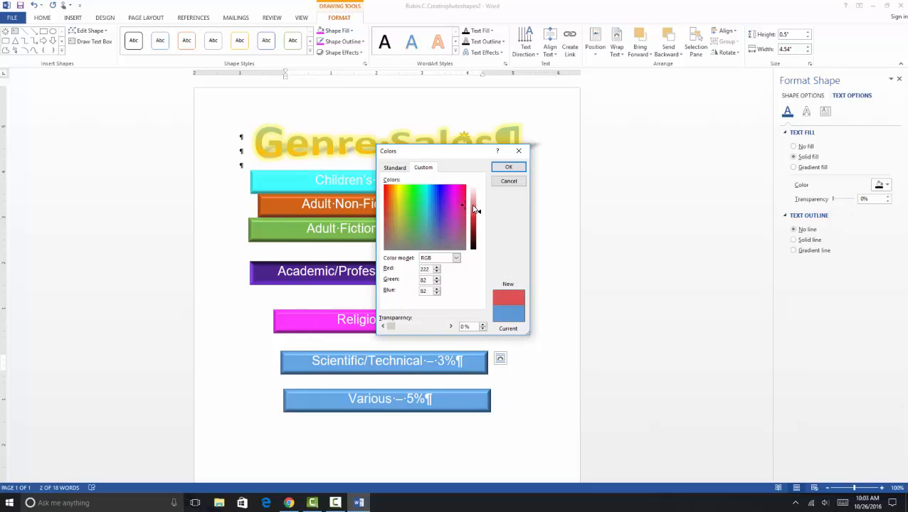
click(508, 167)
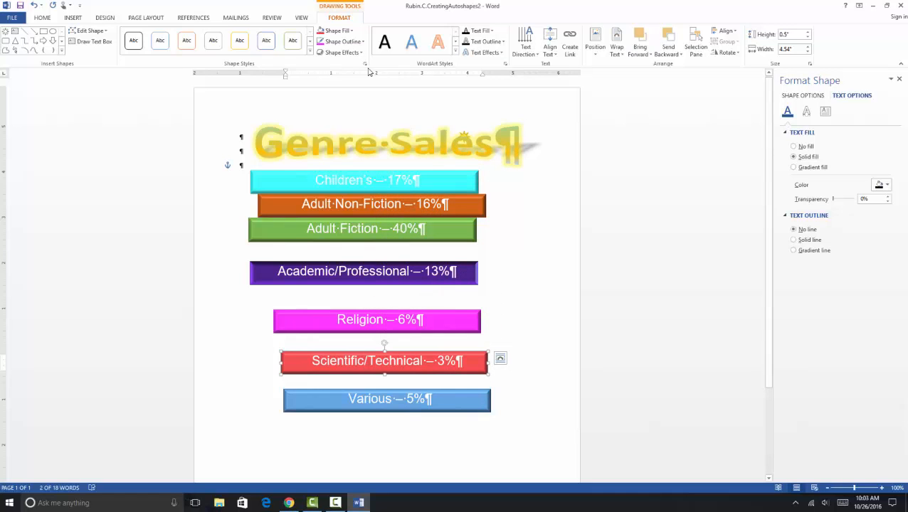
click(342, 41)
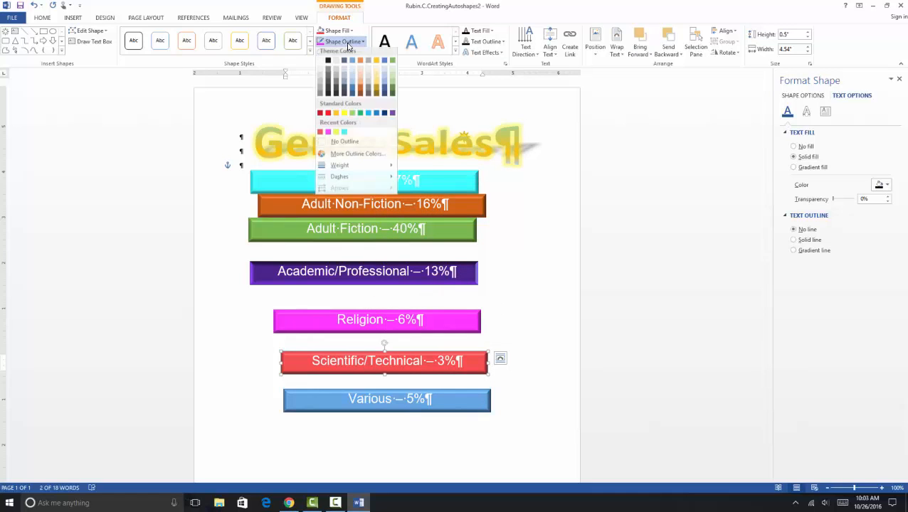
click(321, 135)
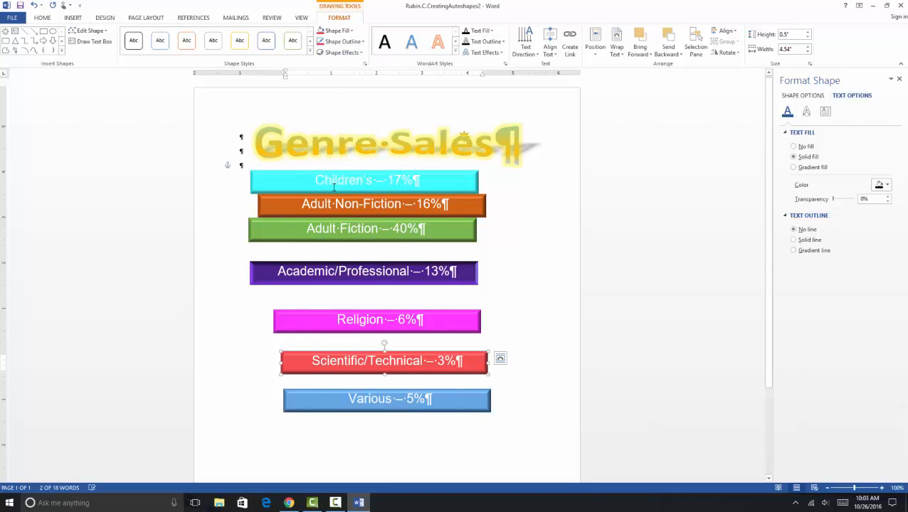
- Fill the Various bar with a custom orange, outline it in the same recent orange, and deselect it
click(444, 392)
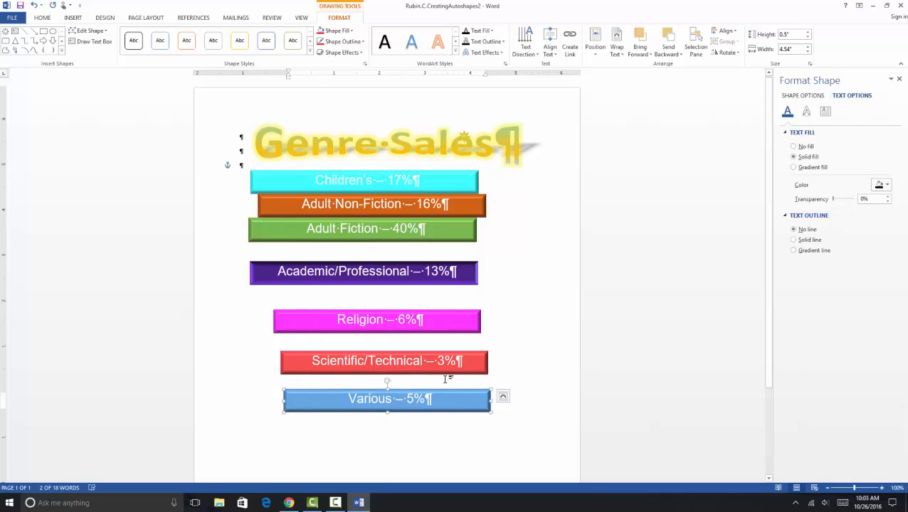
click(346, 34)
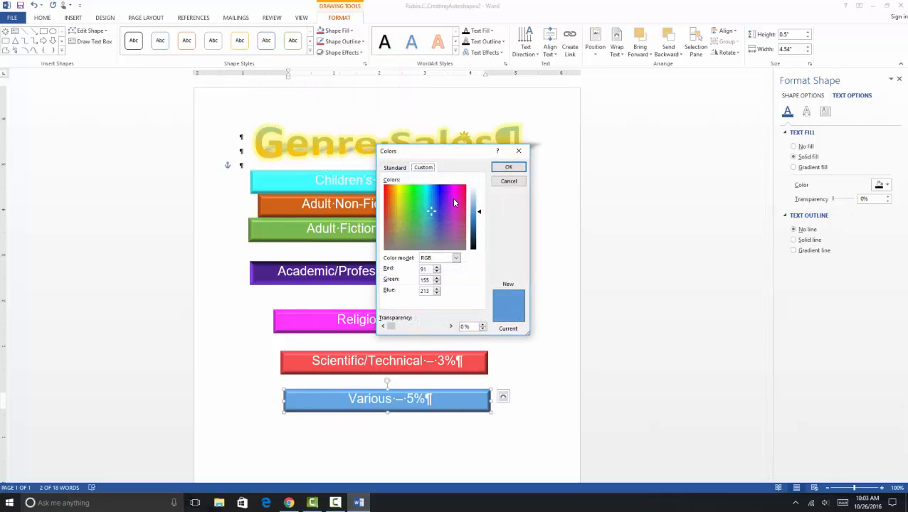
drag(447, 207, 392, 182)
click(514, 166)
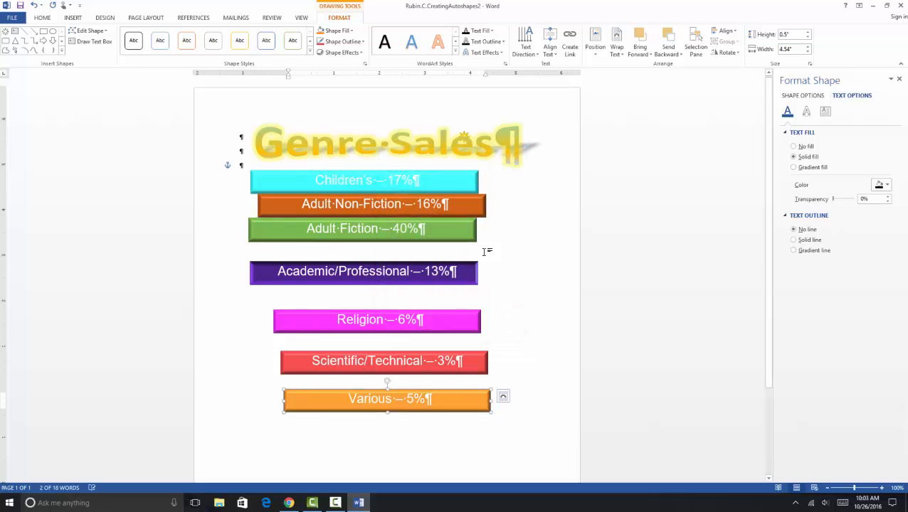
click(342, 41)
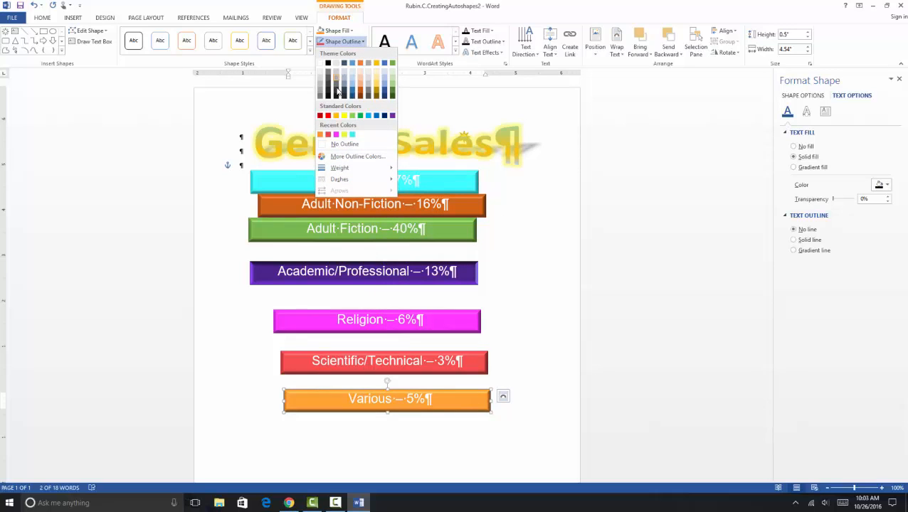
click(321, 133)
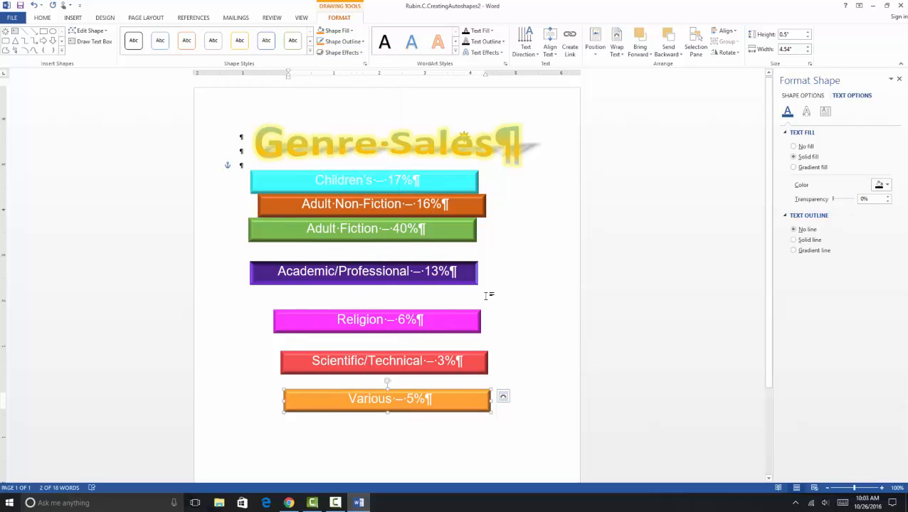
click(488, 250)
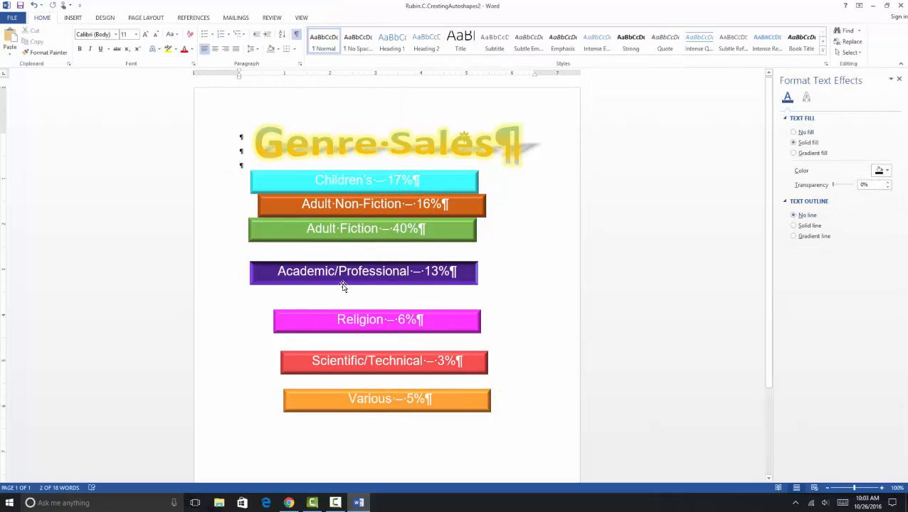
- Move the Academic/Professional bar directly beneath Adult Fiction, and shift the Children's and Adult Fiction bars slightly right for a staggered stack
drag(357, 264, 366, 243)
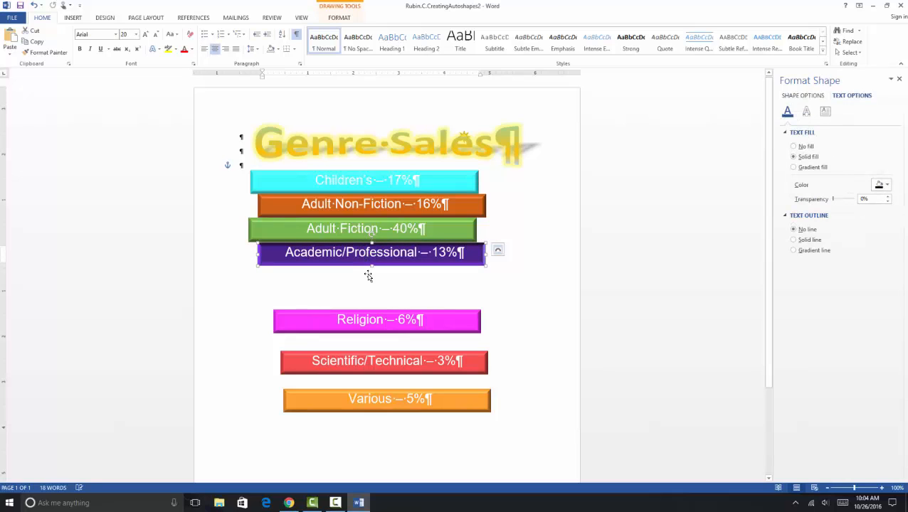
drag(384, 173, 415, 170)
drag(345, 218, 361, 219)
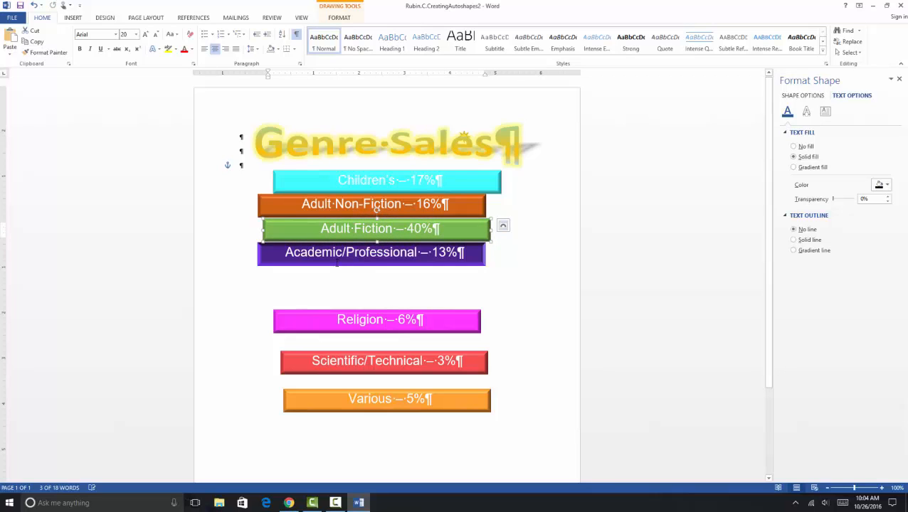
- Nudge the Adult Fiction and Academic/Professional bars slightly up to close the gaps in the stack, leaving both deselected
click(337, 273)
click(359, 225)
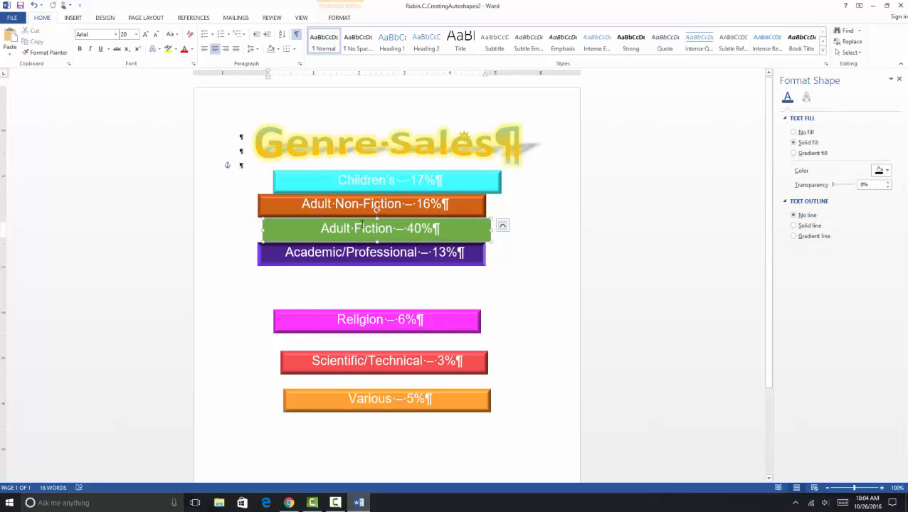
click(473, 219)
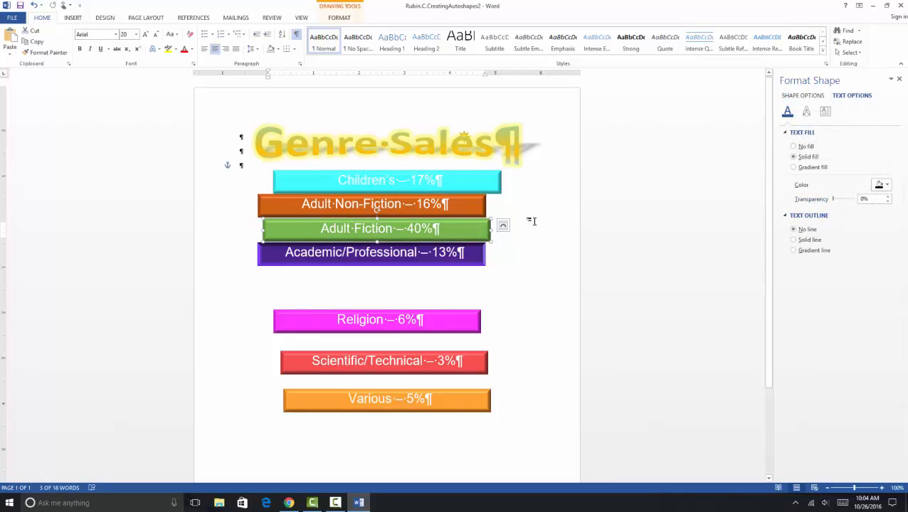
click(478, 268)
key(Up)
key(Up)
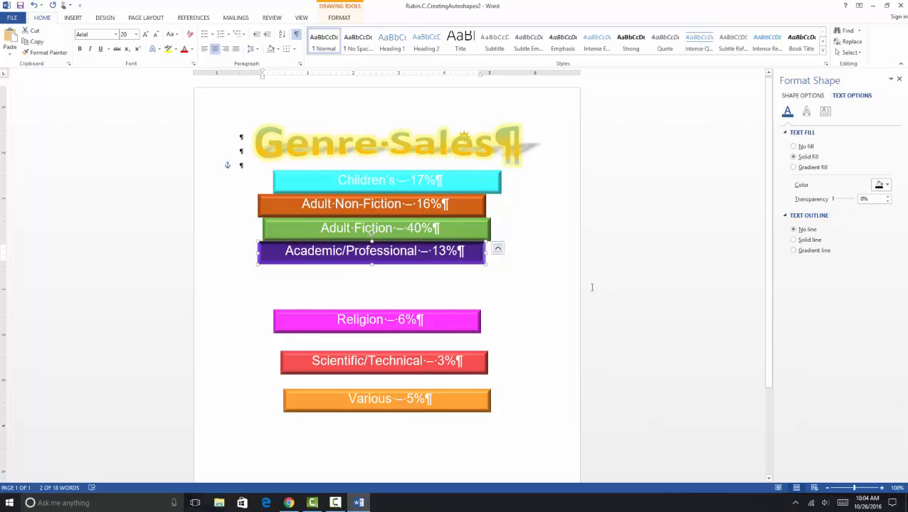
click(543, 277)
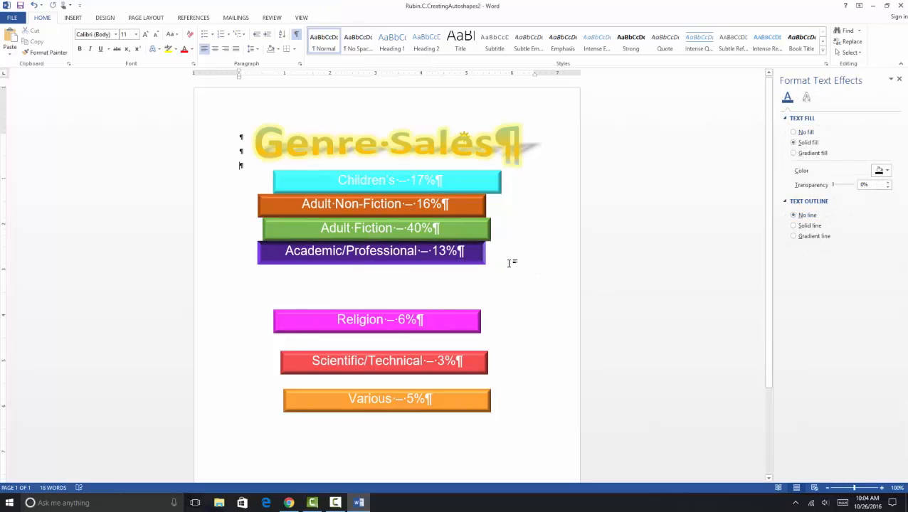
click(486, 256)
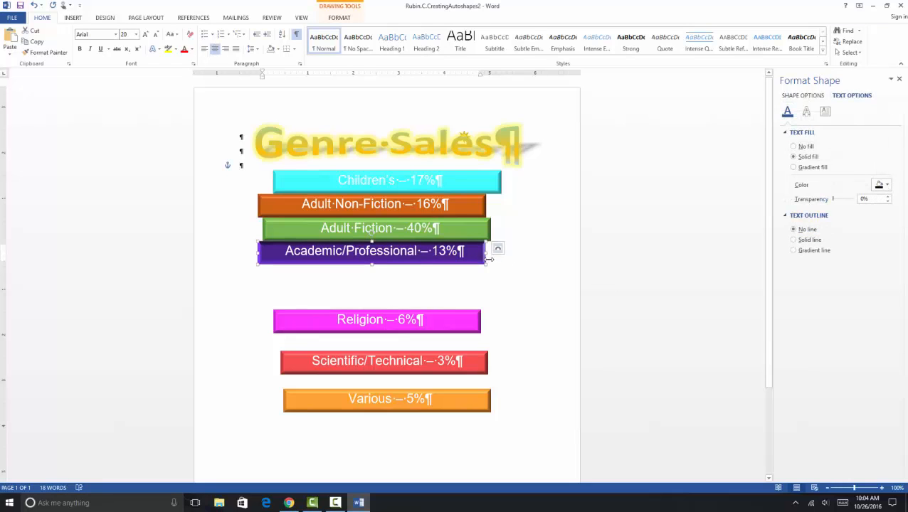
click(496, 255)
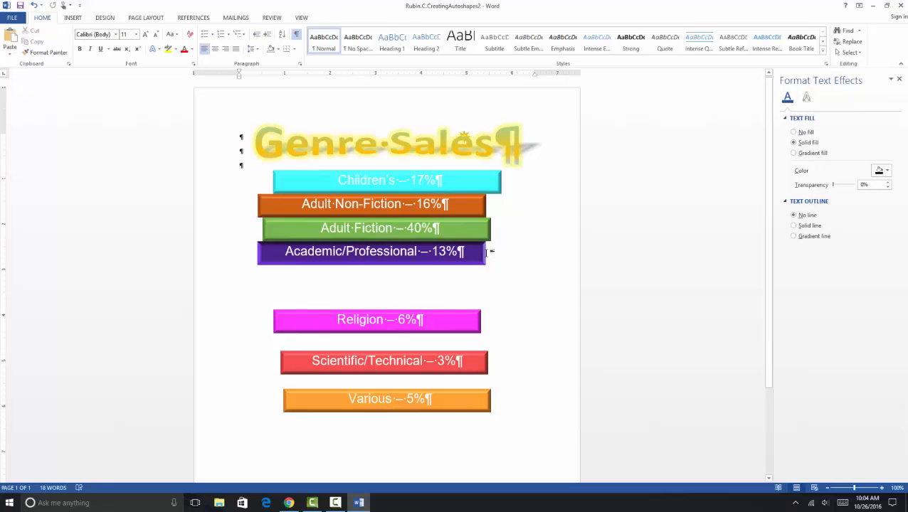
click(490, 251)
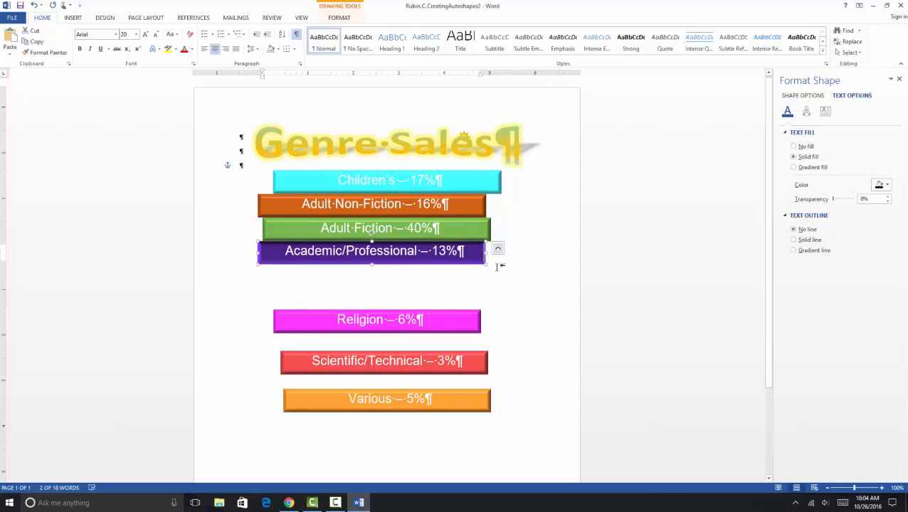
click(486, 293)
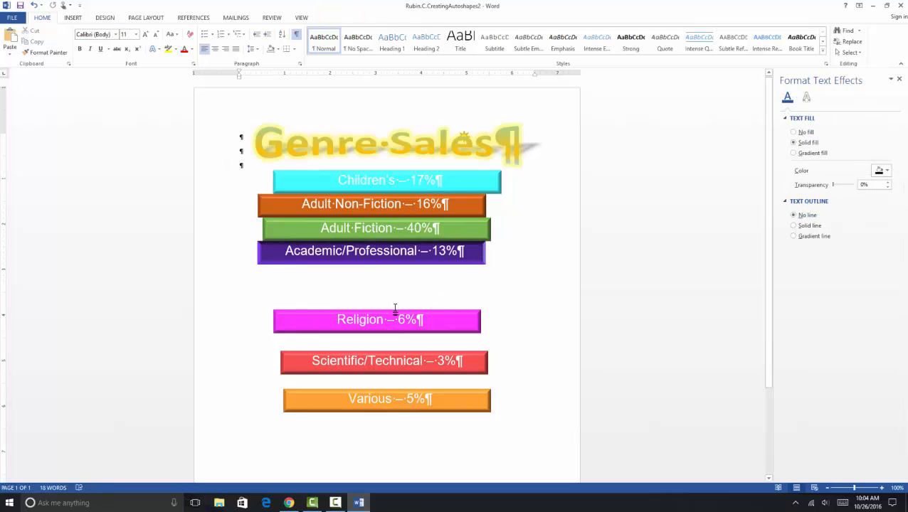
- Move the Religion bar directly beneath Academic/Professional and set its width to 5"
drag(395, 312, 407, 265)
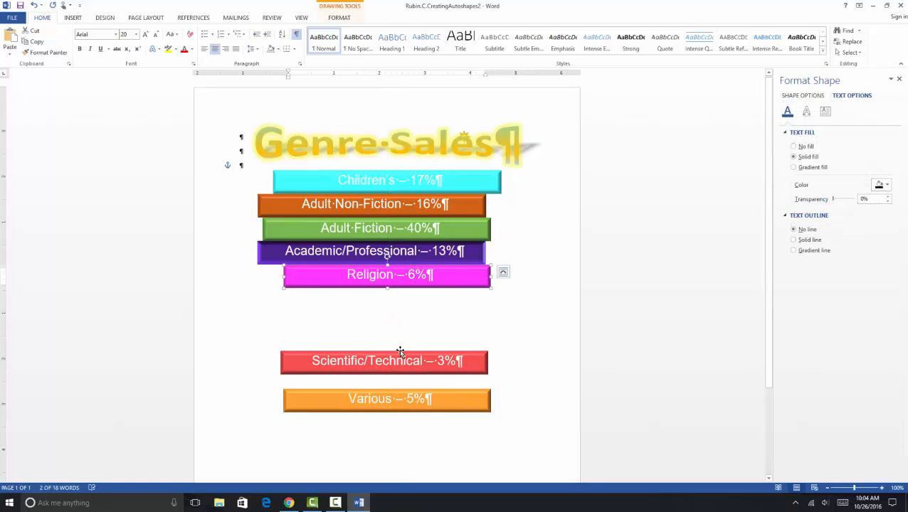
double_click(449, 288)
click(791, 48)
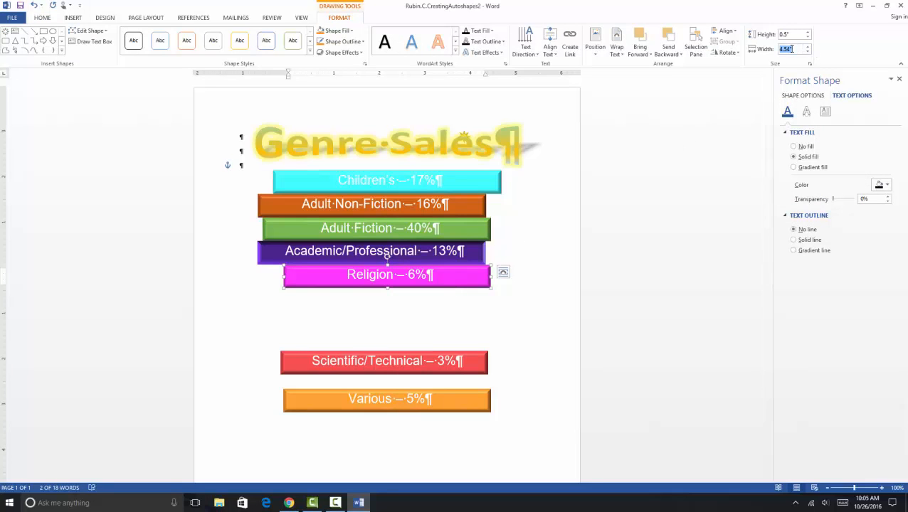
key(Return)
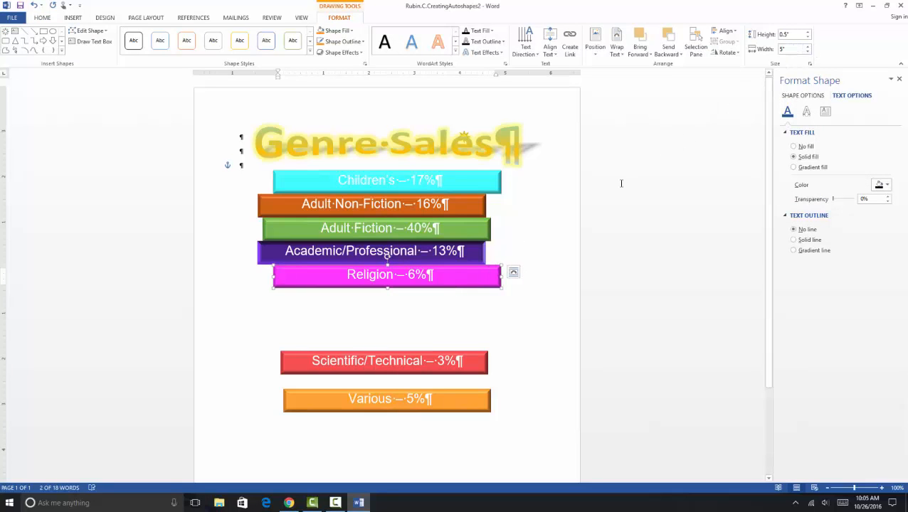
click(387, 256)
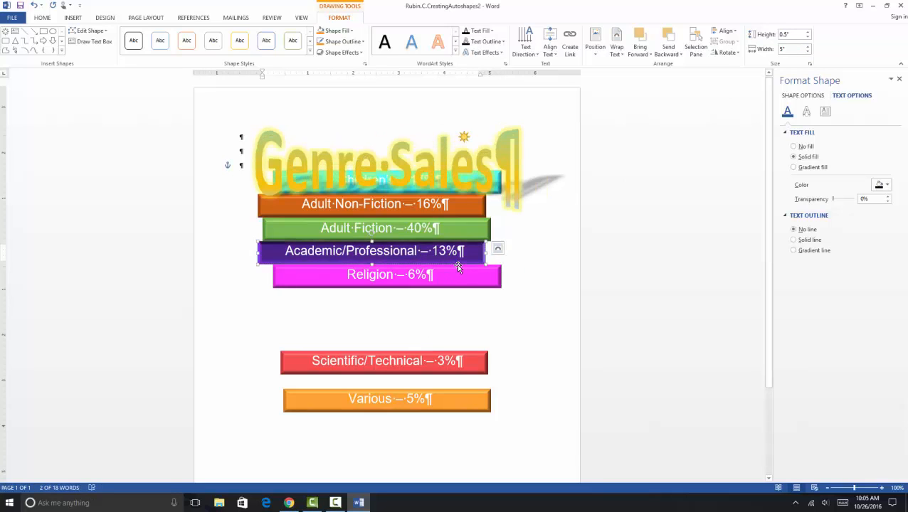
- Set the Scientific/Technical bar's width to 5" and move it directly beneath Religion, offset slightly to the right
click(450, 354)
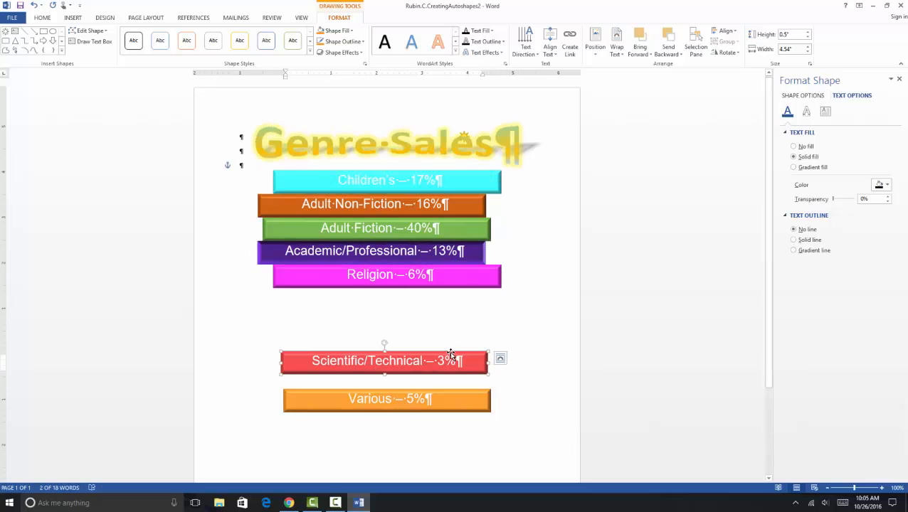
click(792, 49)
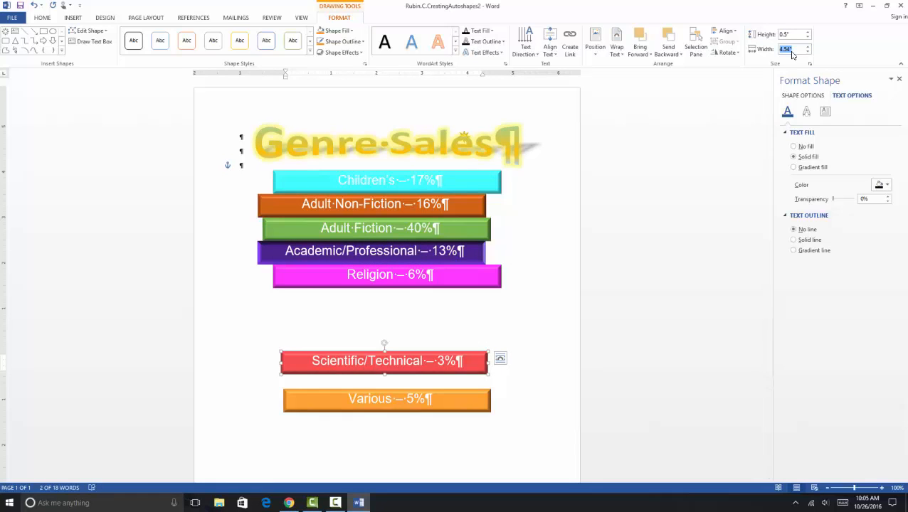
text(5)
key(Return)
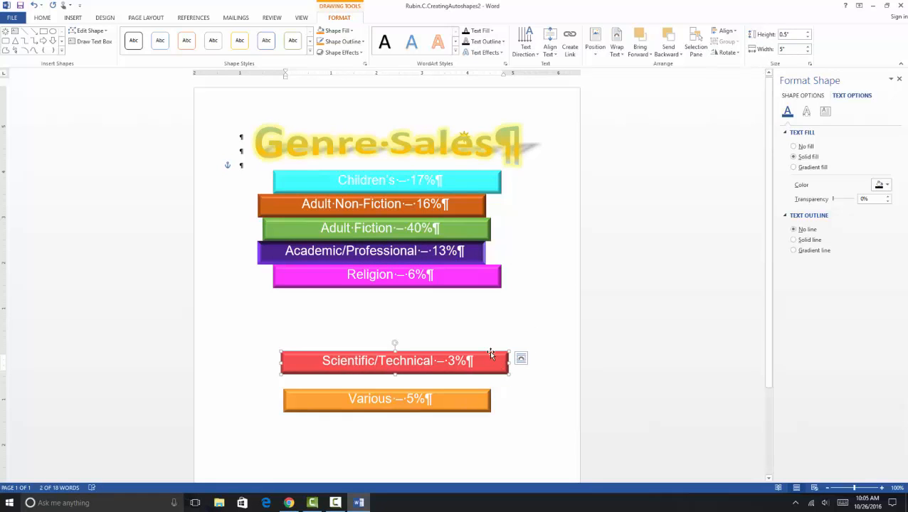
drag(492, 359, 498, 289)
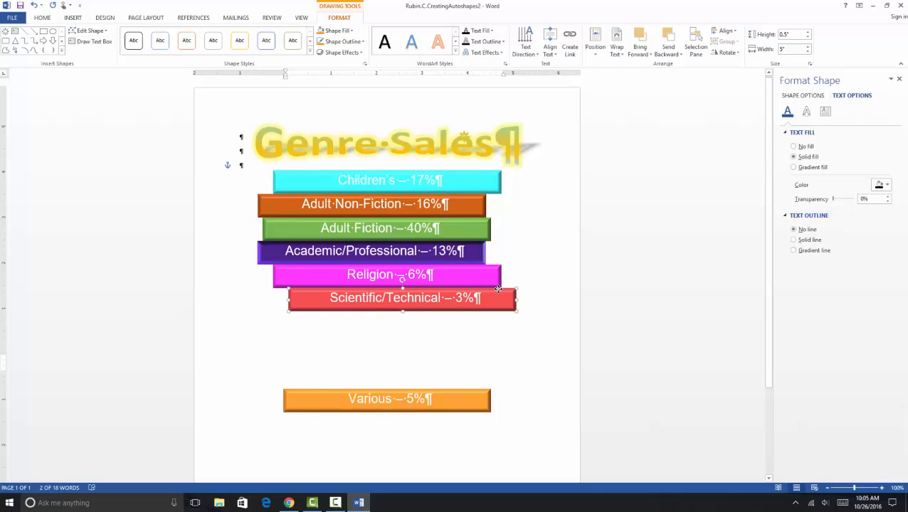
click(543, 313)
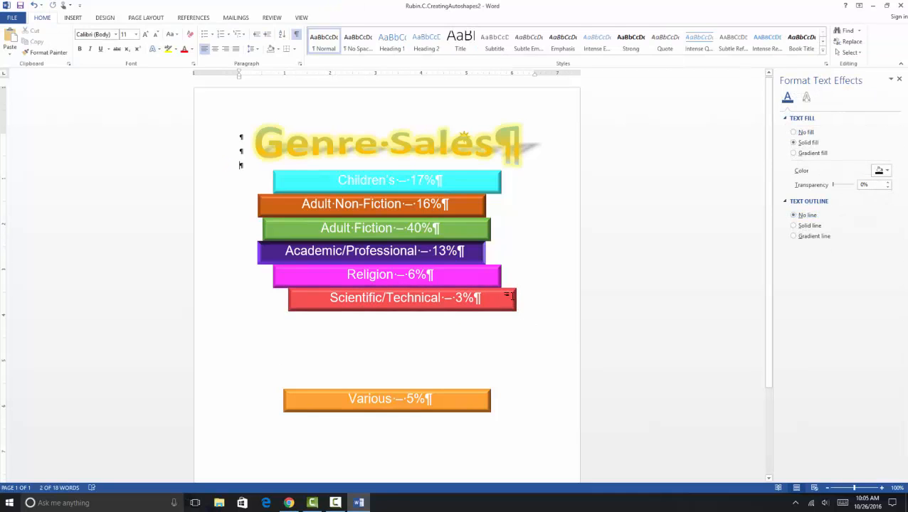
- Move the Various bar directly beneath the Scientific/Technical bar and deselect it
drag(455, 391, 456, 313)
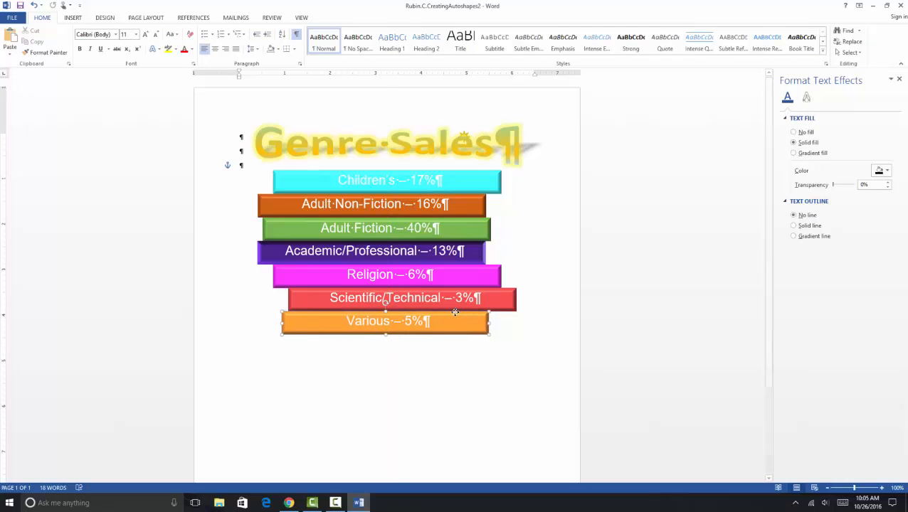
click(470, 344)
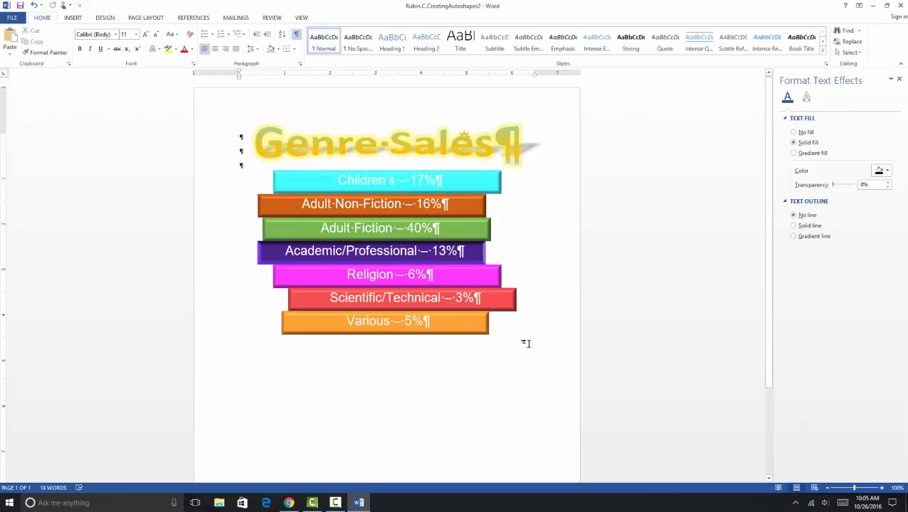
- Save the Word document and publish a PDF copy under the same file name to the Desktop, with standard optimization
click(13, 17)
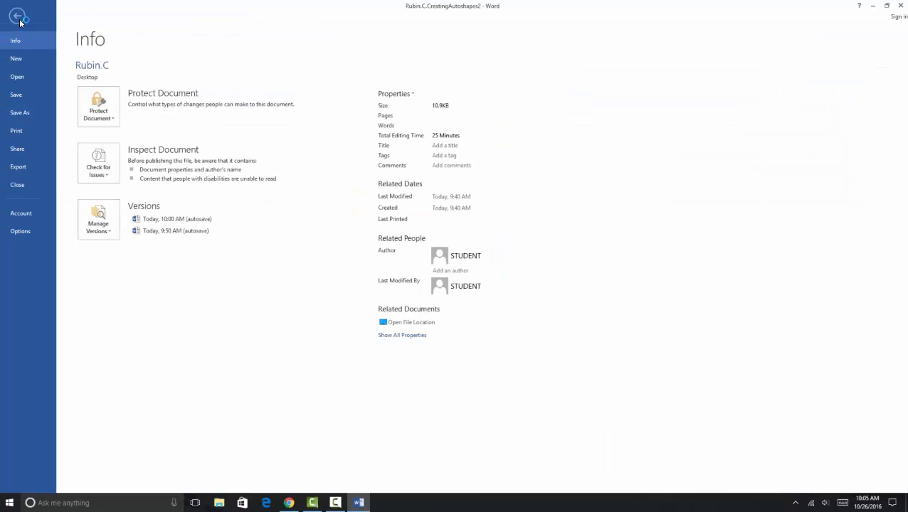
click(21, 94)
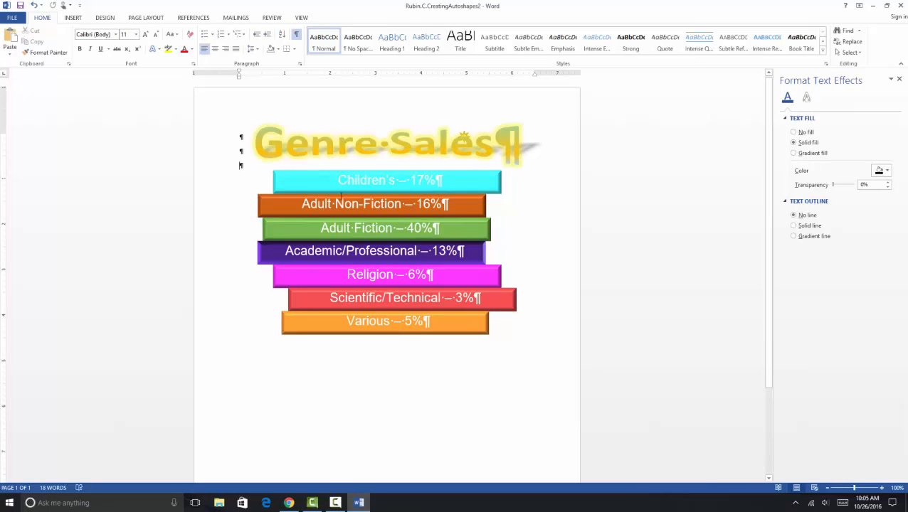
click(15, 20)
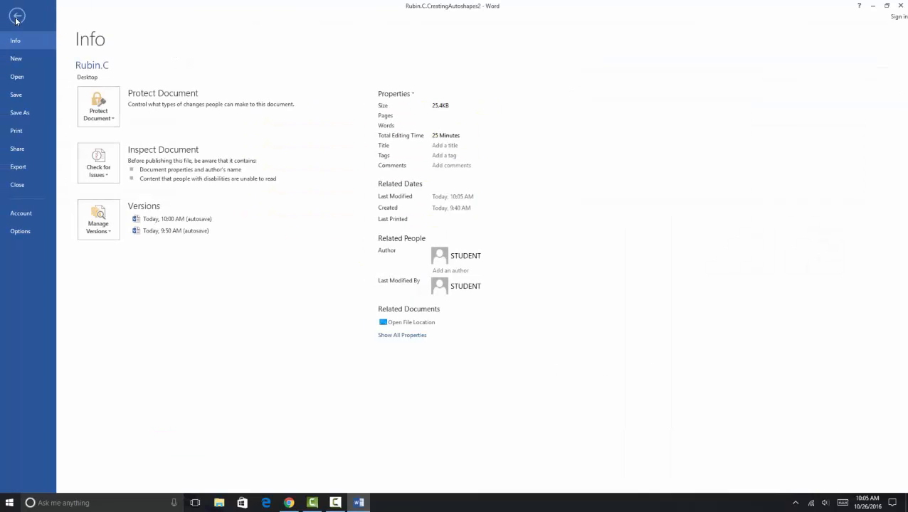
click(24, 117)
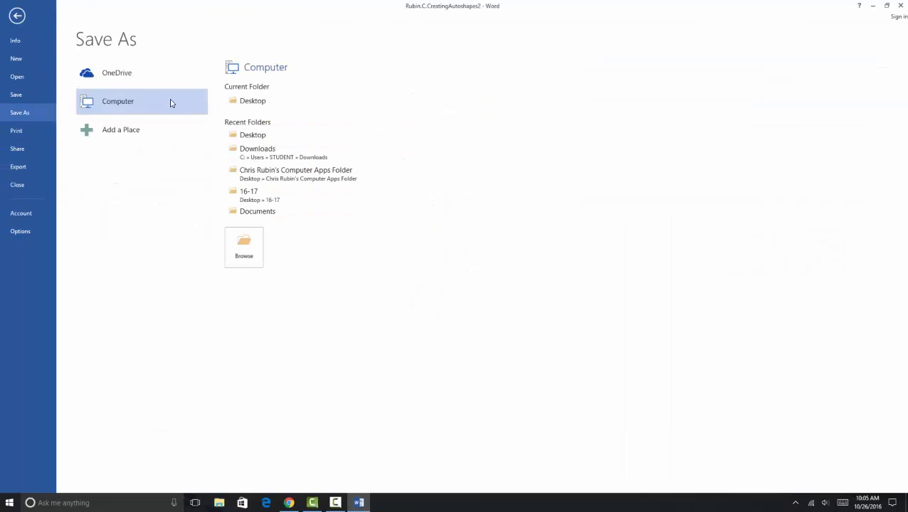
click(145, 108)
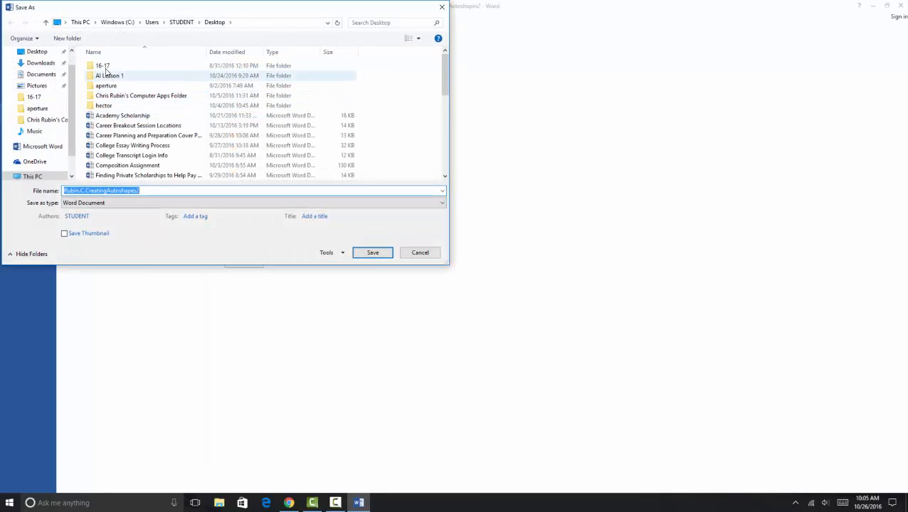
click(106, 203)
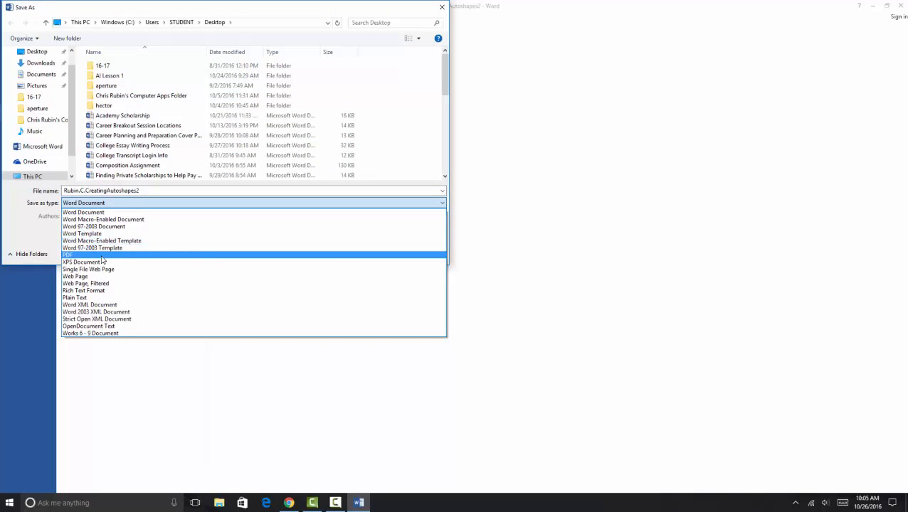
click(102, 256)
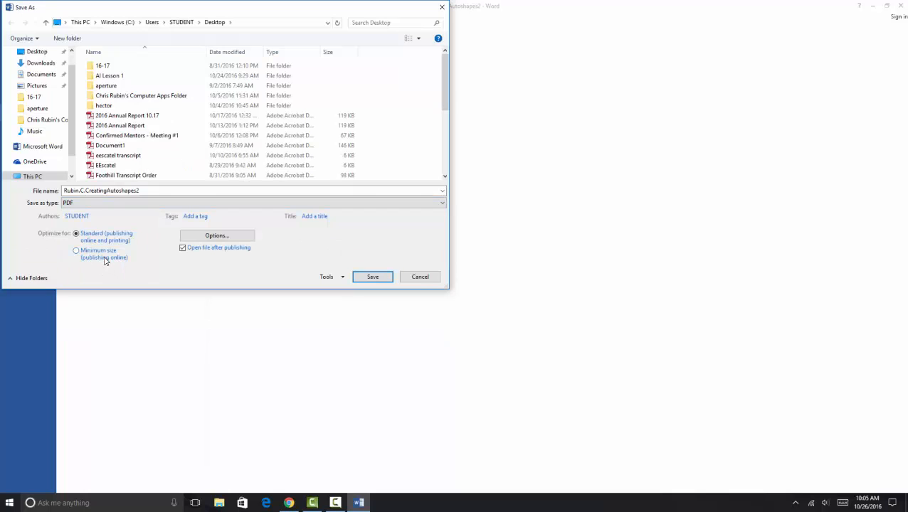
click(377, 282)
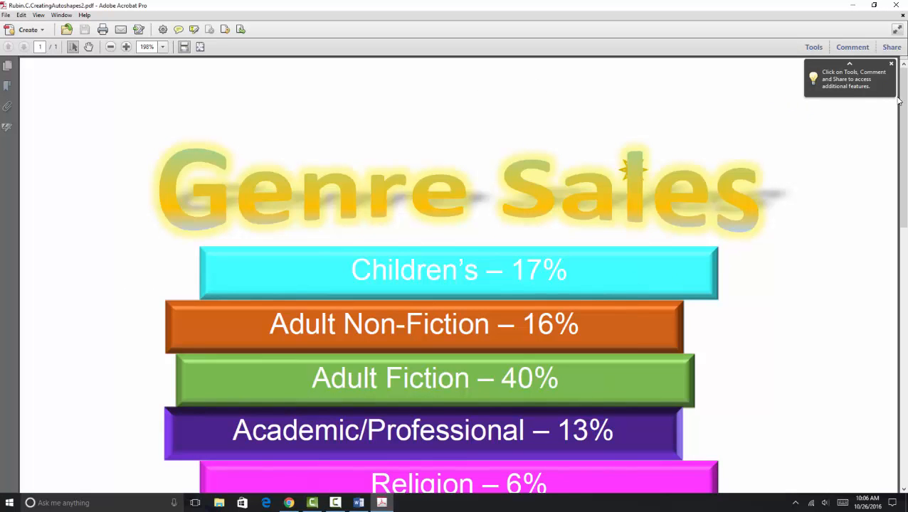
- Review the stack of genre bars in the exported PDF, and close the PDF
drag(905, 125, 905, 183)
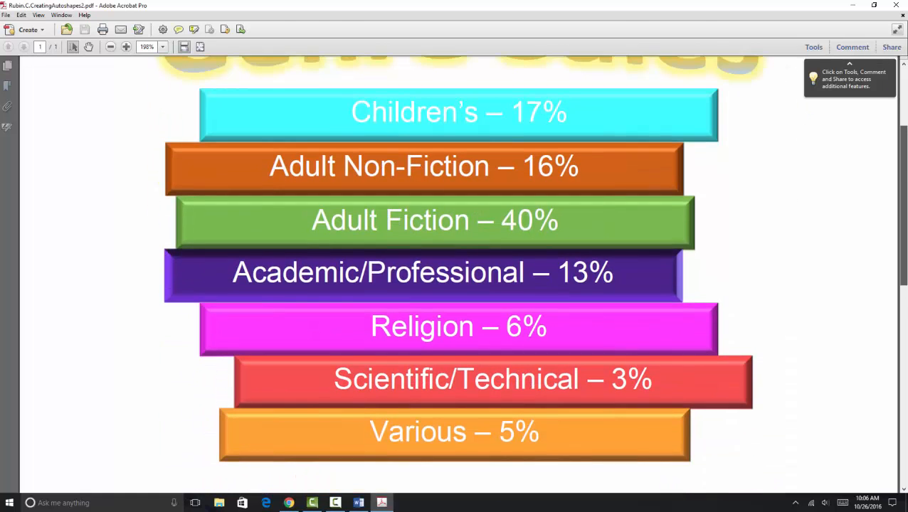
click(898, 5)
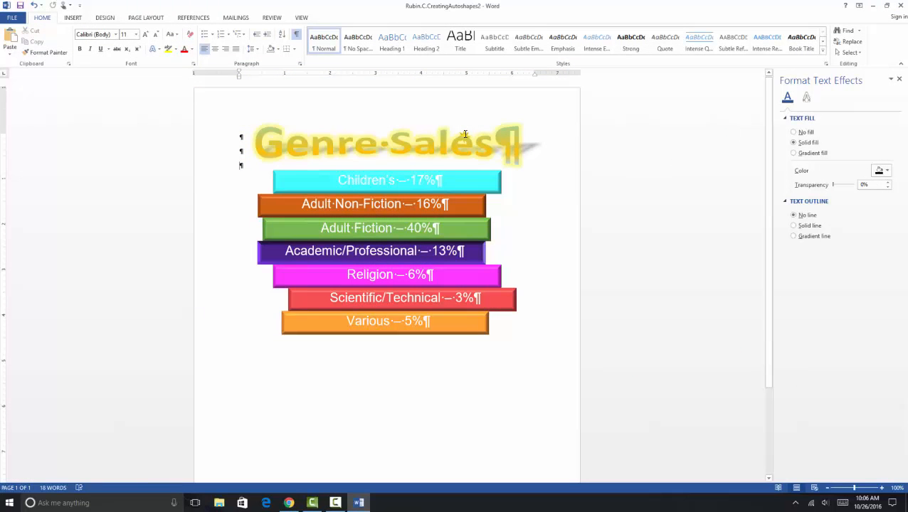
- Move the "Genre Sales" WordArt title to the left so that it no longer covers the sun
click(465, 133)
click(549, 139)
click(380, 149)
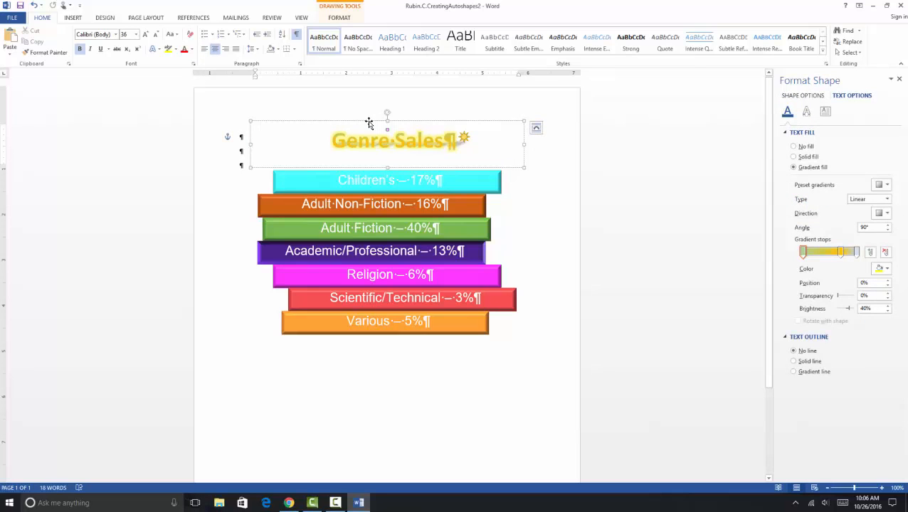
drag(368, 123, 283, 113)
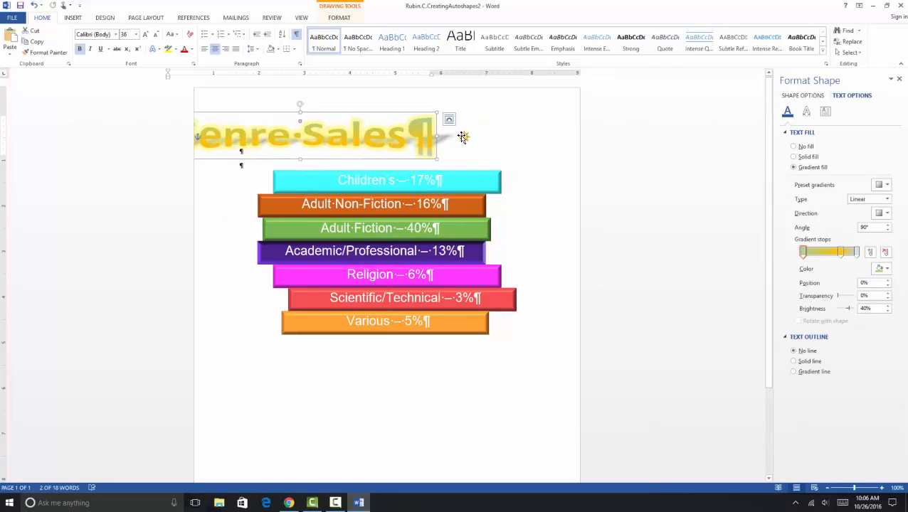
- Bring the sun shape to the front and move it onto the right end of the green Adult Fiction bar
click(463, 137)
right_click(466, 142)
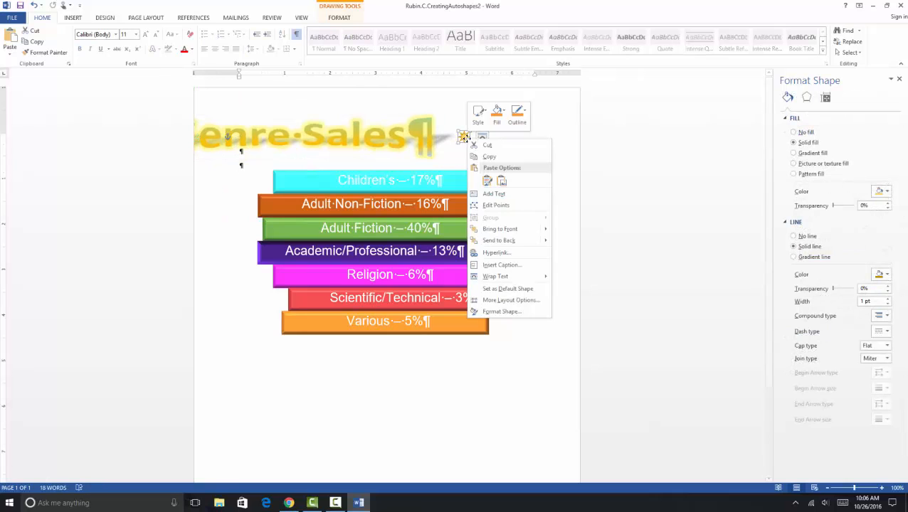
mouse_move(500, 231)
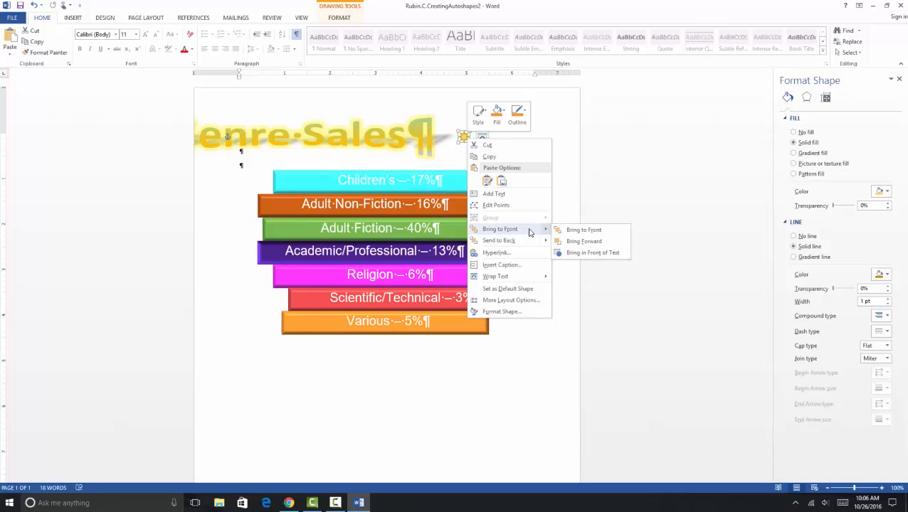
click(572, 232)
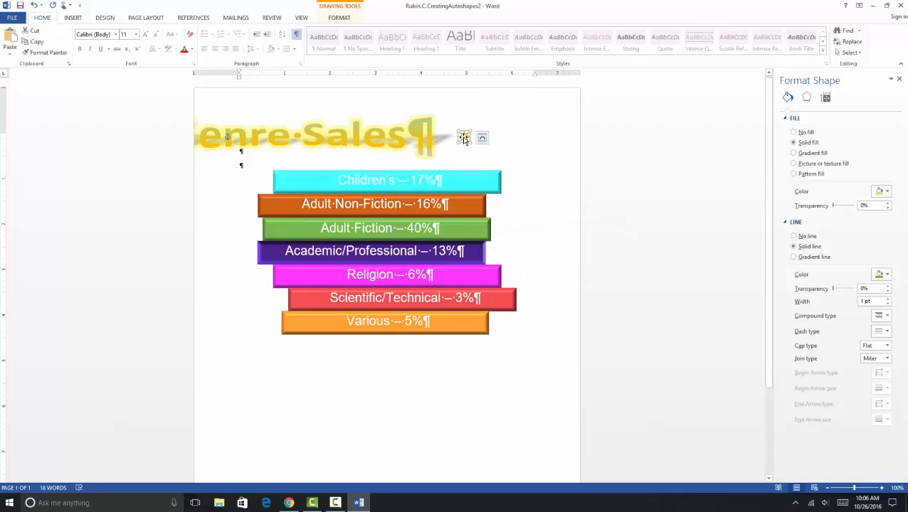
drag(463, 140, 470, 229)
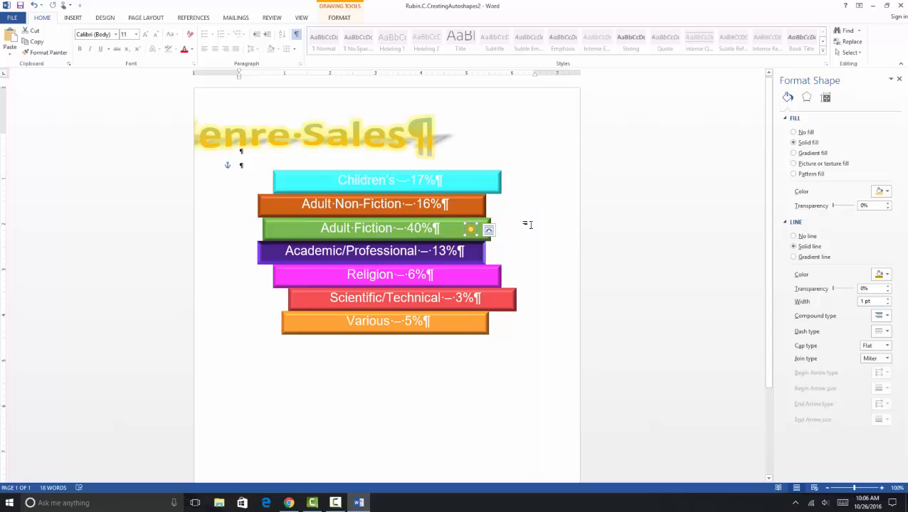
- Move the "Genre Sales" title back to the right, centered above the bars, and deselect it
click(461, 154)
click(358, 113)
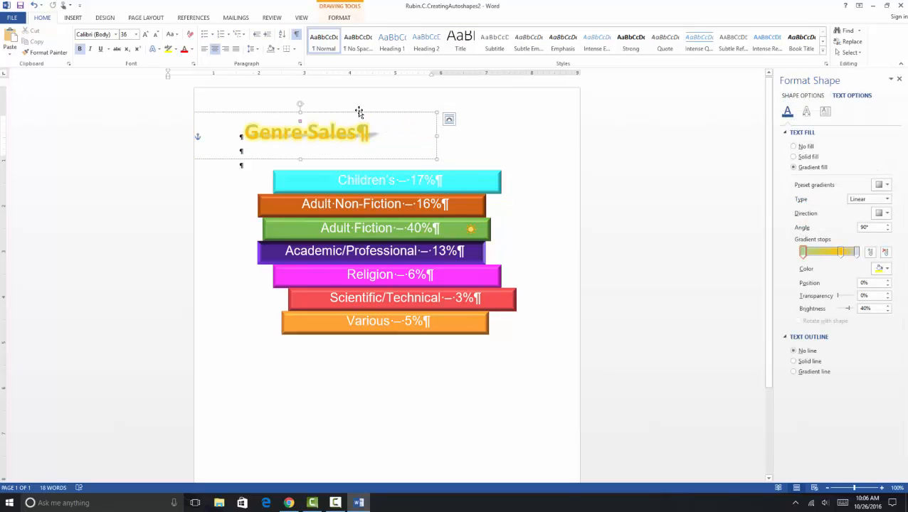
drag(359, 113, 446, 114)
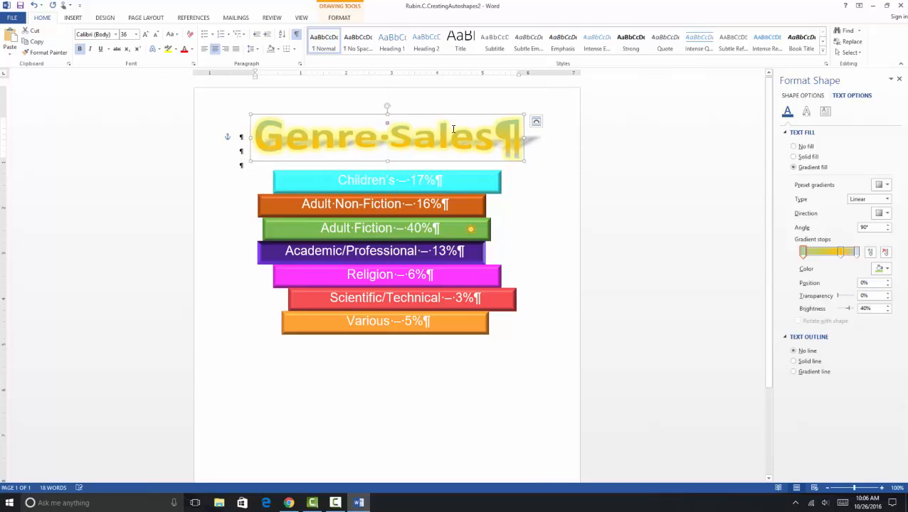
click(531, 294)
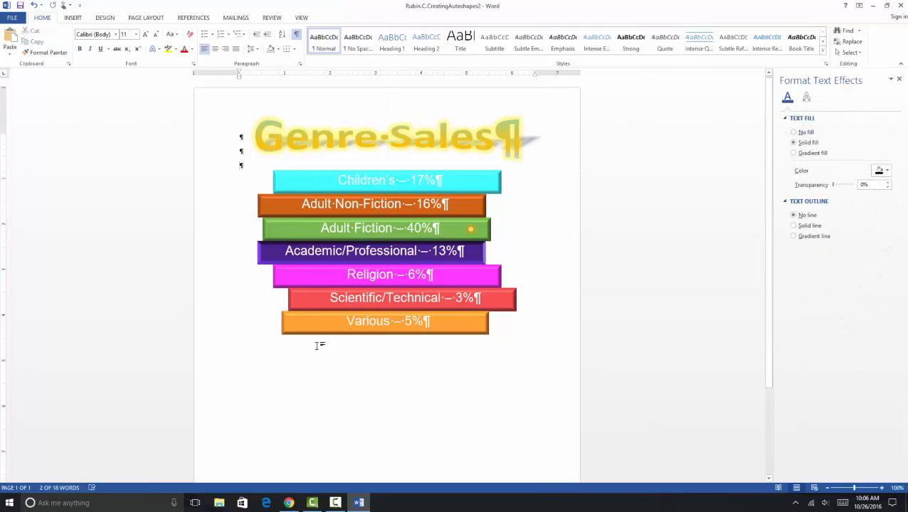
- Save the revised document and publish it as a PDF to the Desktop, replacing the existing PDF of the same name
click(20, 18)
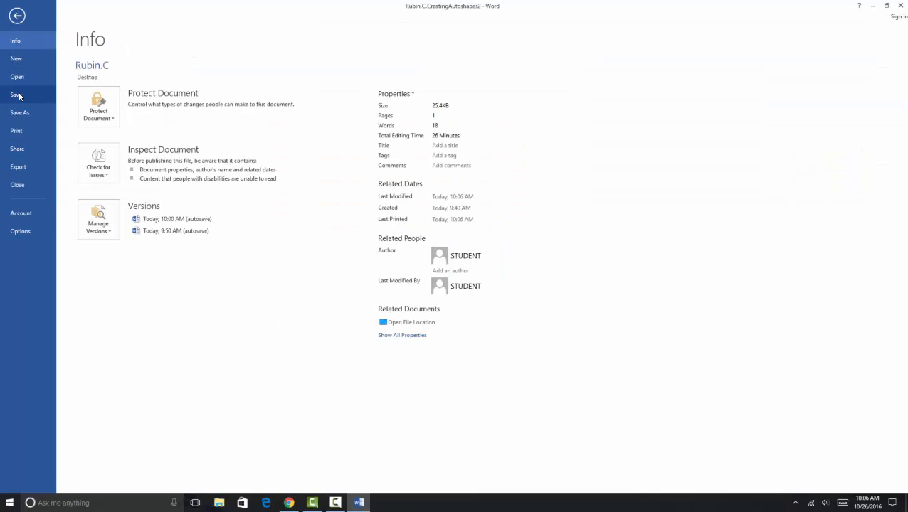
click(16, 93)
click(10, 18)
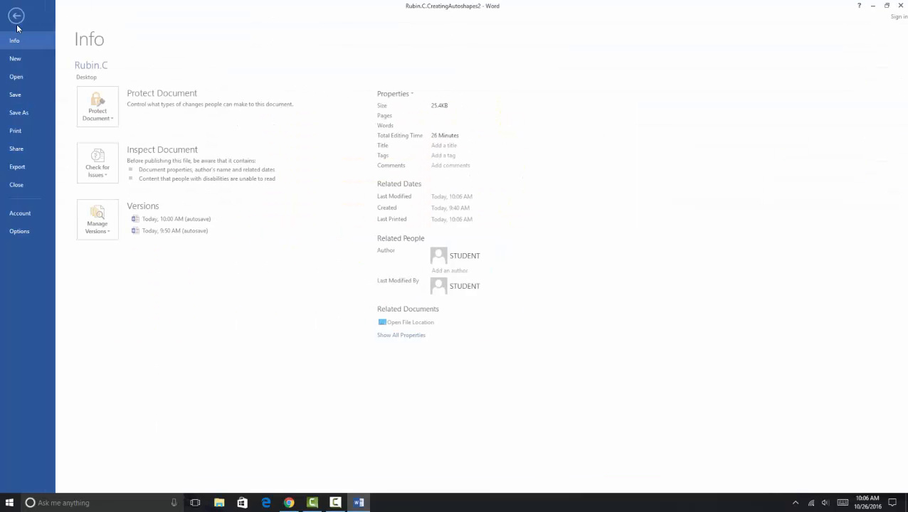
click(20, 113)
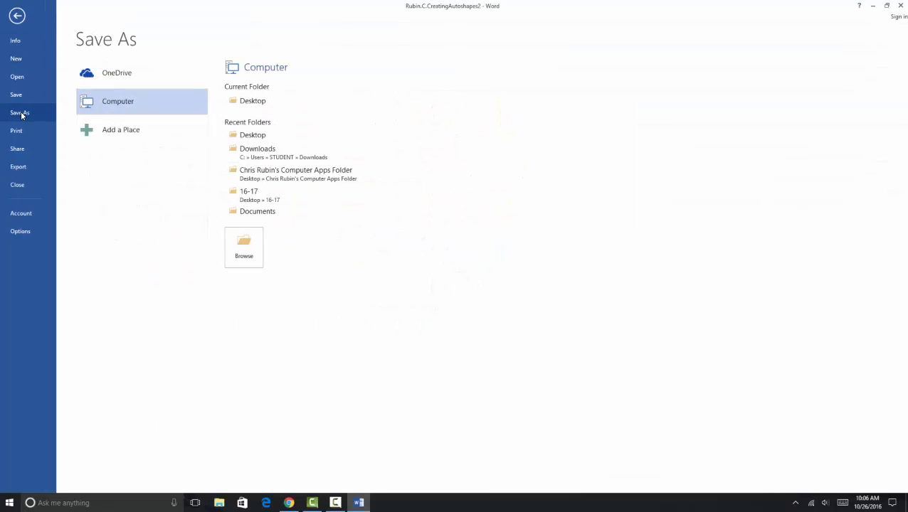
double_click(129, 100)
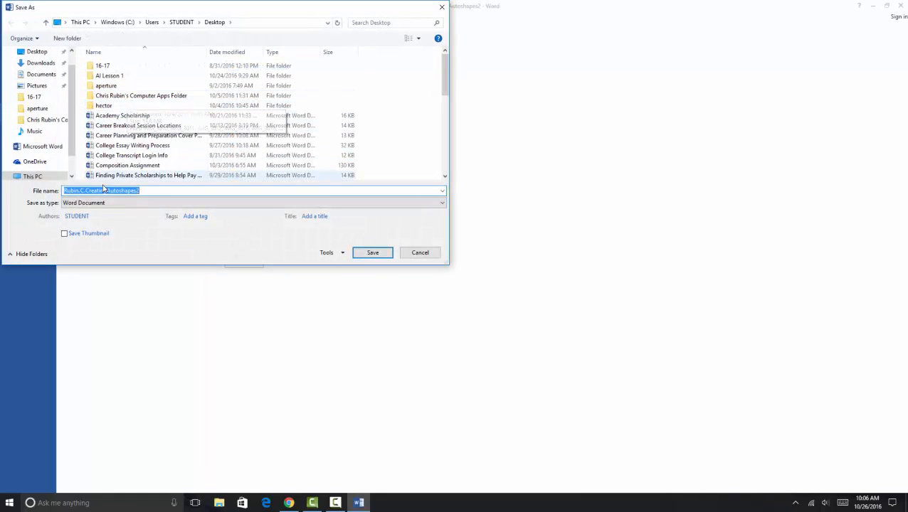
click(105, 204)
click(204, 259)
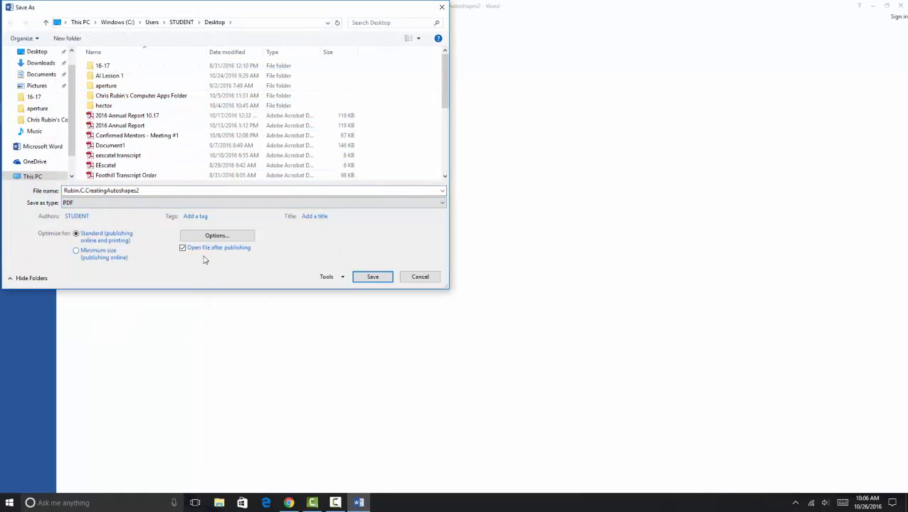
click(370, 282)
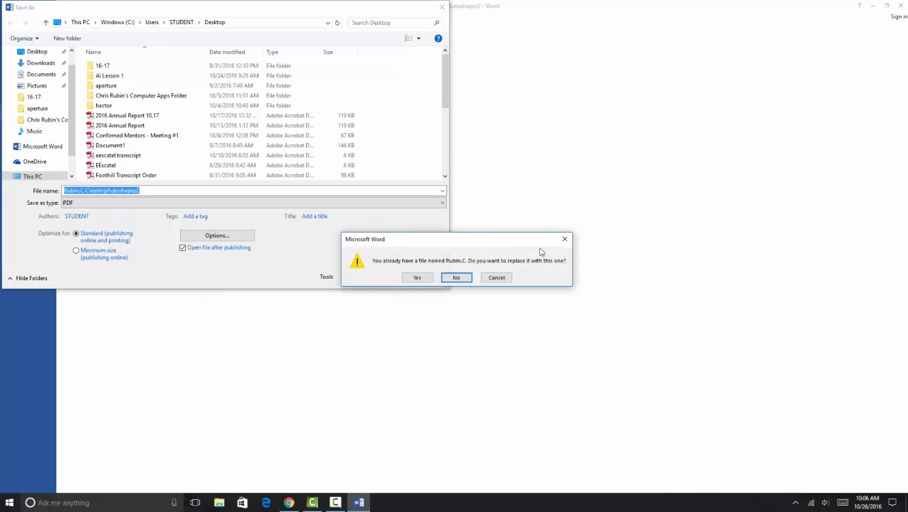
click(416, 278)
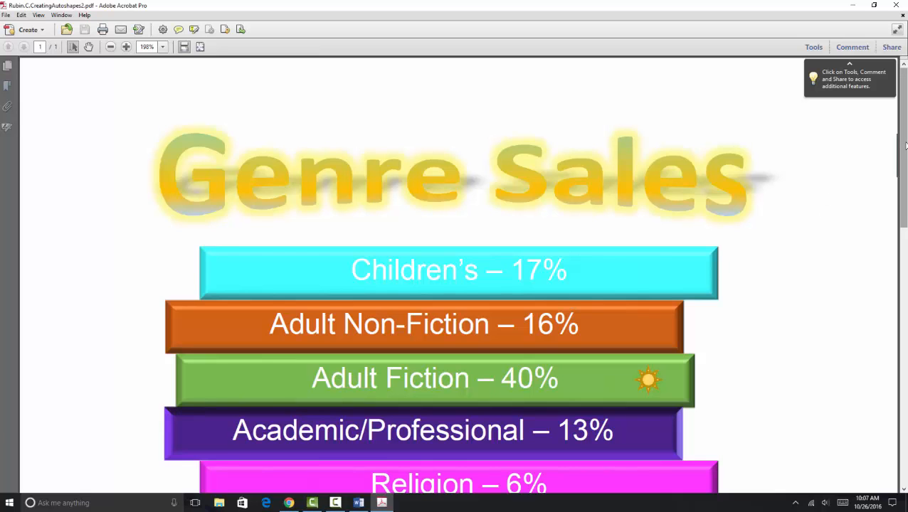
- Review the republished PDF at 125% zoom, checking the title, the sun and all the genre bars
drag(906, 146, 906, 166)
click(162, 47)
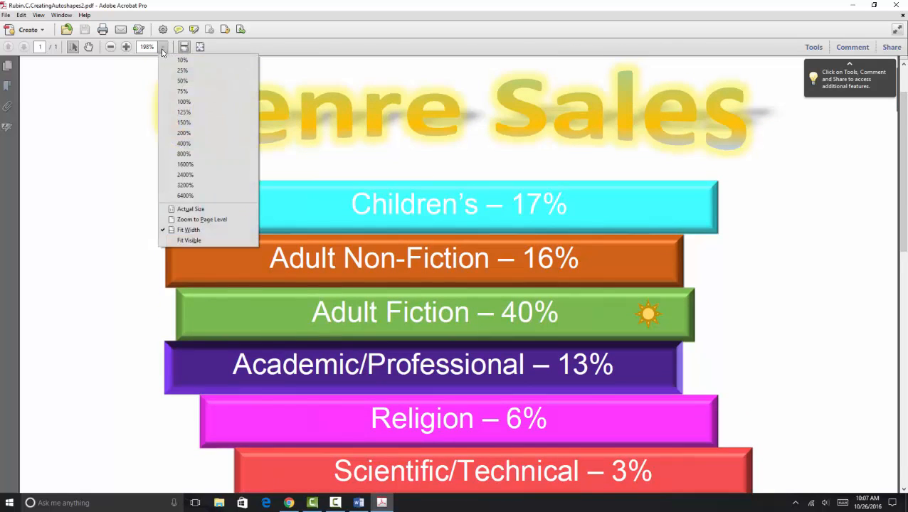
click(183, 112)
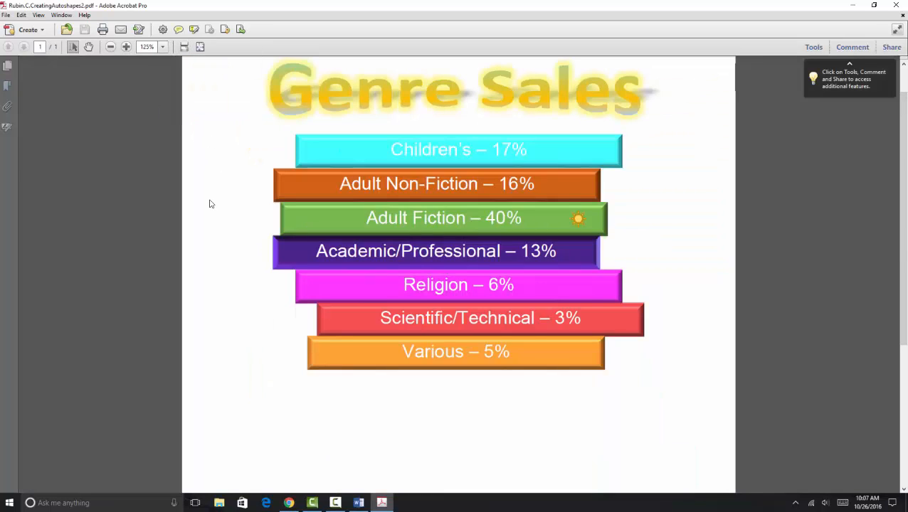
click(338, 502)
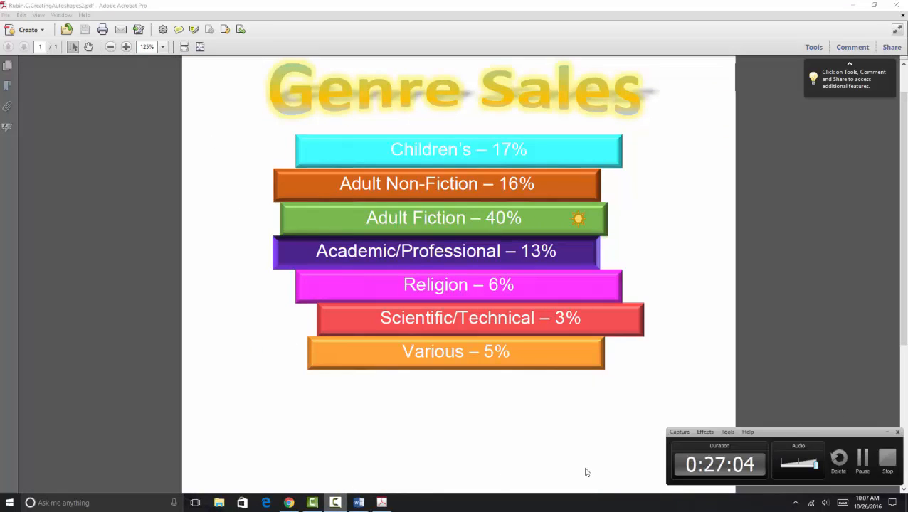